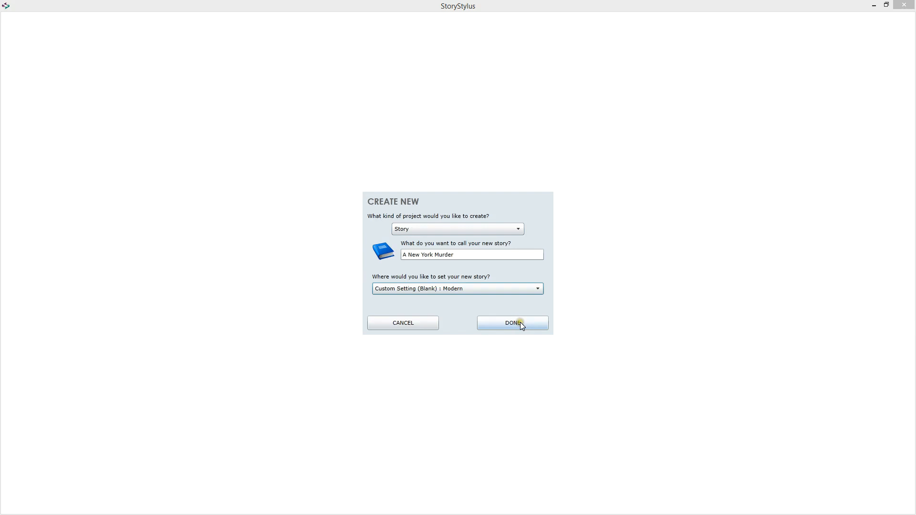
Create the story A New York Murder with the Custom Setting (Blank) : Modern and name its custom setting New York
click(534, 324)
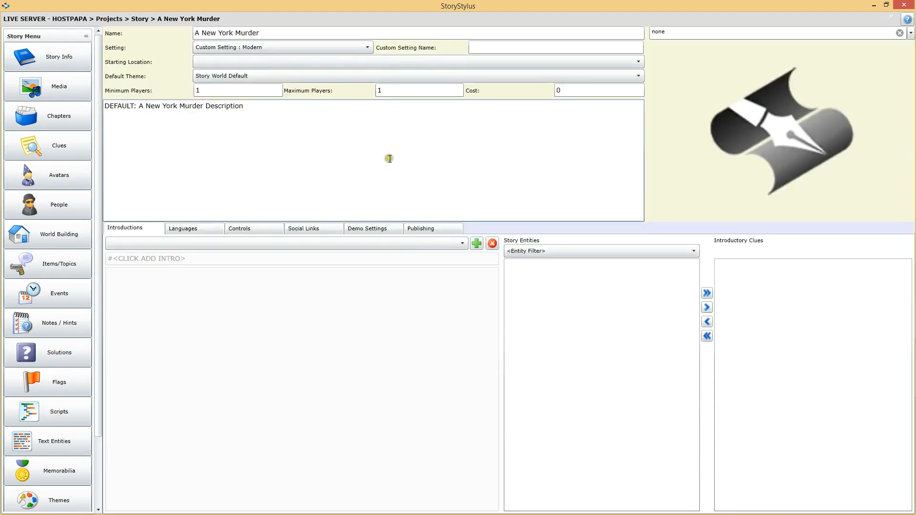
click(305, 114)
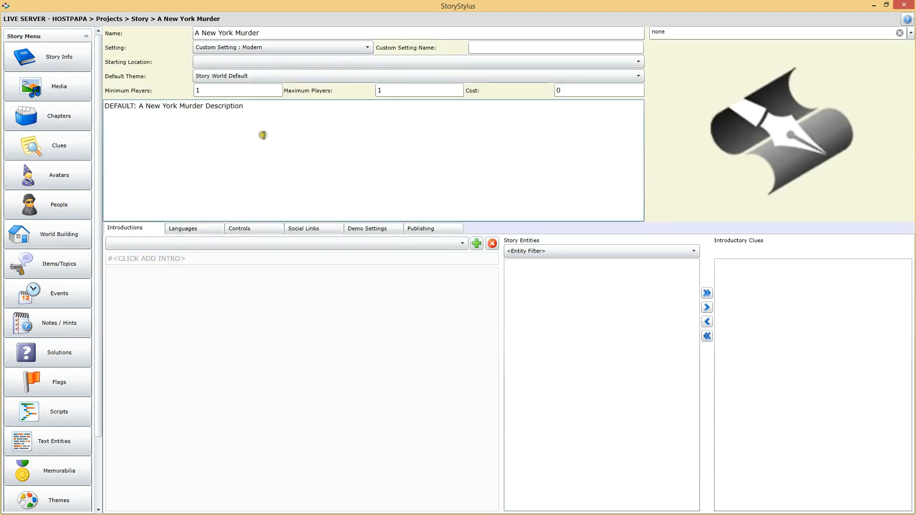
click(484, 49)
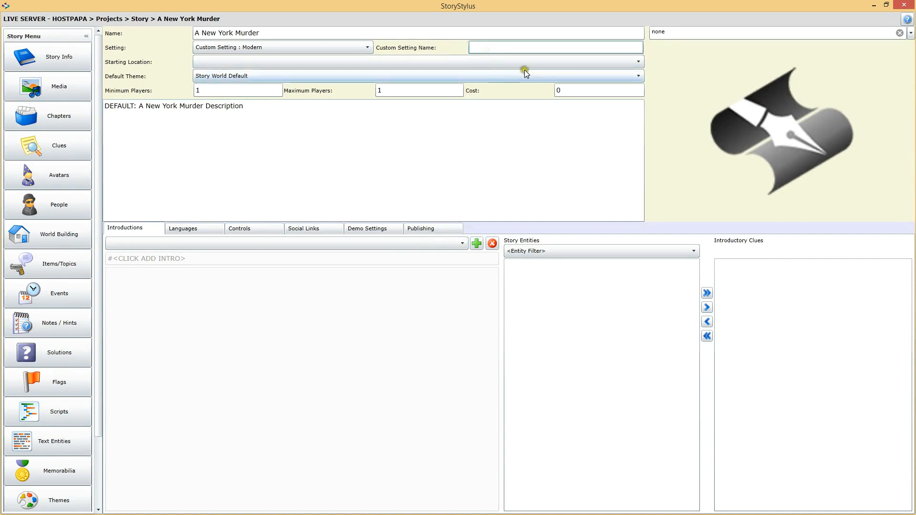
text(New York)
click(248, 114)
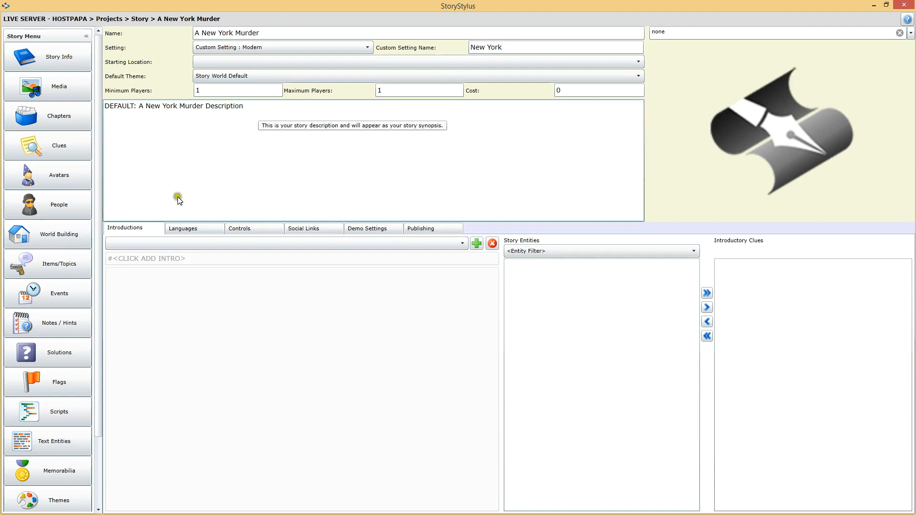
Add an introduction to the story and name it "In a New York minute..."
click(475, 244)
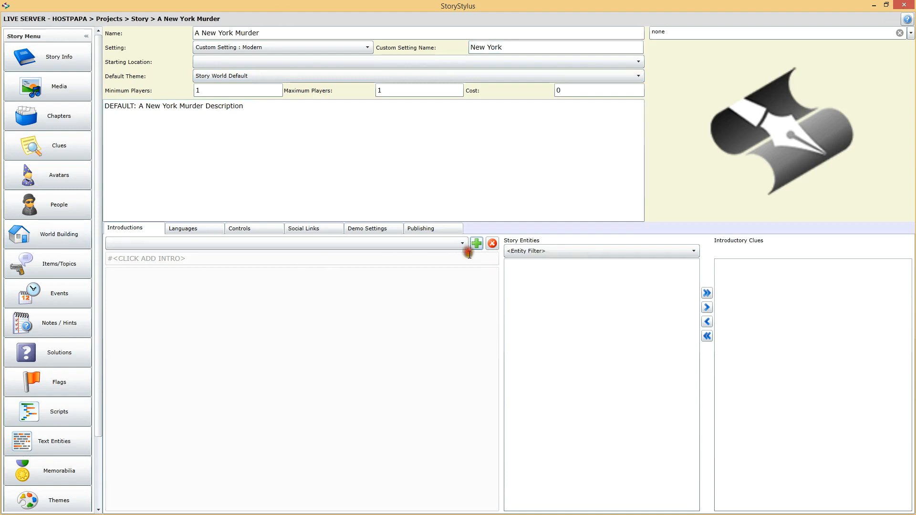
click(210, 262)
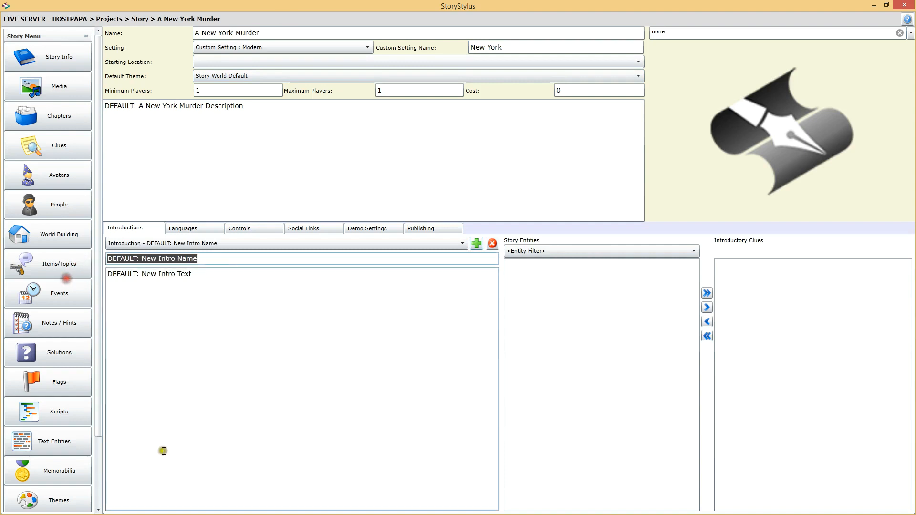
text(In a)
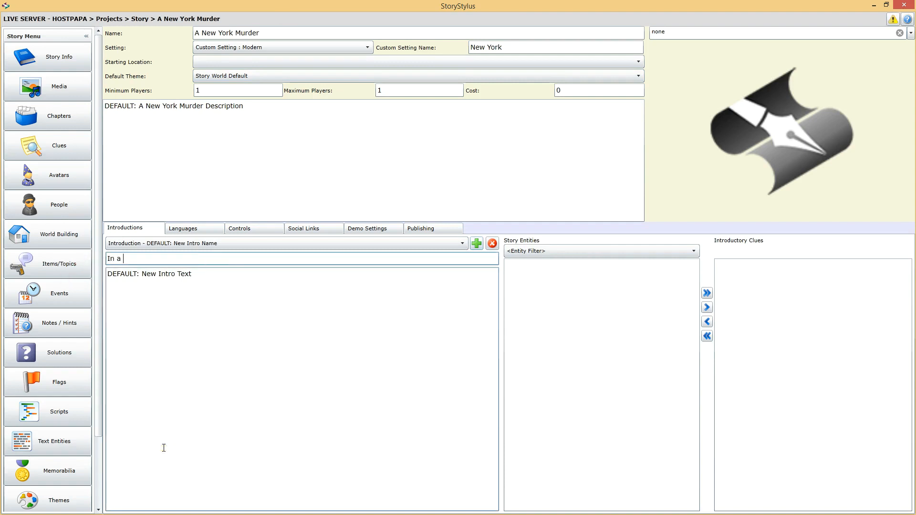
text( New York minute...)
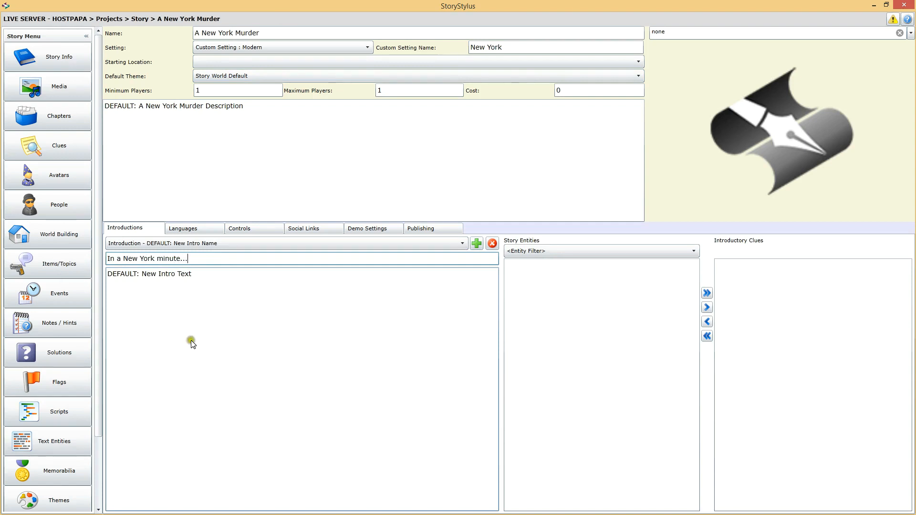
Replace the default introduction text with "Somebody died!!!"
triple_click(117, 279)
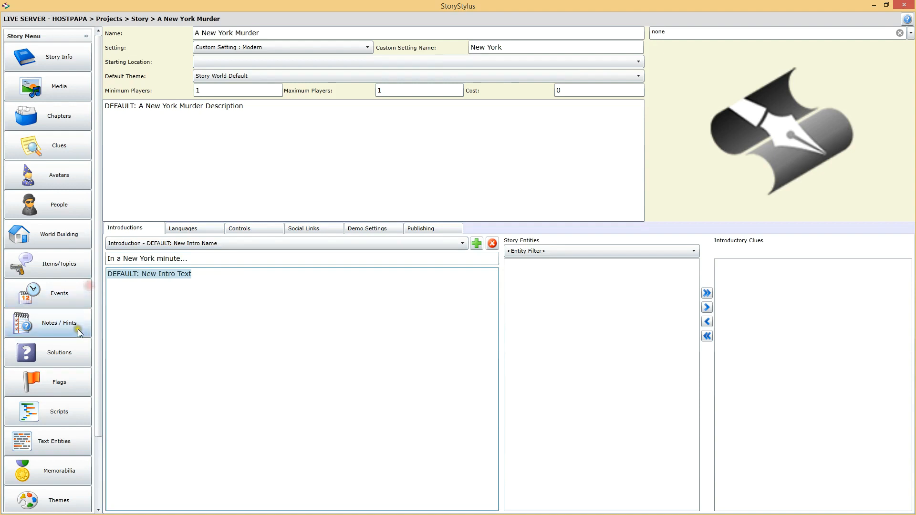
text(Somebody died!!!)
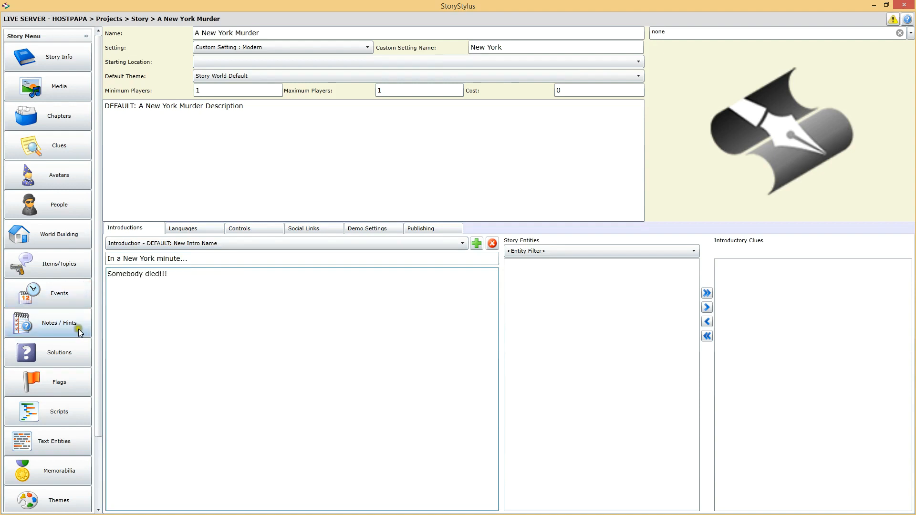
click(350, 179)
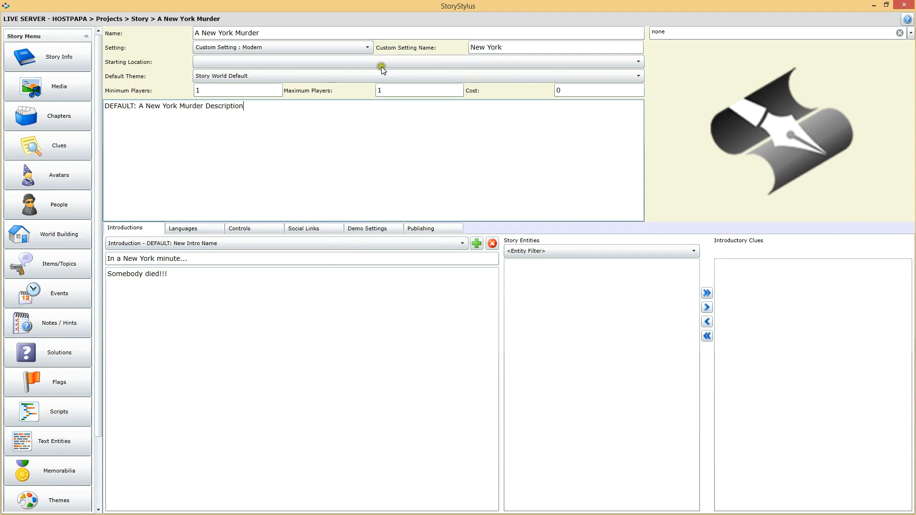
Upload NewYorkCityHall.jpg, CentralPark.jpg and ManhattanIsland_15_2.jpg to the story's media, accepting all three files without resizing
click(61, 83)
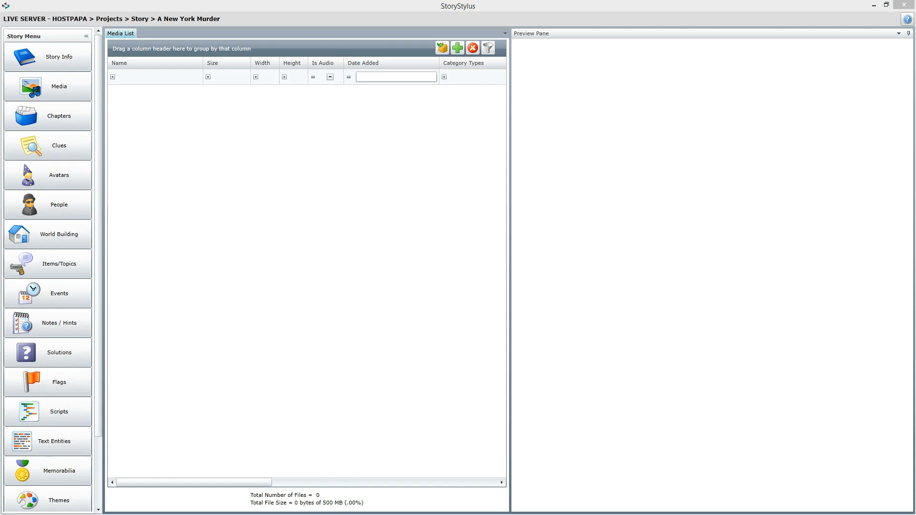
drag(915, 375, 389, 178)
drag(389, 177, 221, 194)
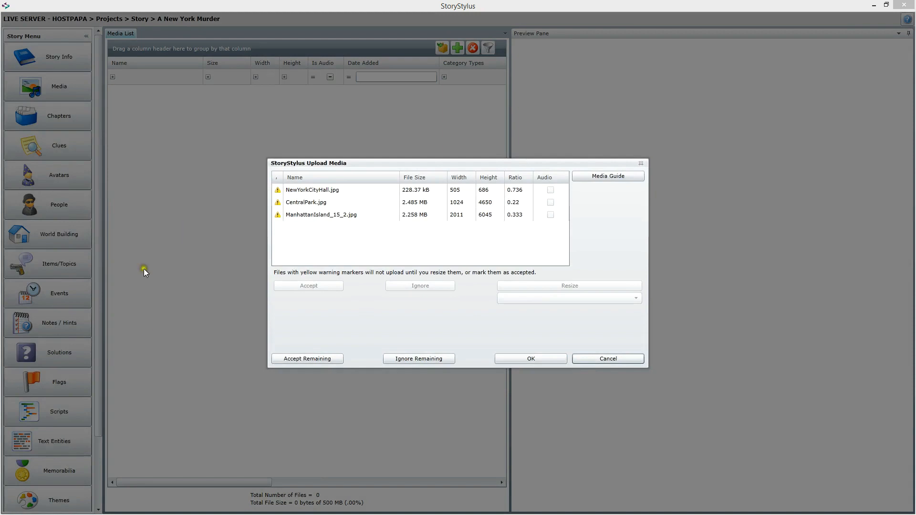
click(311, 358)
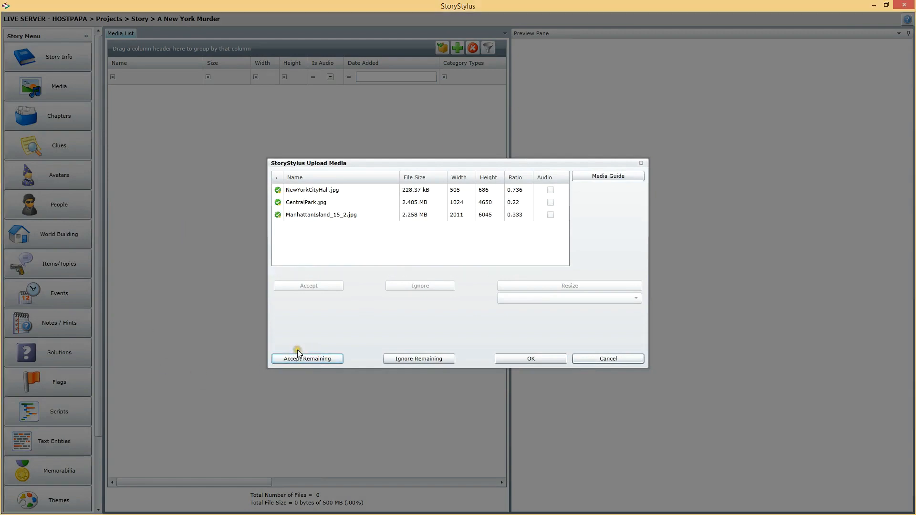
click(542, 360)
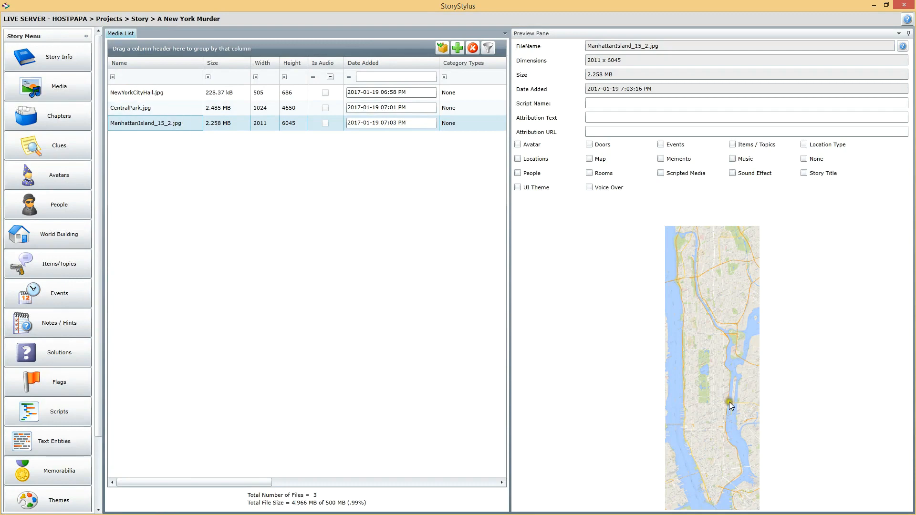
Preview the uploaded City Hall, Central Park and Manhattan Island images in the media list
click(138, 94)
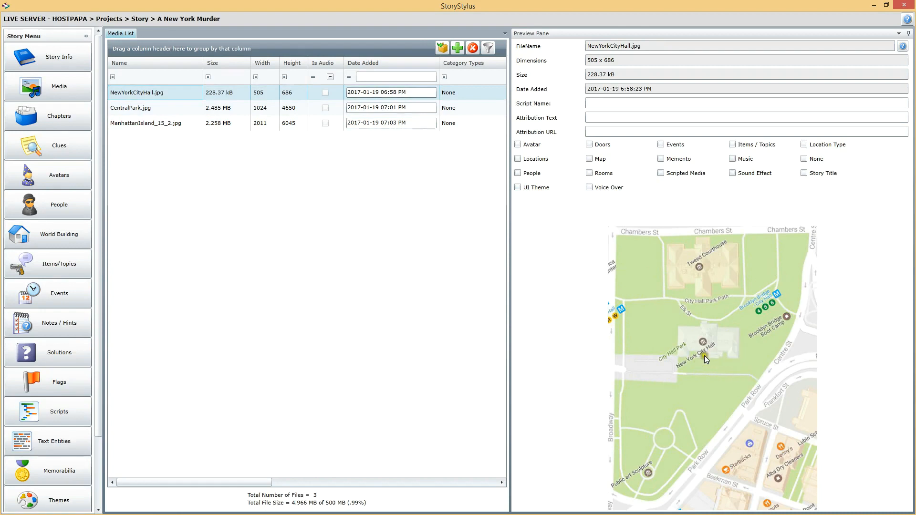
click(119, 108)
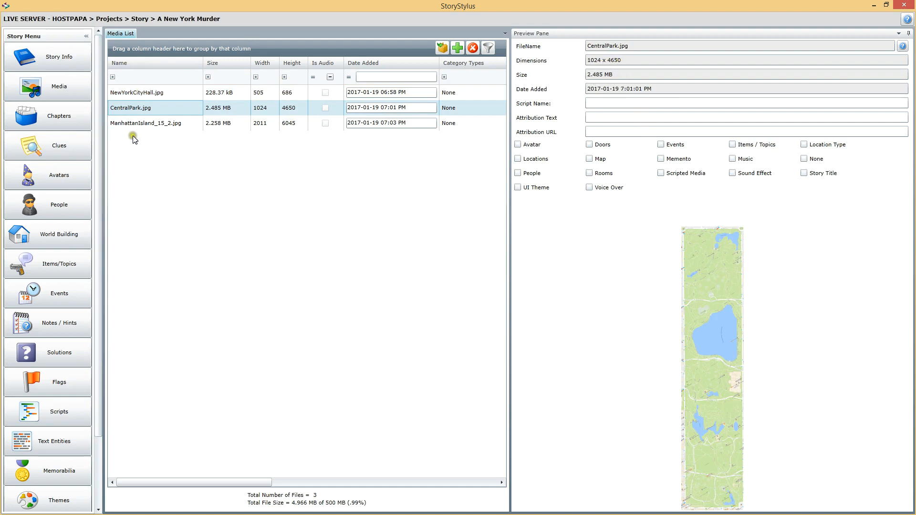
click(165, 123)
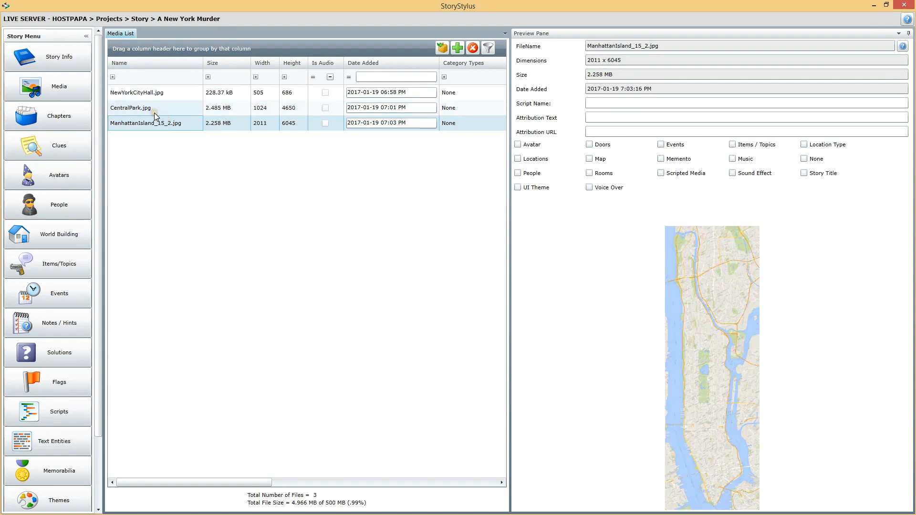
click(180, 144)
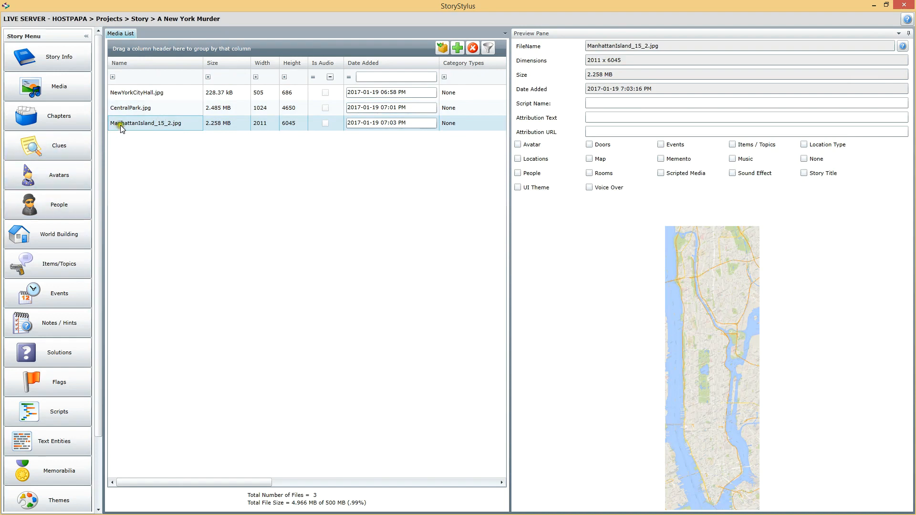
click(138, 113)
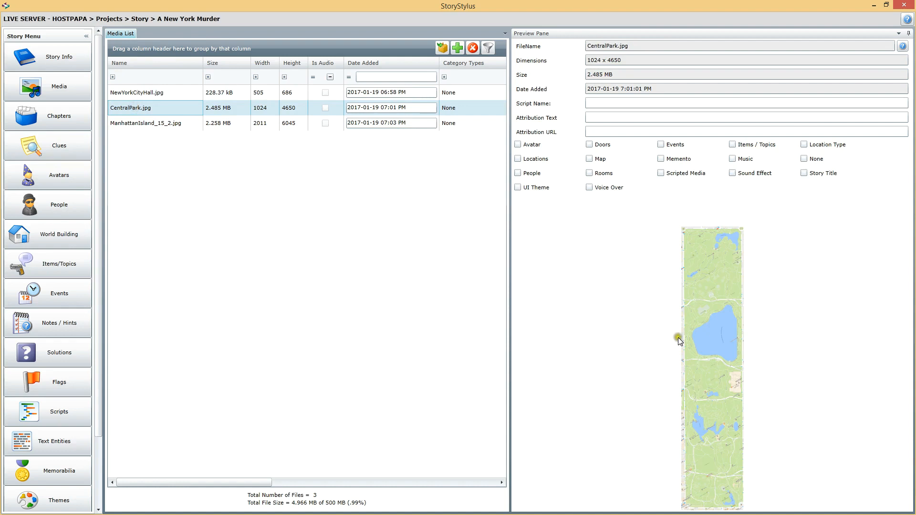
Assign the Map category to the Manhattan Island, Central Park and New York City Hall images
click(157, 124)
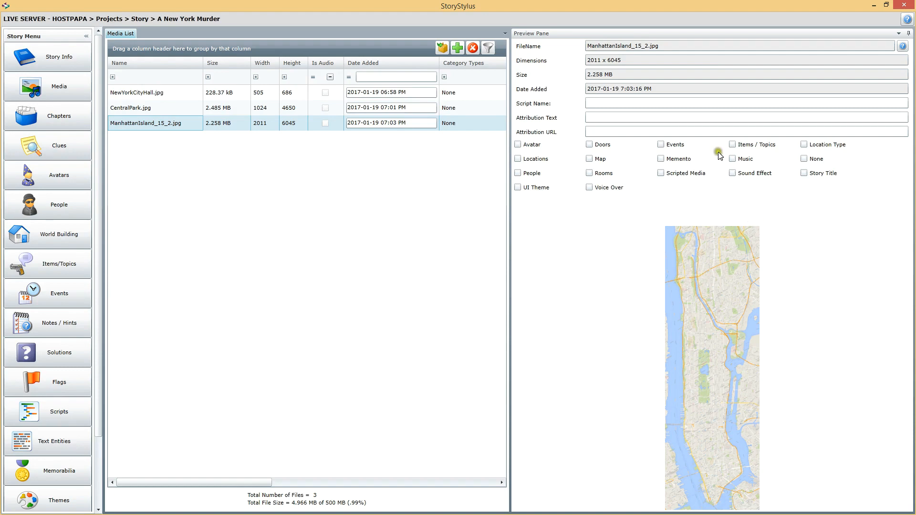
click(590, 159)
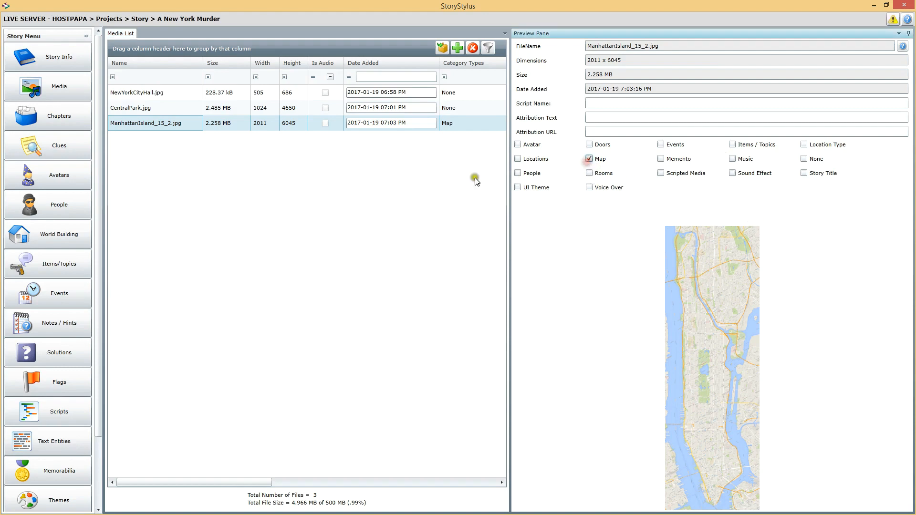
click(138, 114)
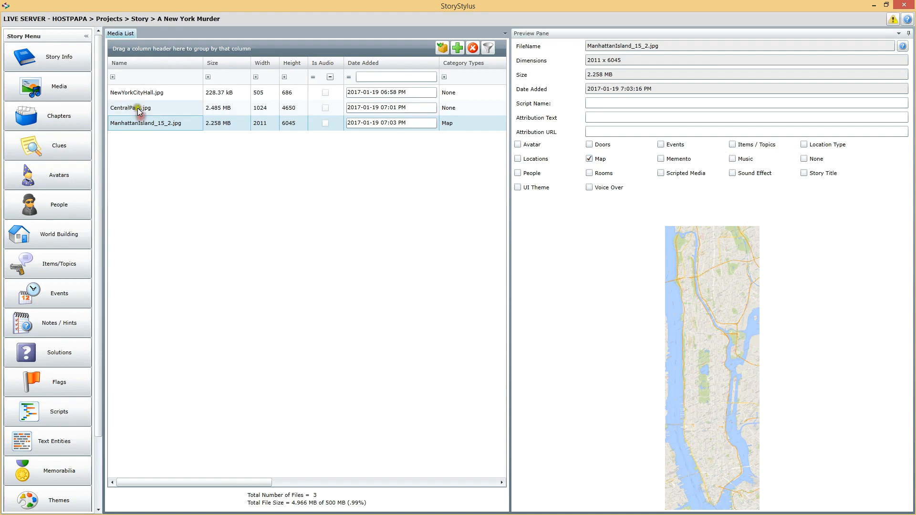
click(590, 159)
click(162, 93)
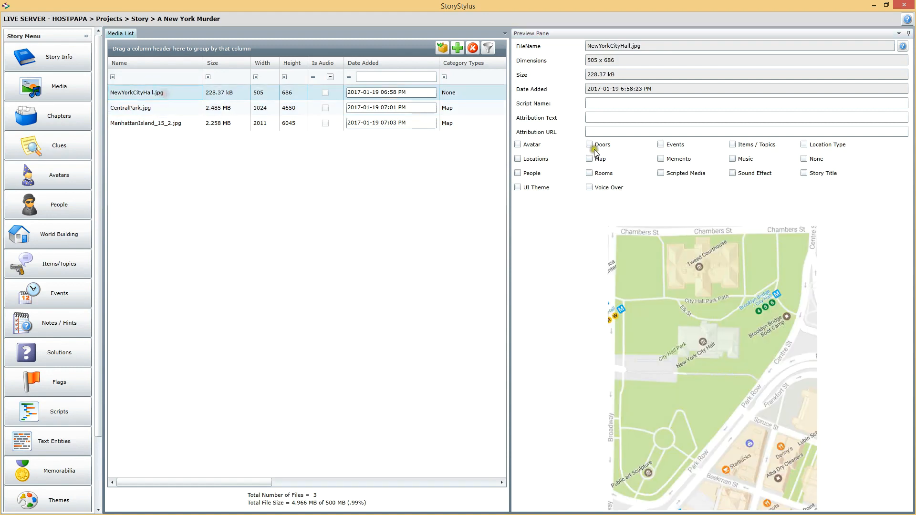
click(591, 159)
Review the three map images again and compare the areas they cover
click(146, 123)
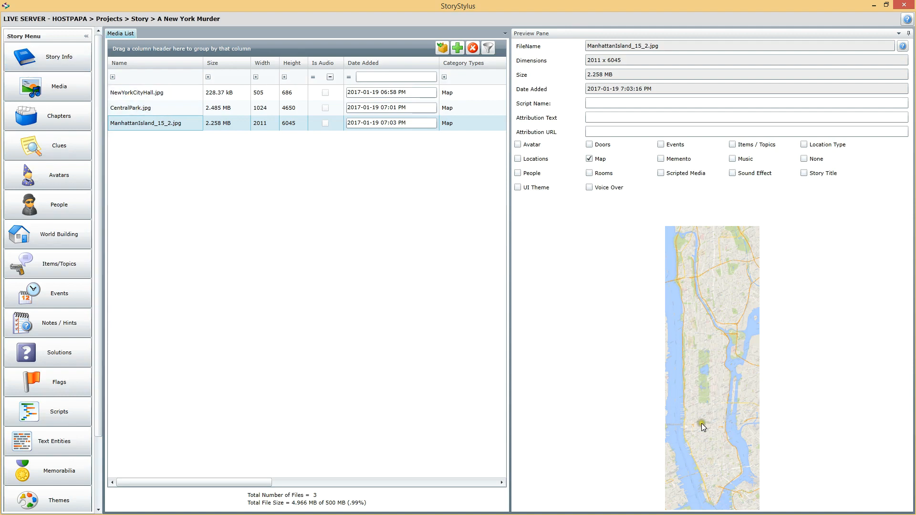
click(131, 110)
click(133, 95)
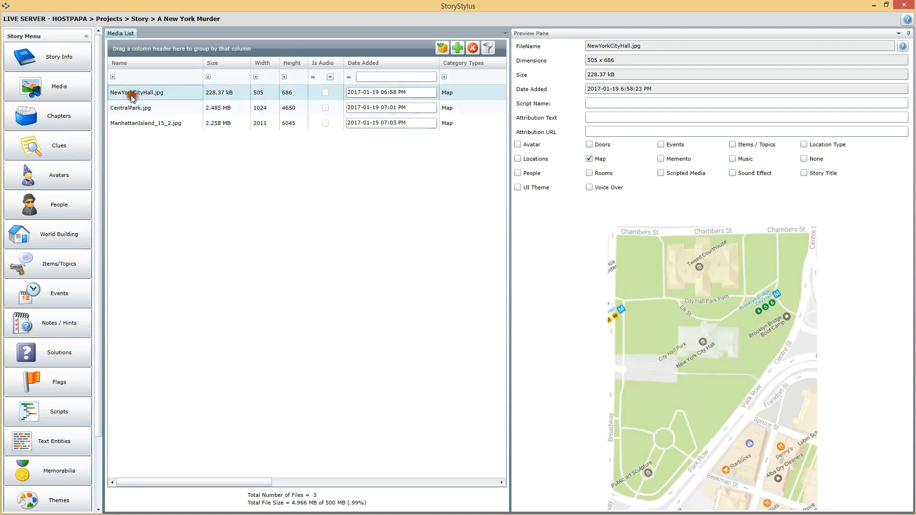
click(137, 108)
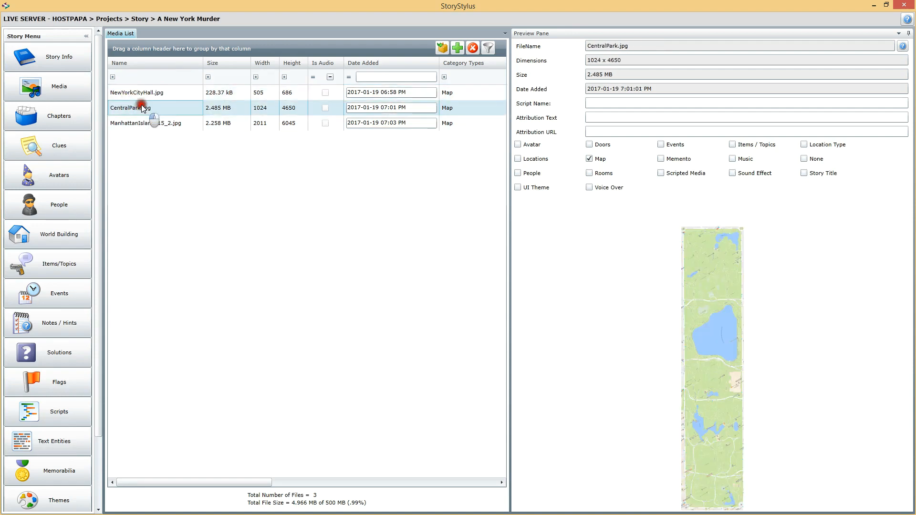
click(167, 123)
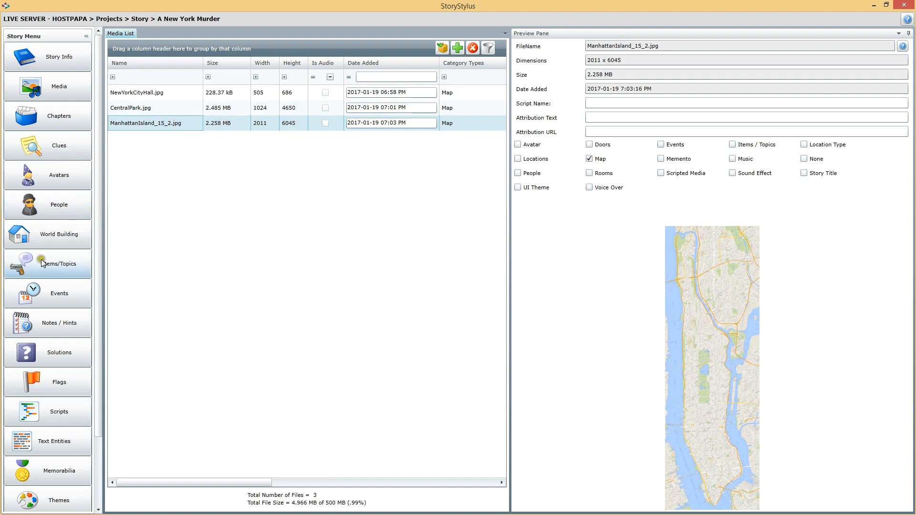
Start a new city map in World Building and name it Manhattan Island
click(52, 236)
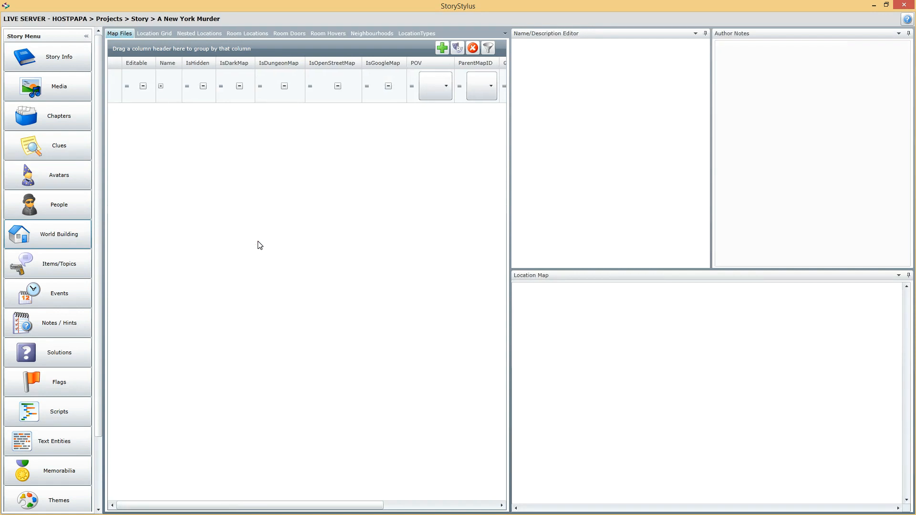
click(442, 48)
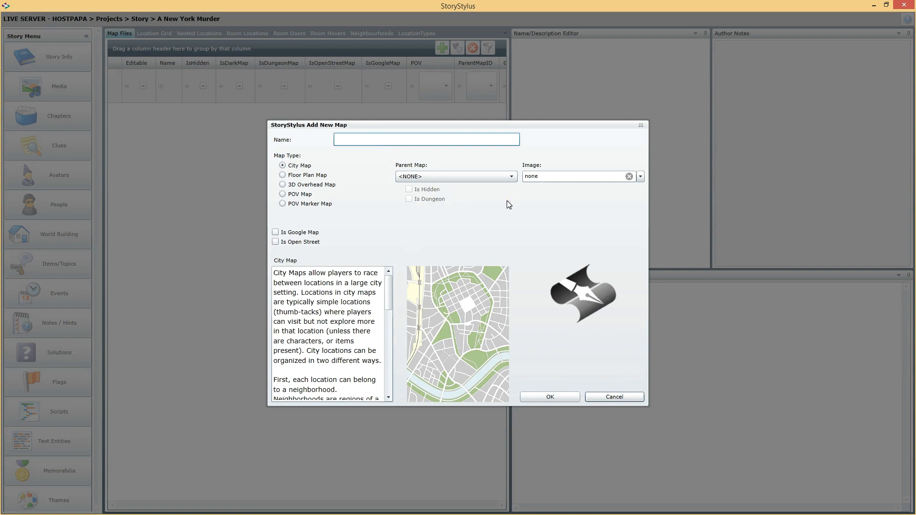
click(302, 161)
text(Manhattan Island)
Look through the available map types for the new map and read the City Map description
click(301, 176)
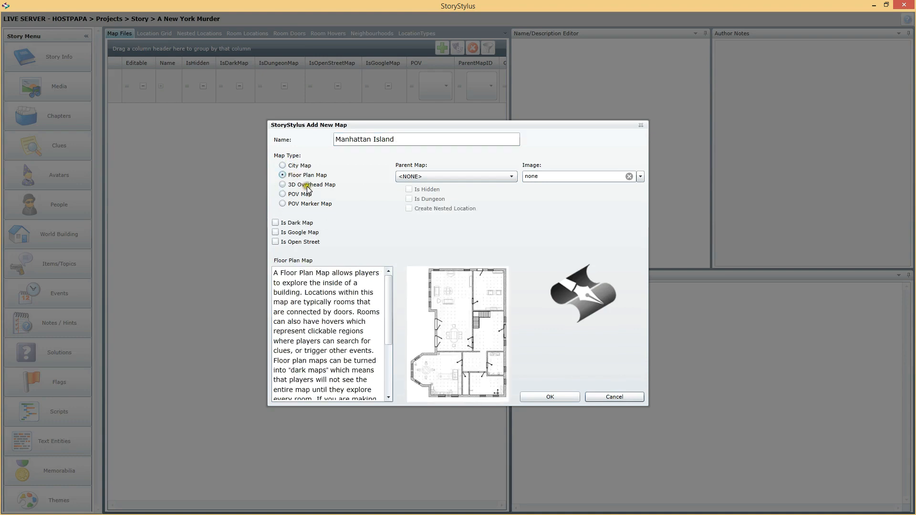
click(307, 186)
click(300, 194)
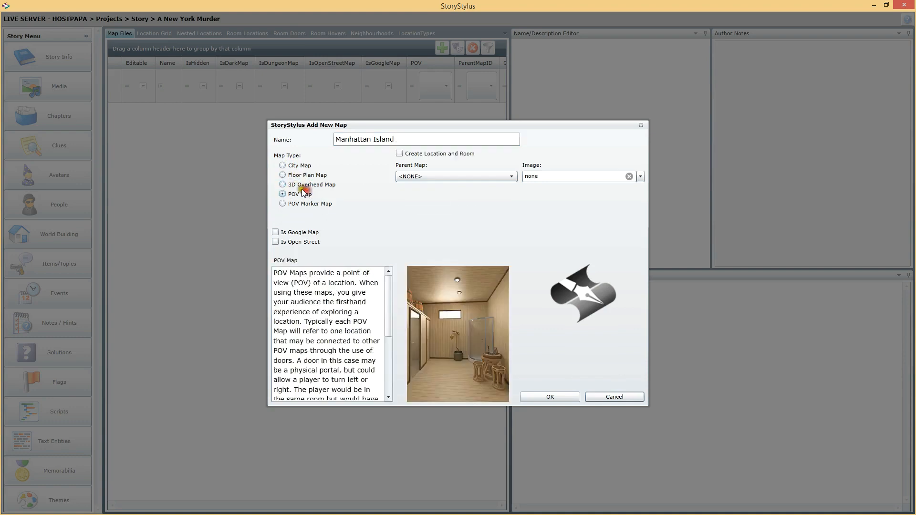
click(295, 204)
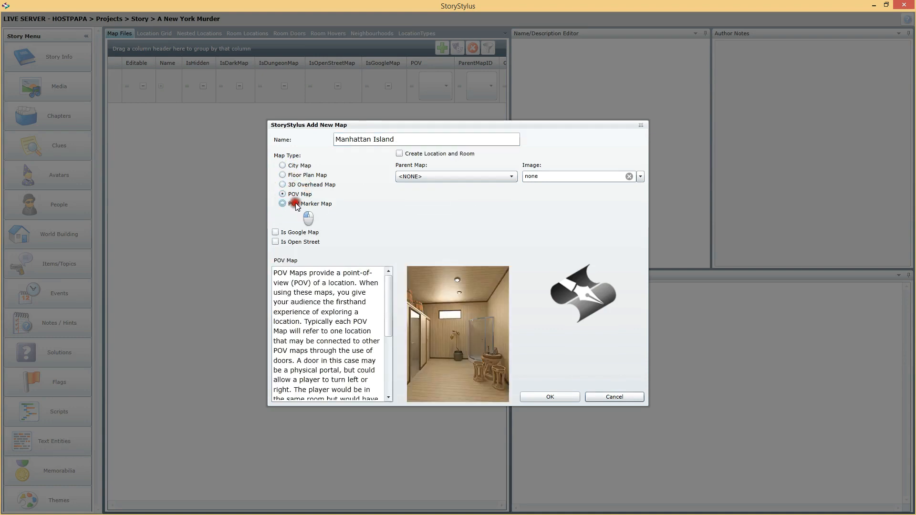
click(302, 167)
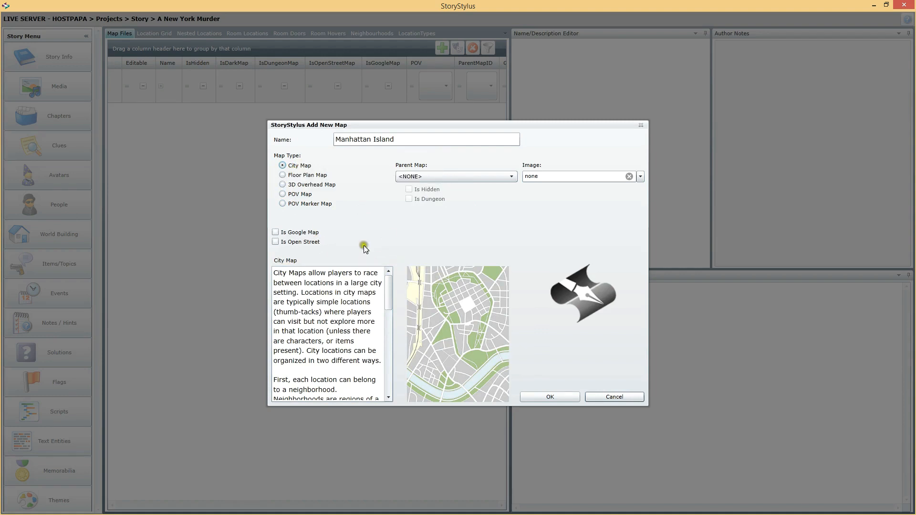
scroll(386, 287, down, 2)
scroll(388, 301, up, 2)
mouse_move(388, 284)
mouse_down()
mouse_move(399, 375)
mouse_move(394, 253)
mouse_move(402, 229)
mouse_move(391, 249)
mouse_up()
Compare the Floor Plan, 3D Overhead, POV and POV Marker map descriptions, and return the map type to City Map
click(298, 178)
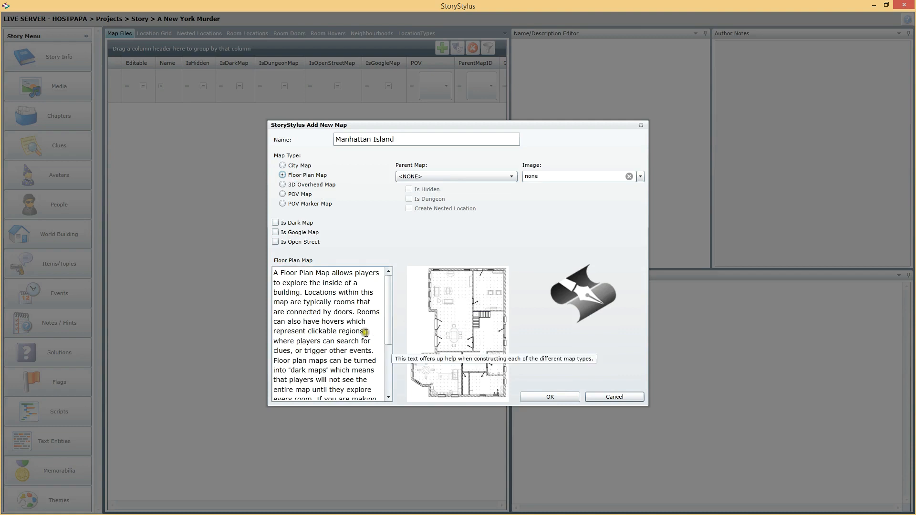
click(319, 184)
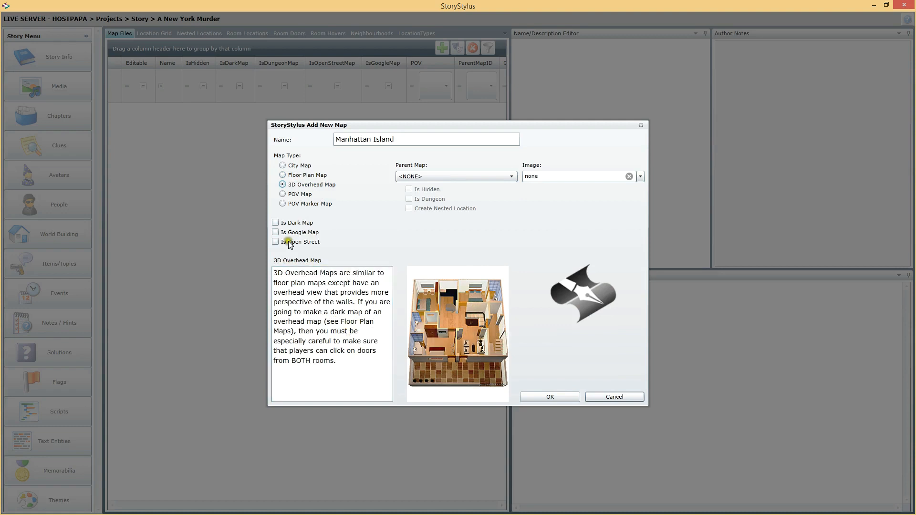
click(294, 194)
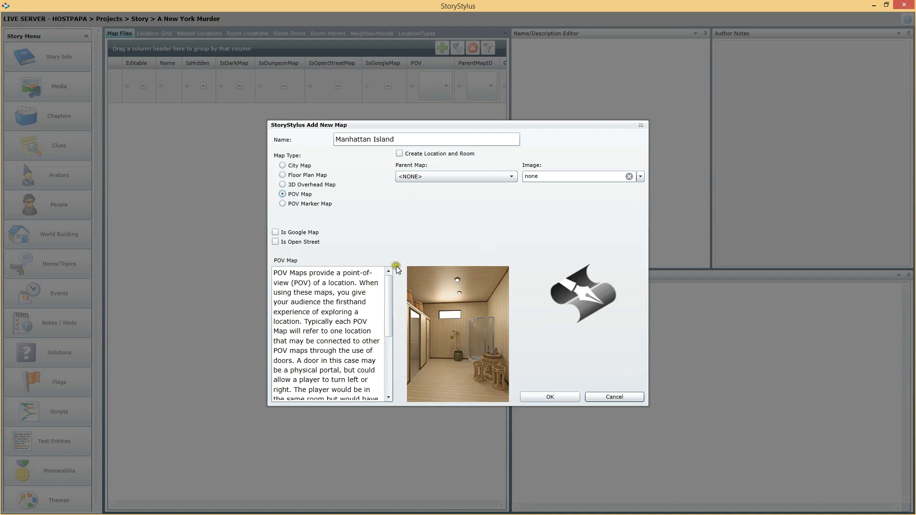
click(294, 205)
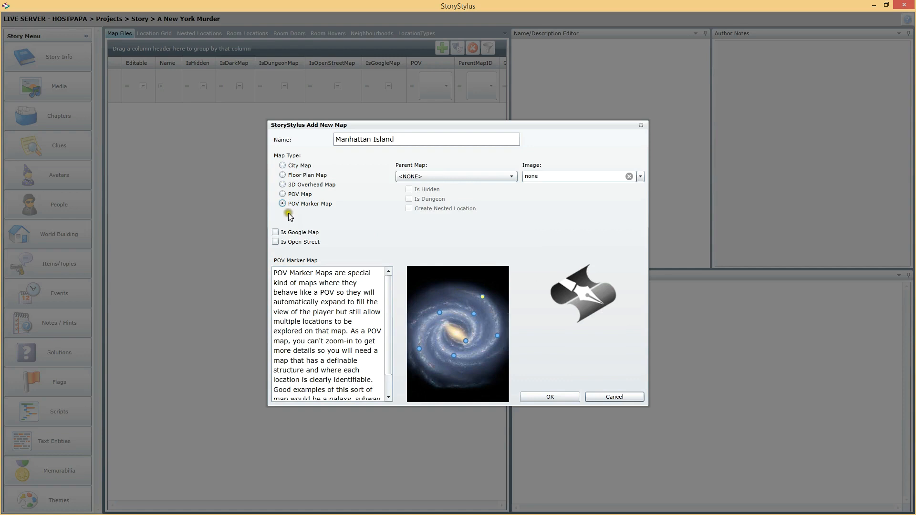
click(298, 195)
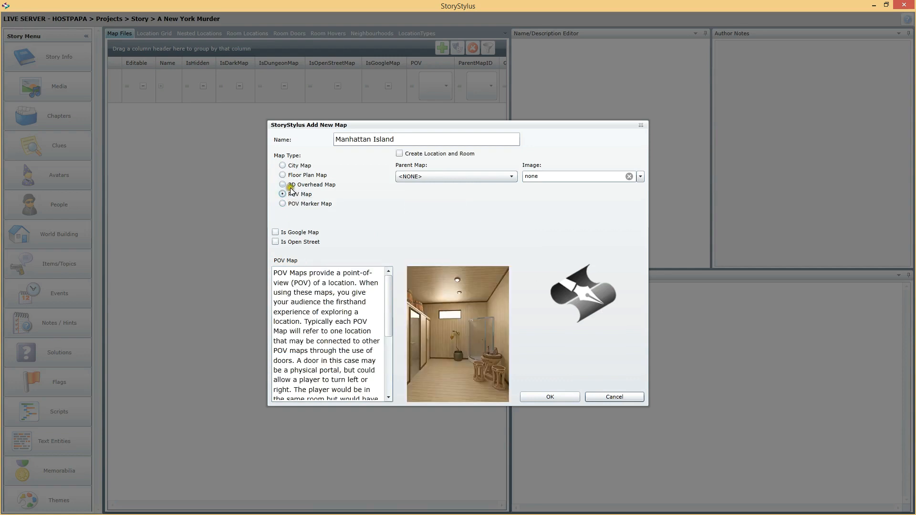
click(297, 175)
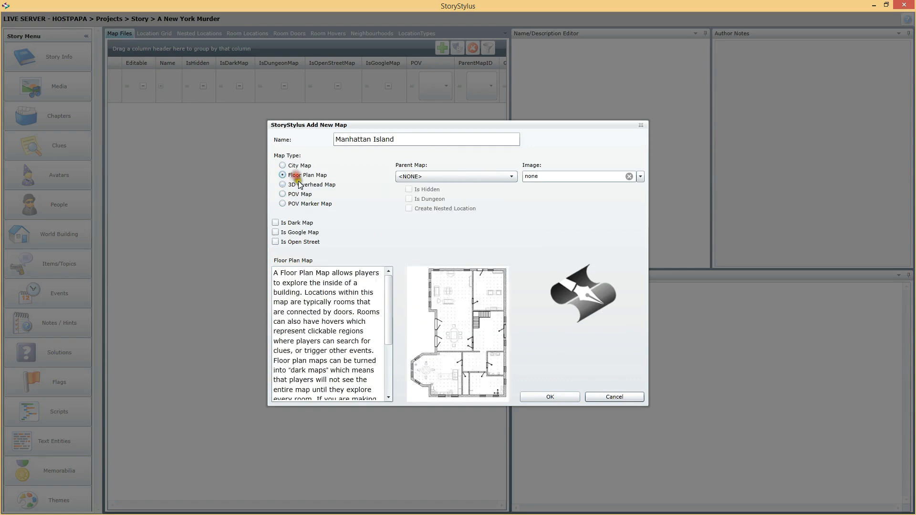
click(305, 184)
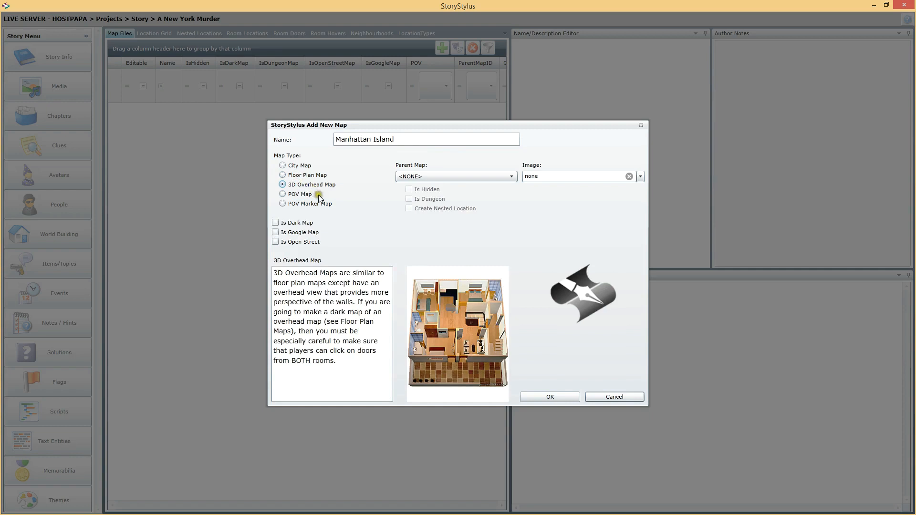
click(298, 194)
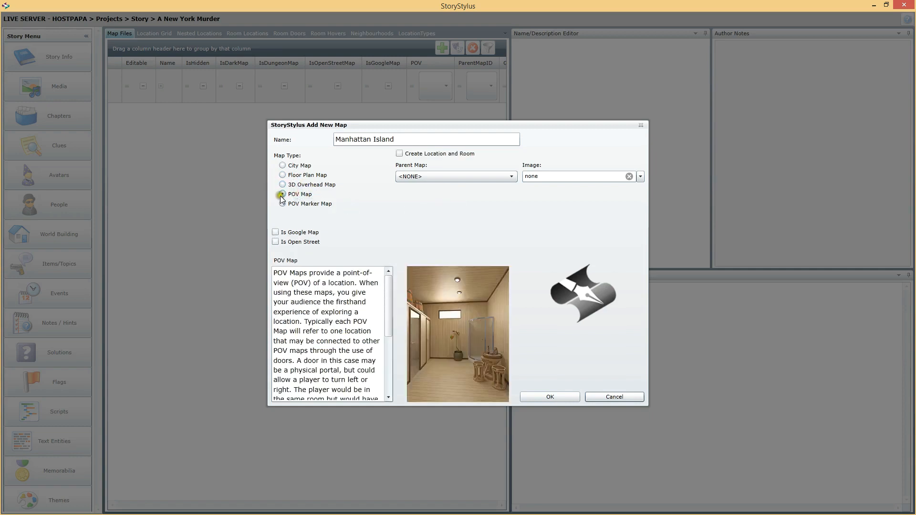
click(293, 168)
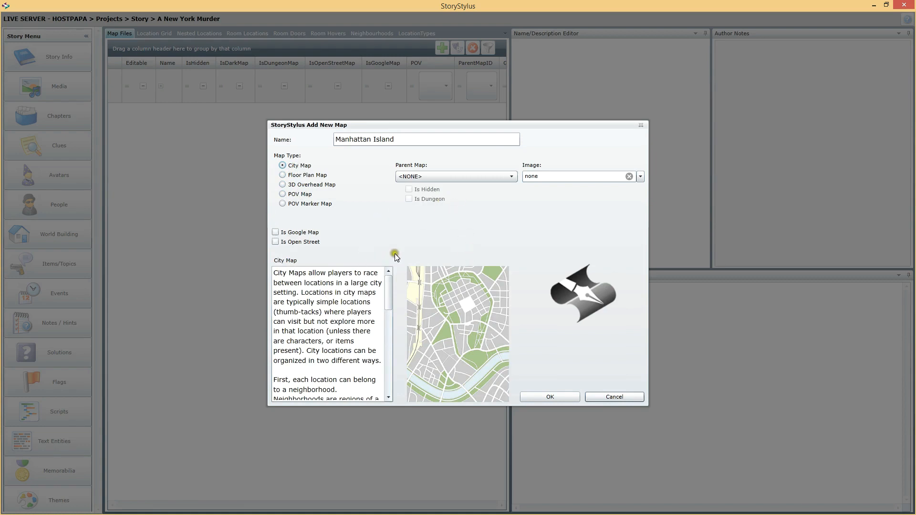
Mark the Manhattan Island map as a Google map, assign it the ManhattanIsland_15_2 image, and create it
click(275, 233)
click(640, 177)
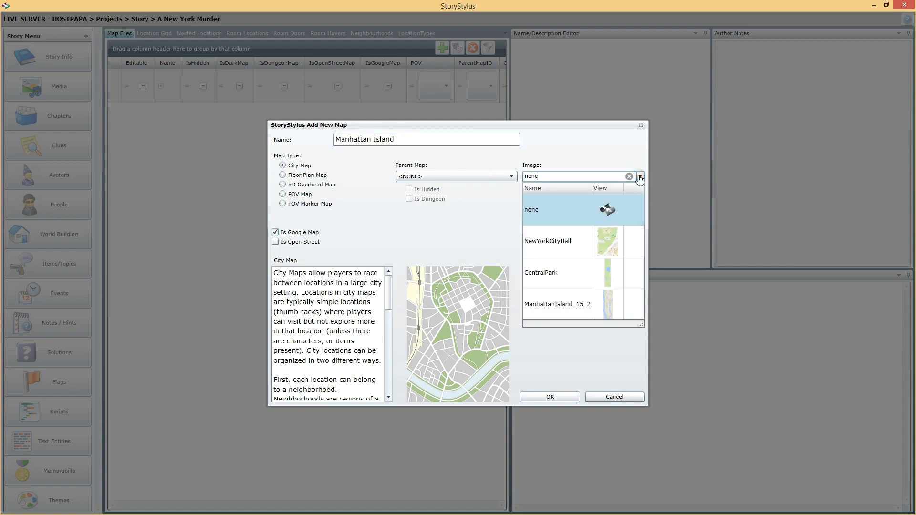
click(554, 309)
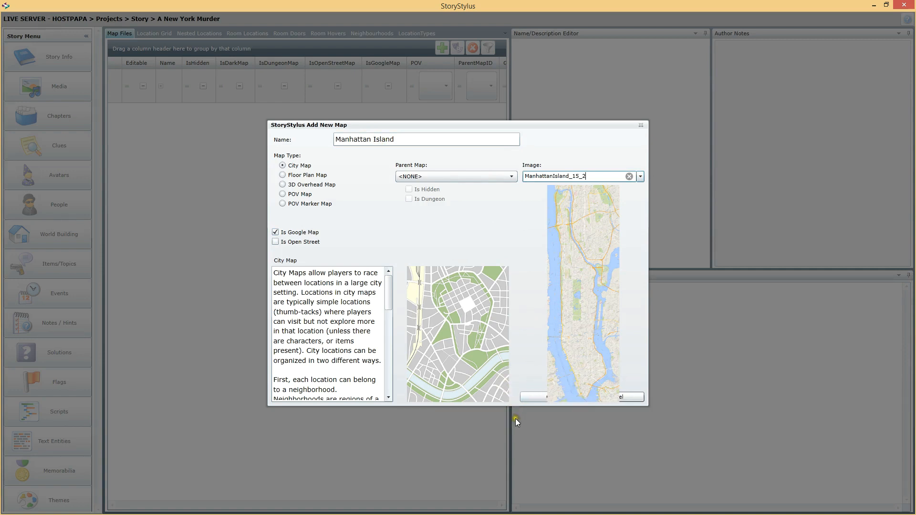
click(537, 397)
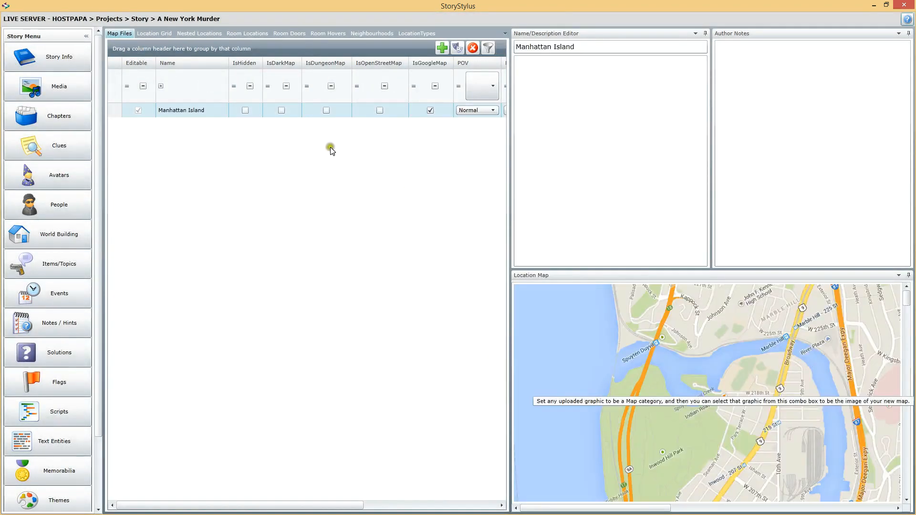
Make room for the map view, examine the Manhattan Island map down to its southern end, and widen the map list again
drag(510, 188, 255, 187)
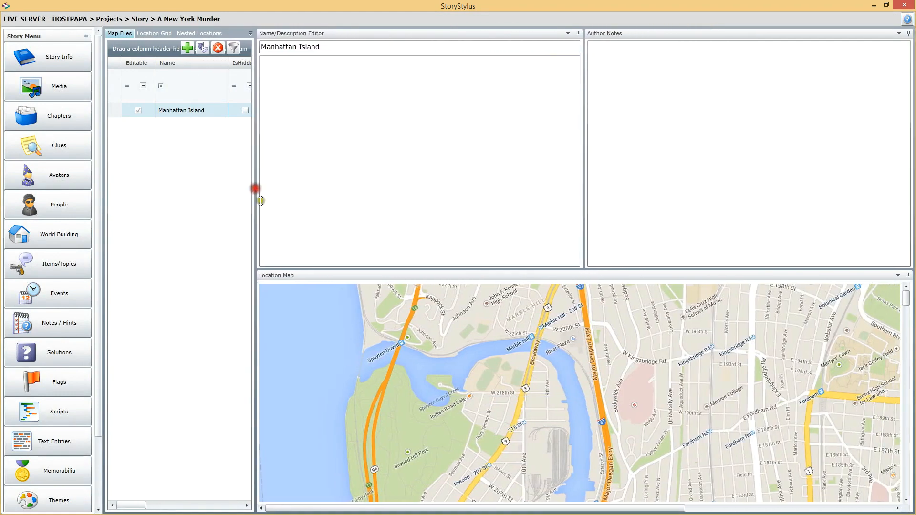
drag(904, 301, 869, 478)
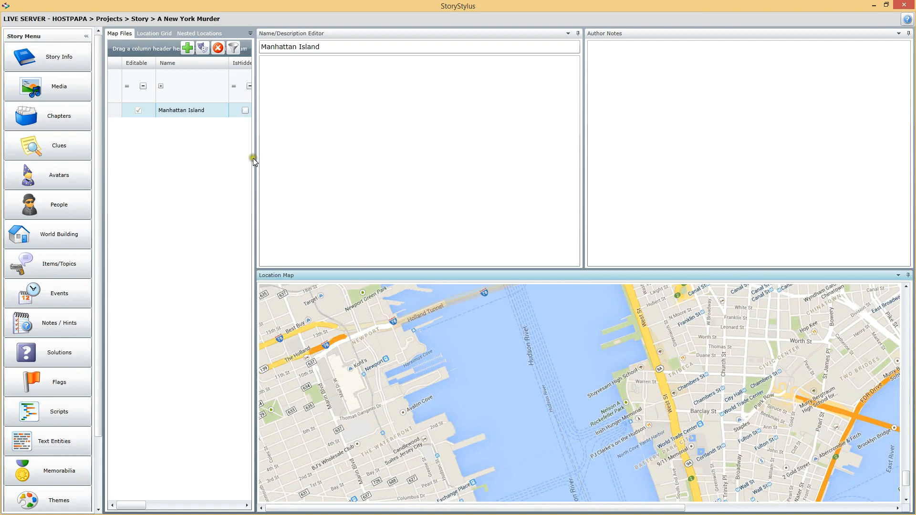
drag(257, 158, 544, 149)
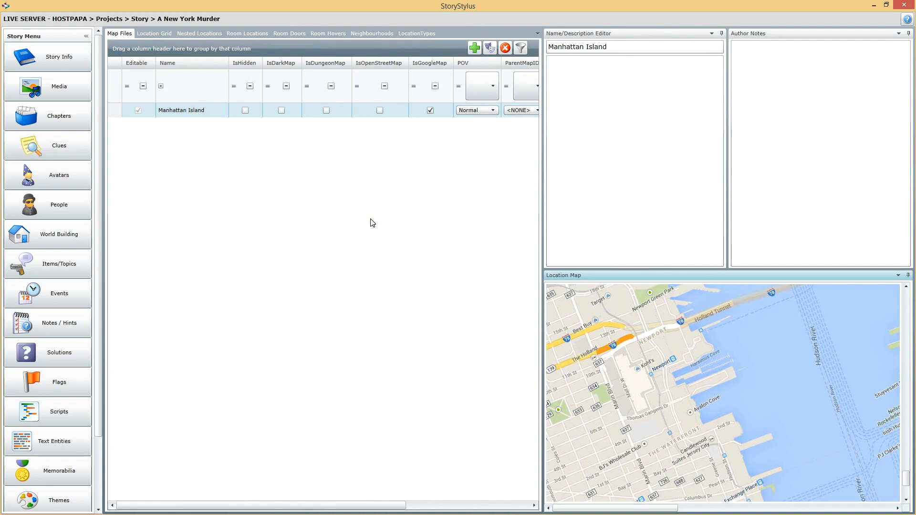
drag(544, 184, 463, 161)
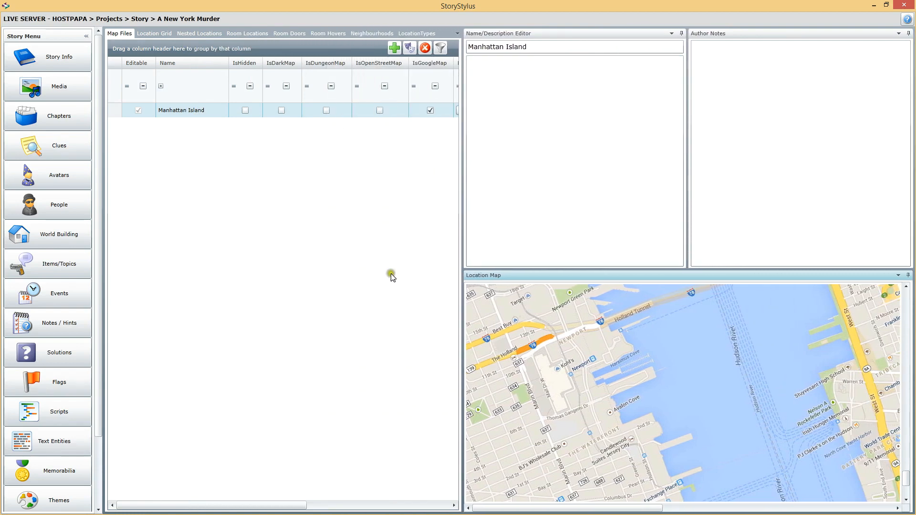
Start another city map named Central Park with Manhattan Island as its parent map
click(394, 47)
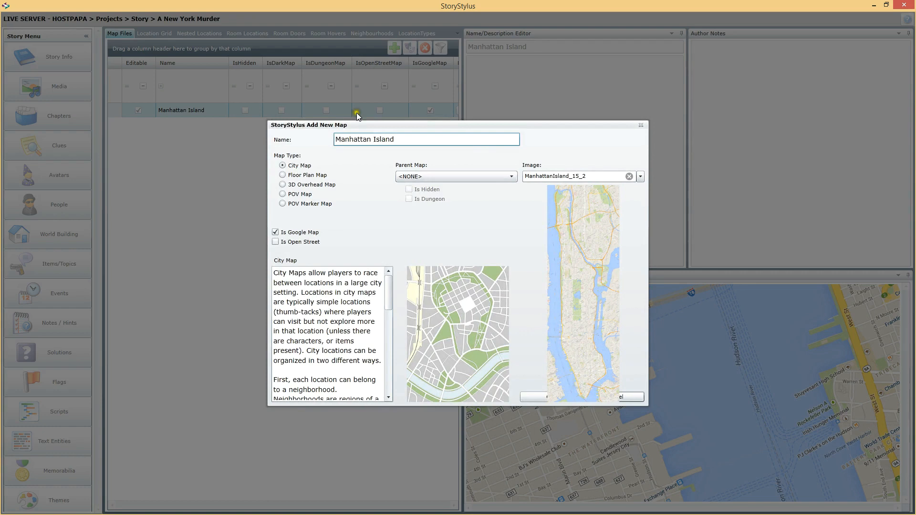
triple_click(405, 141)
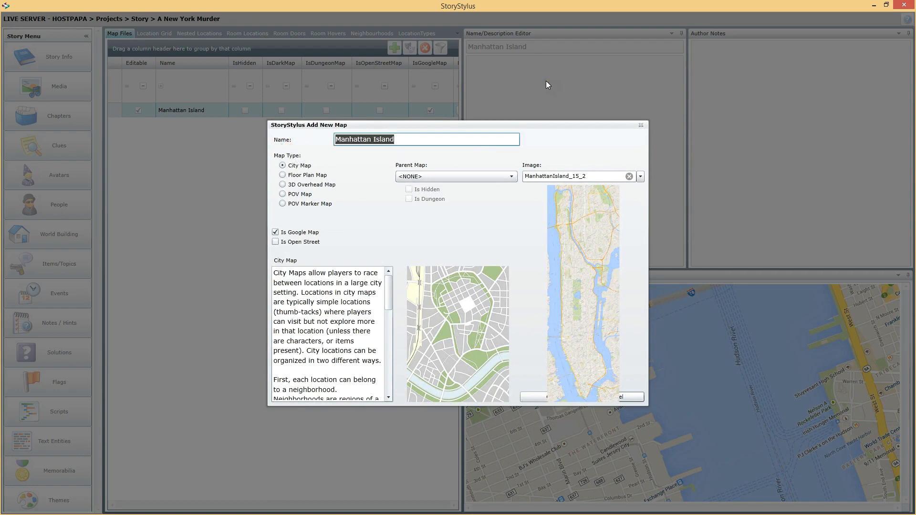
text(Central Park)
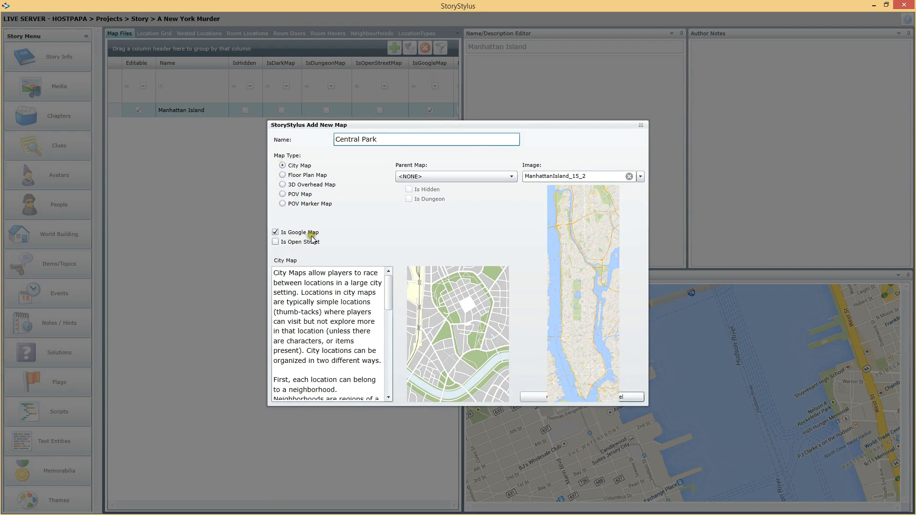
click(457, 176)
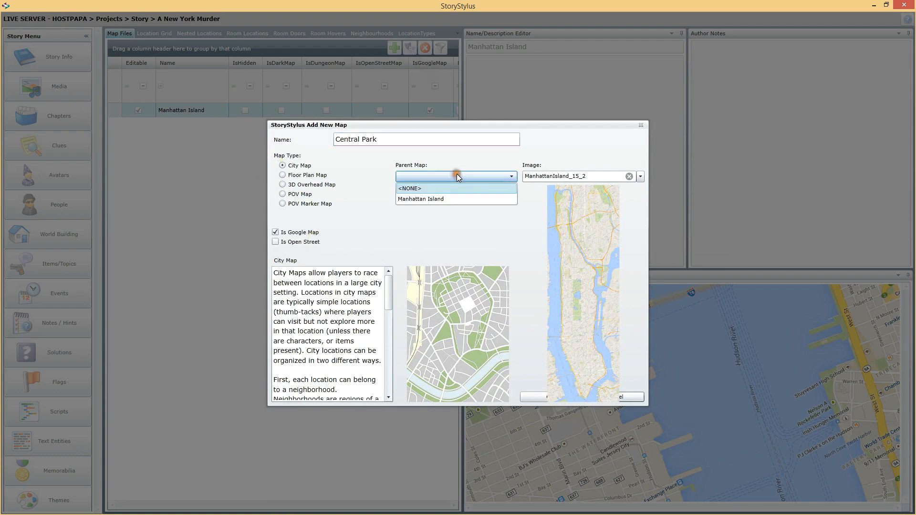
click(412, 197)
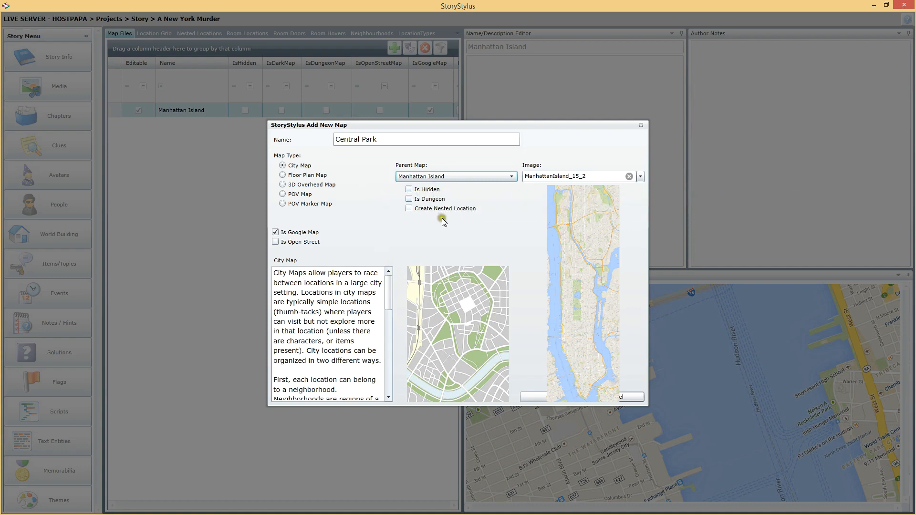
Assign the CentralPark image to the new Central Park map and create it
mouse_move(433, 203)
click(640, 177)
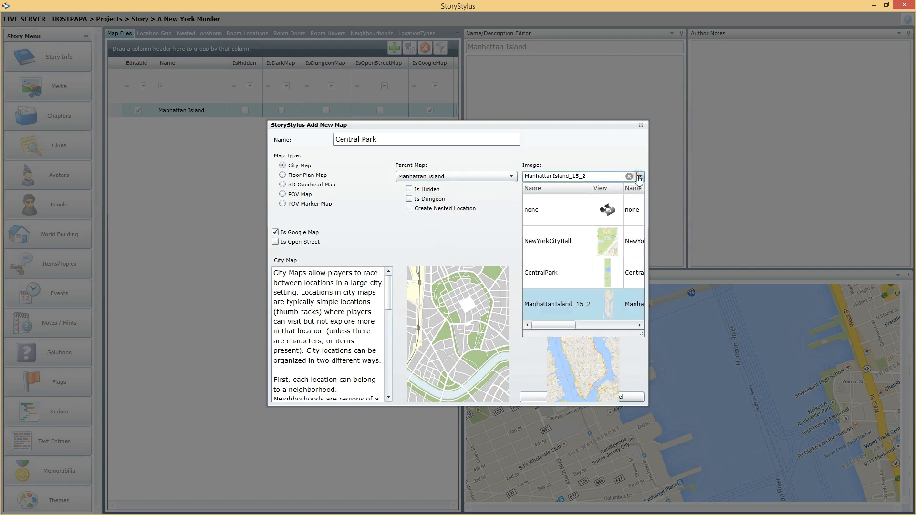
click(562, 262)
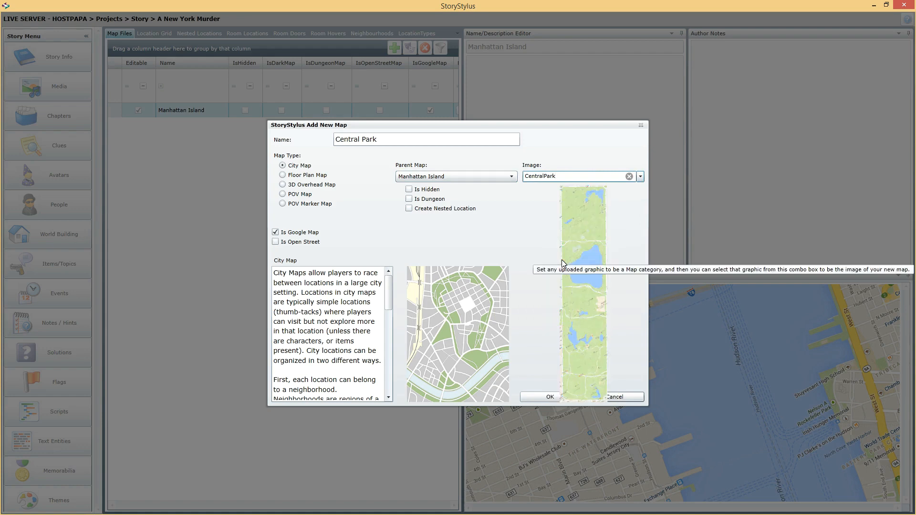
click(548, 397)
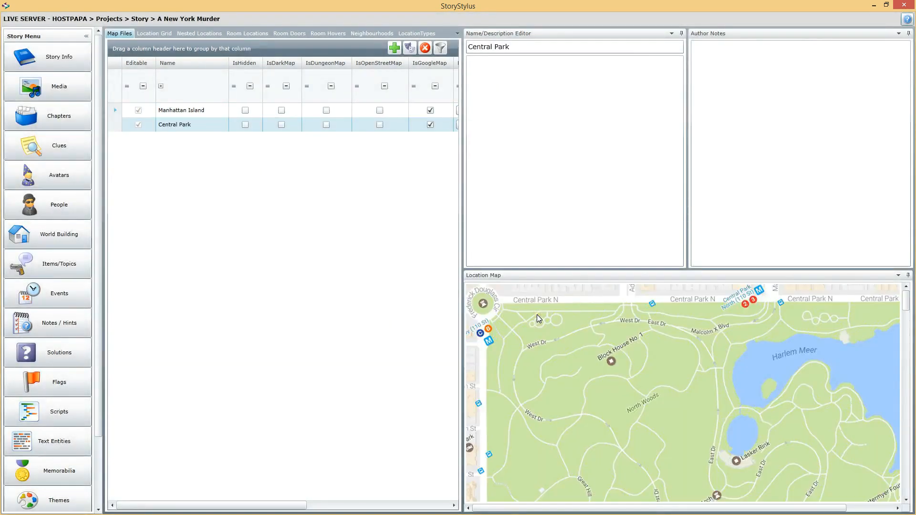
Enlarge the map view in height and width to examine the new Central Park map
drag(596, 273, 599, 103)
drag(457, 203, 333, 189)
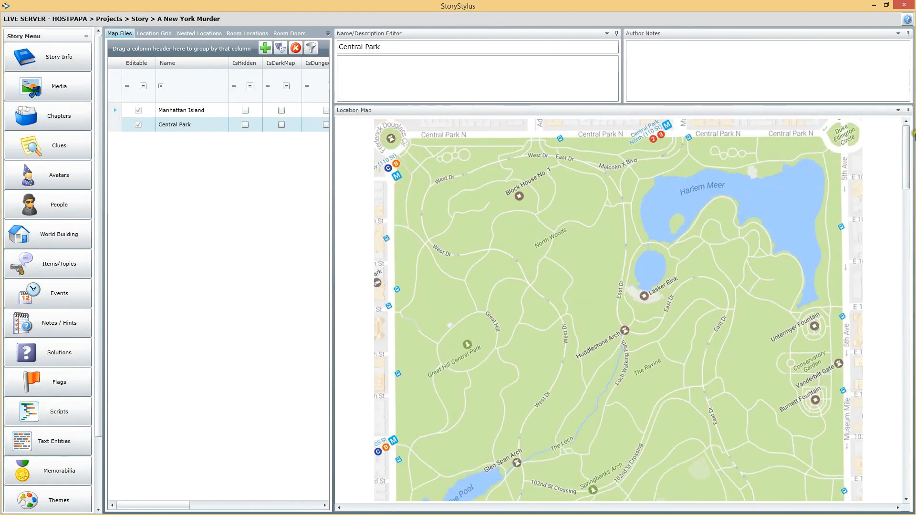
drag(908, 139, 899, 113)
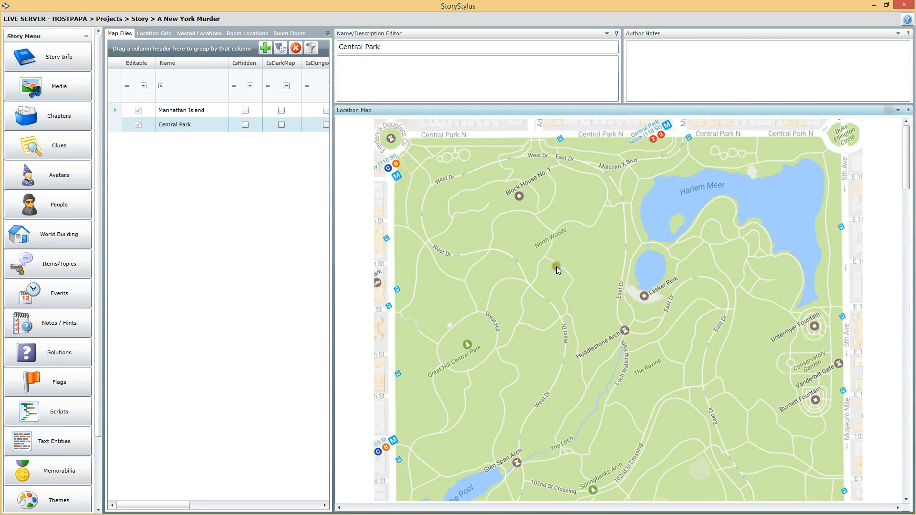
Widen the map list, inspect the Central Park entry among Manhattan Island's child maps, and collapse the Manhattan Island entry
drag(331, 210, 577, 188)
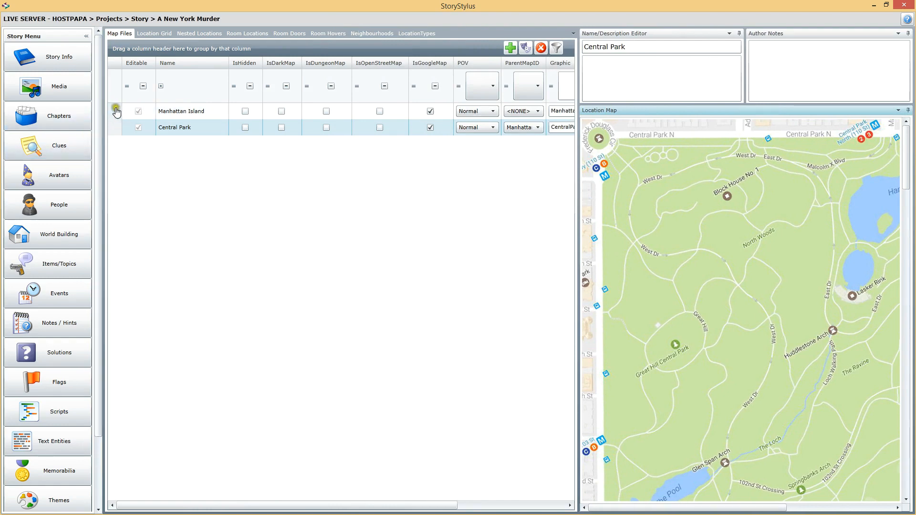
click(116, 112)
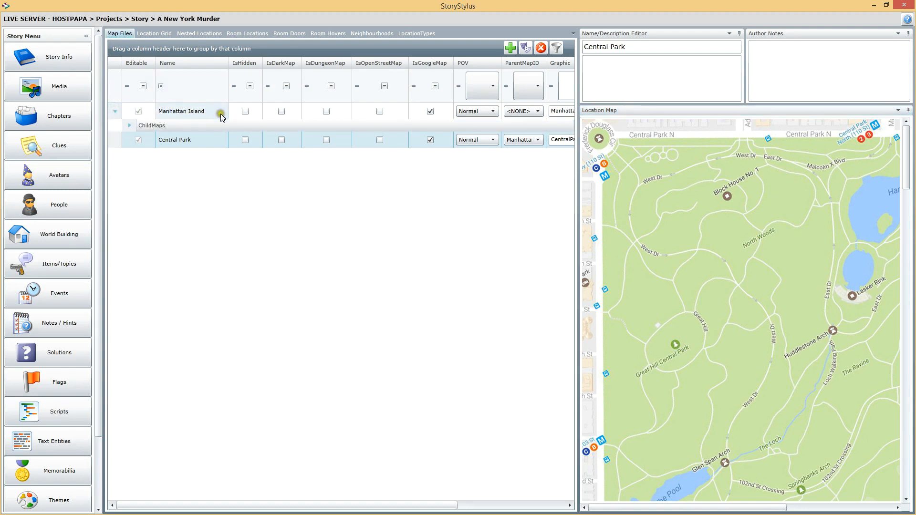
click(129, 126)
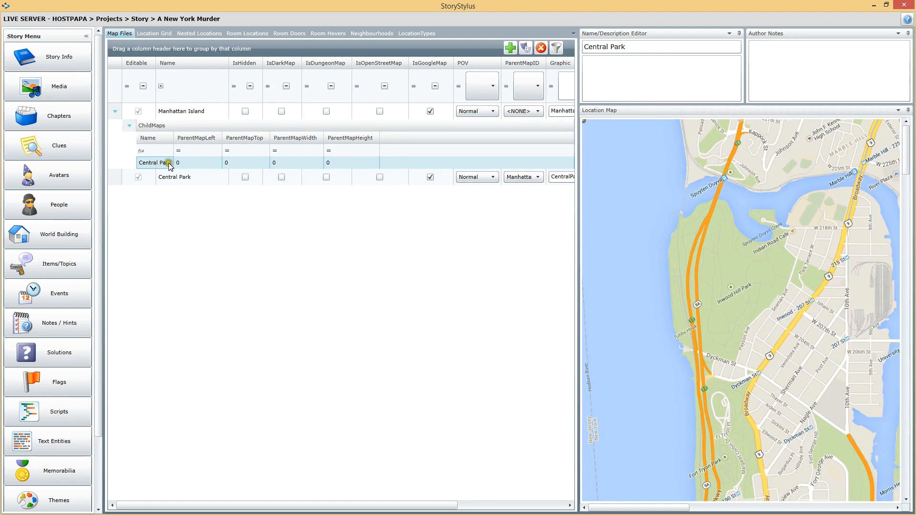
click(150, 160)
click(156, 168)
click(115, 111)
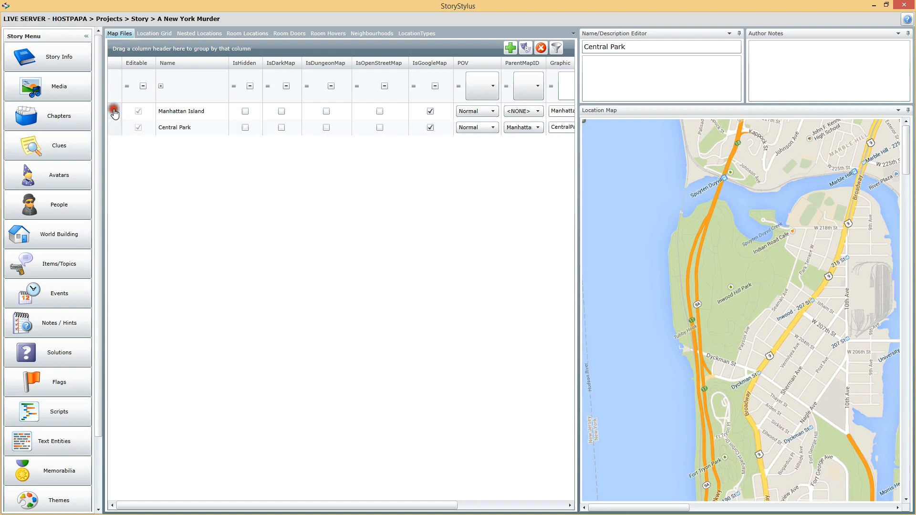
Start another city map named City Hall Ground with Manhattan Island as its parent map
click(195, 112)
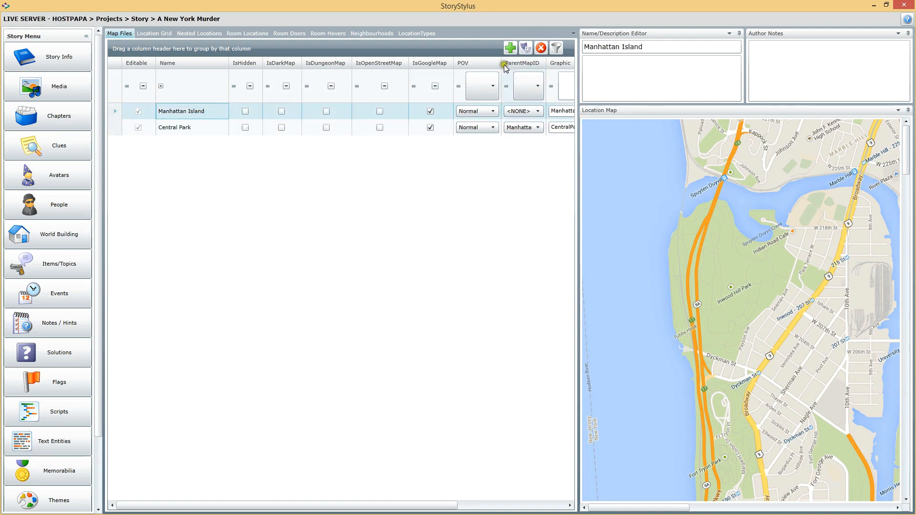
click(511, 49)
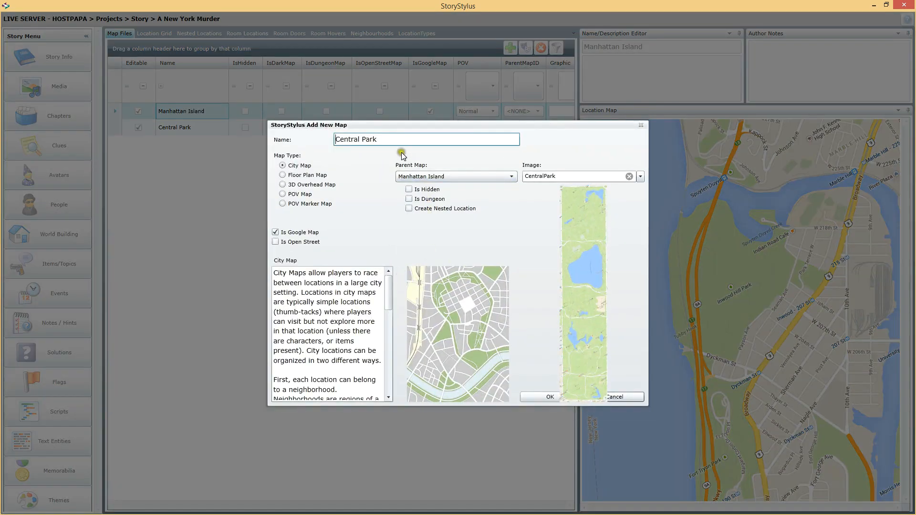
click(394, 140)
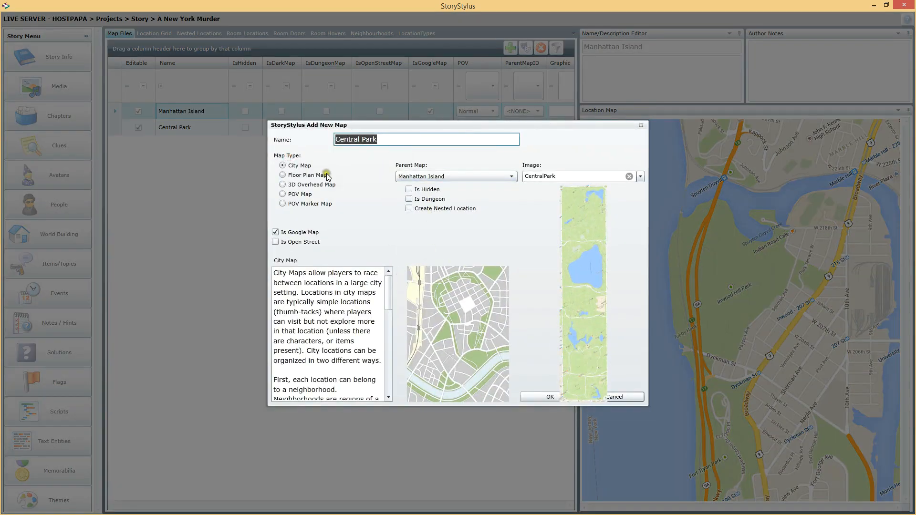
key(ctrl+a)
text(Cit)
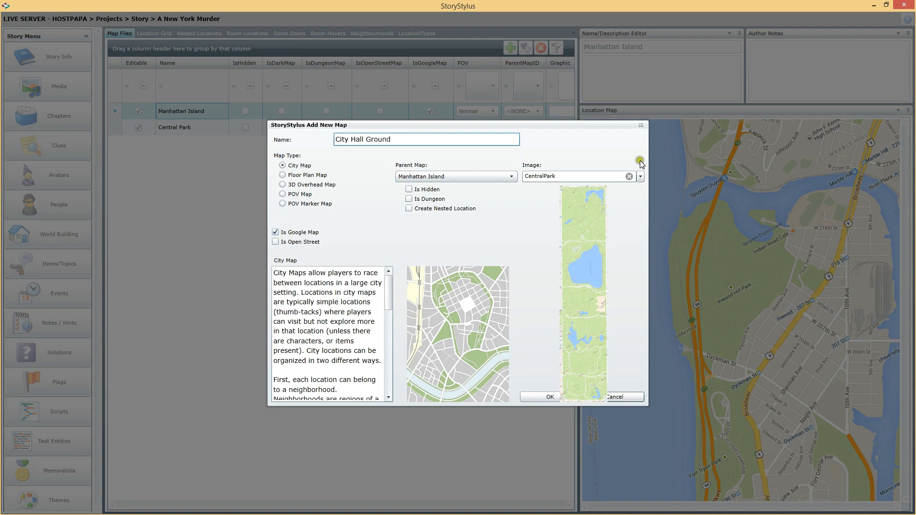
Assign the NewYorkCityHall image to the City Hall Ground map and create it
click(642, 177)
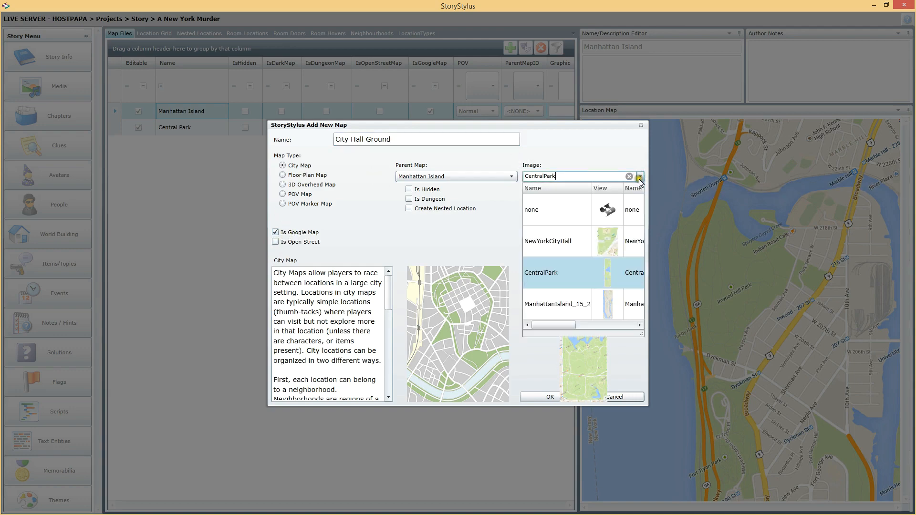
click(563, 242)
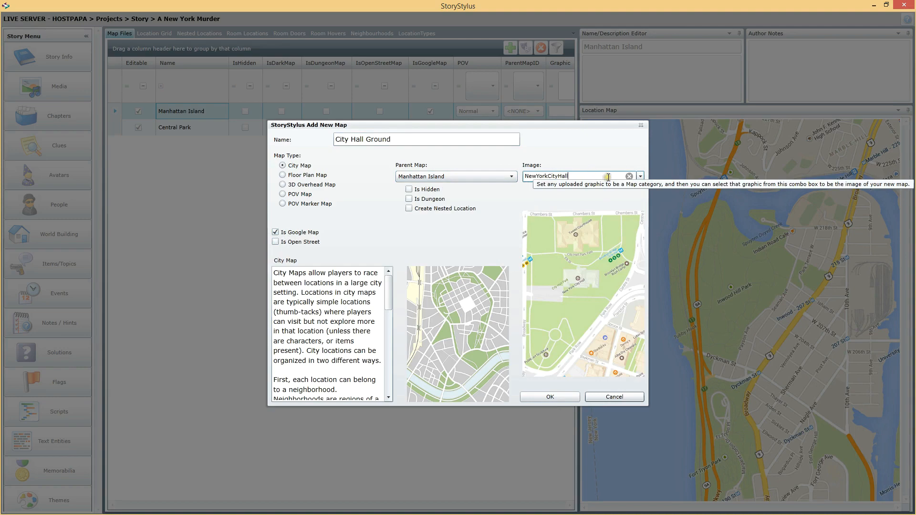
click(547, 397)
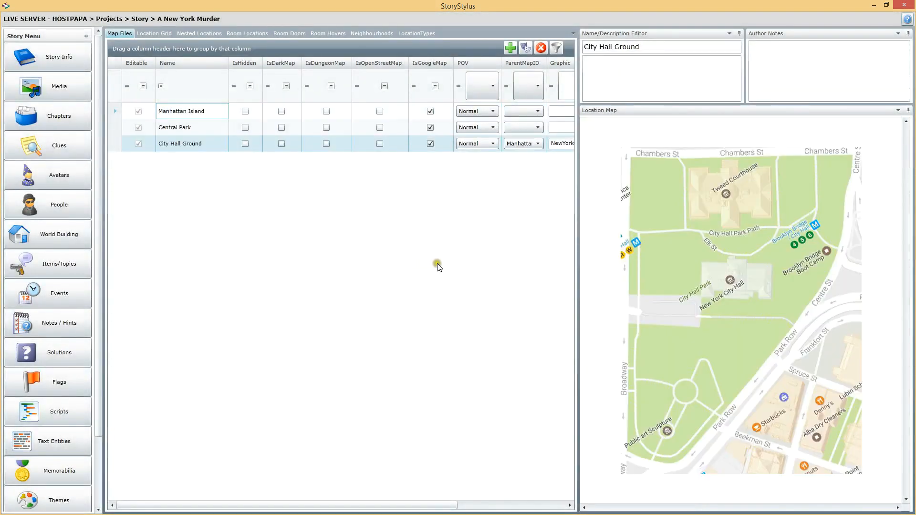
Widen the map list, expand Manhattan Island to inspect its child maps, and look through its POV options
click(198, 133)
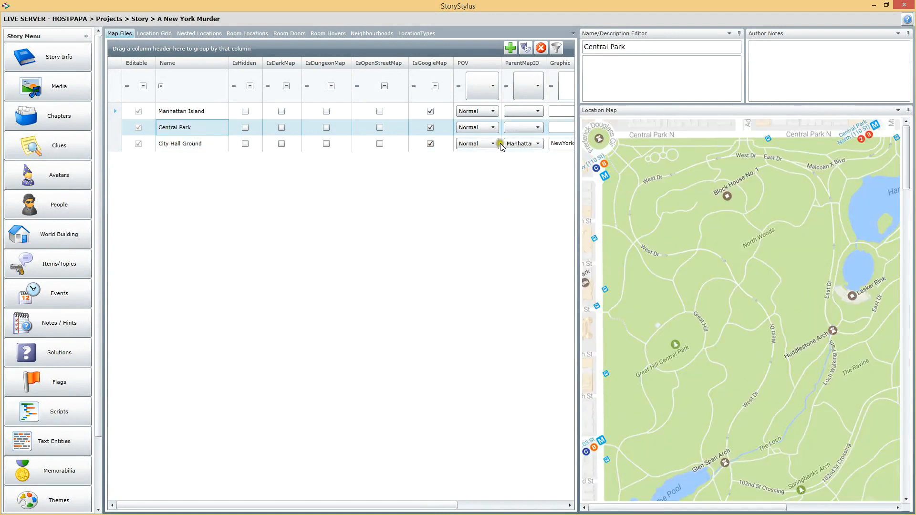
drag(577, 215, 738, 180)
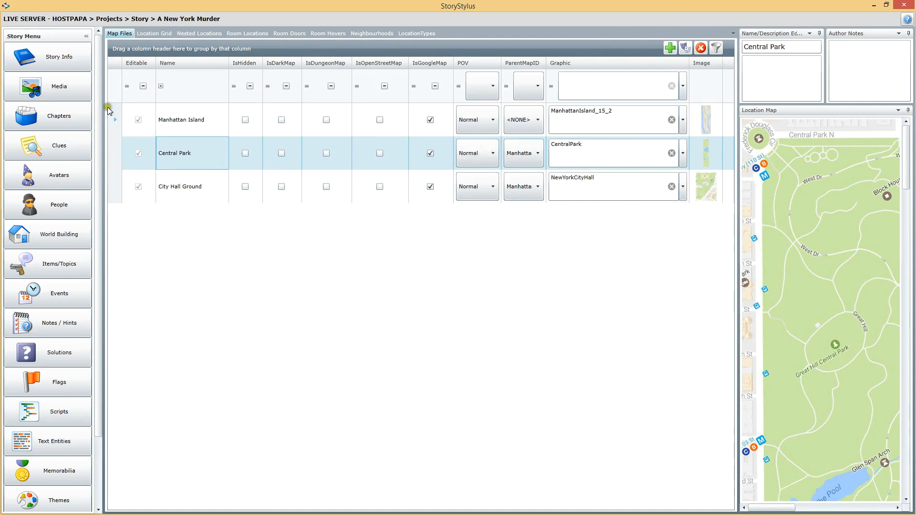
click(114, 119)
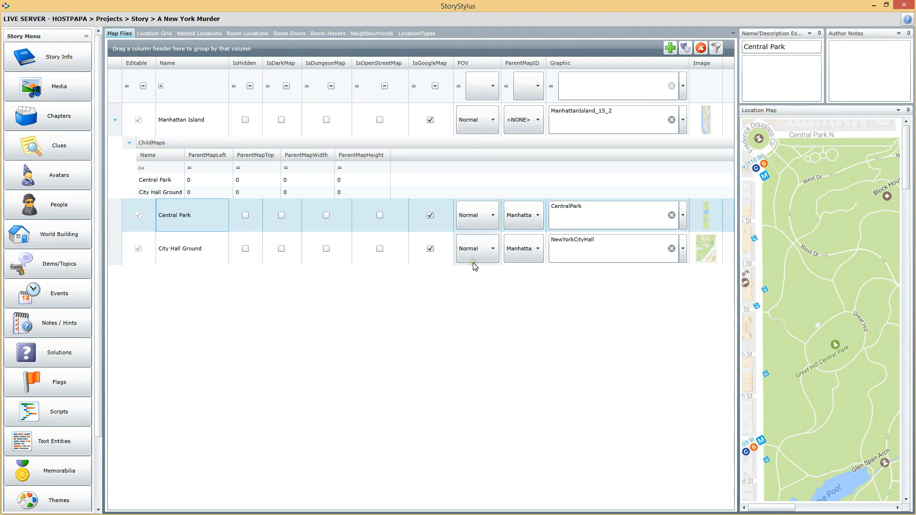
click(478, 125)
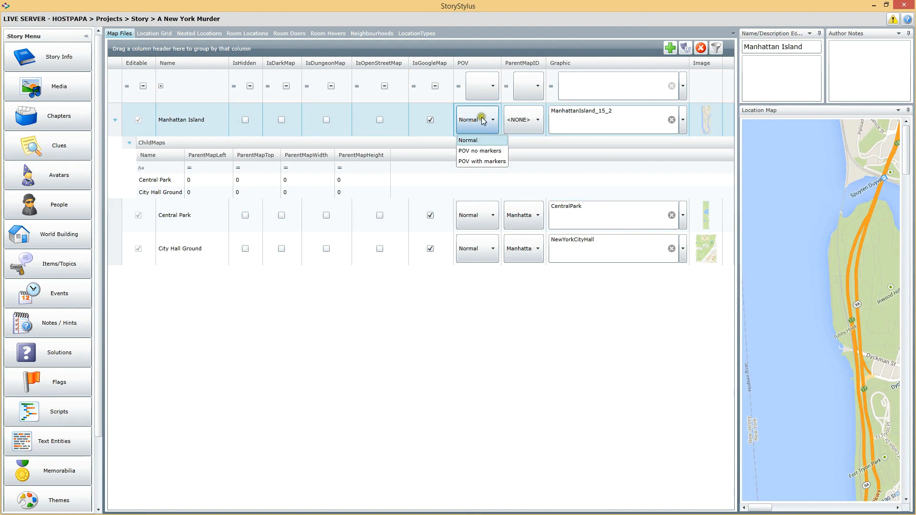
click(471, 119)
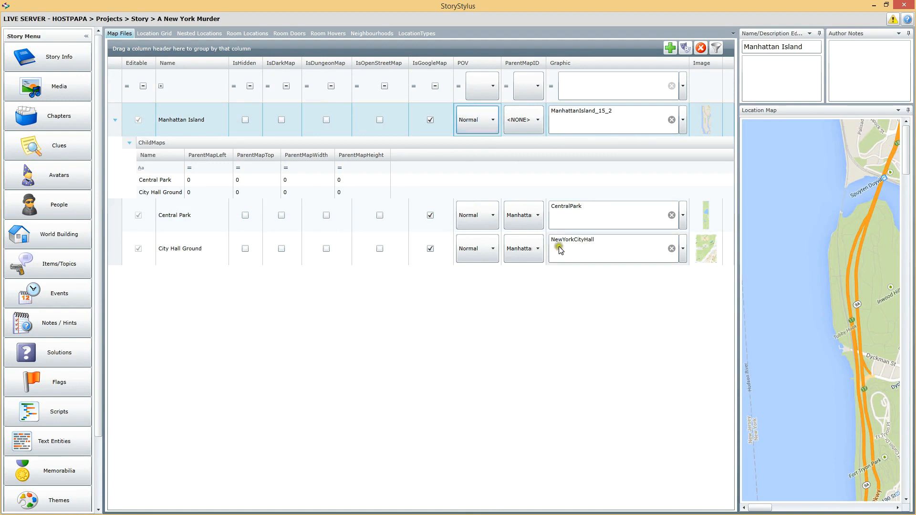
click(414, 225)
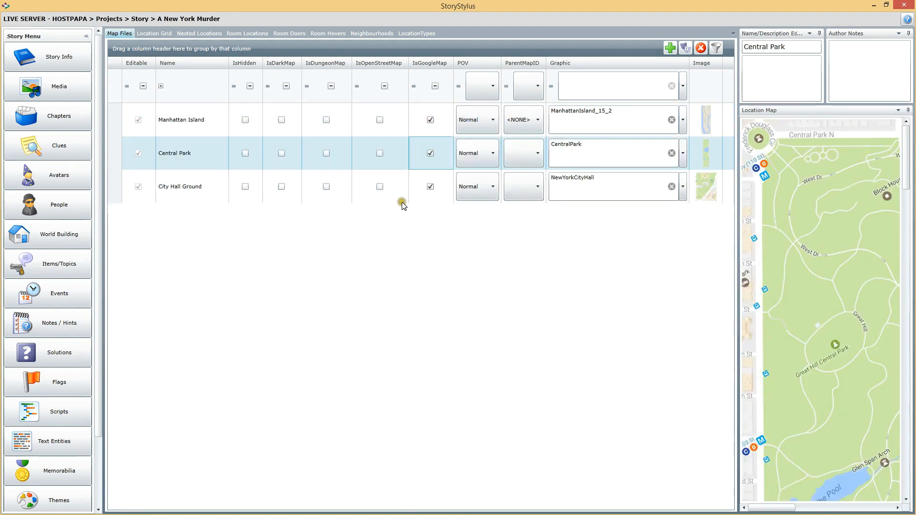
click(418, 187)
click(419, 156)
click(152, 33)
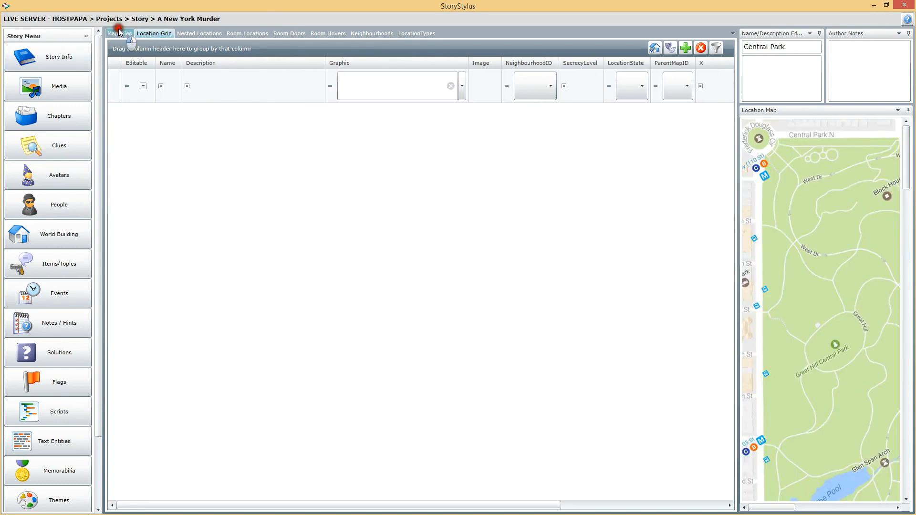
click(119, 33)
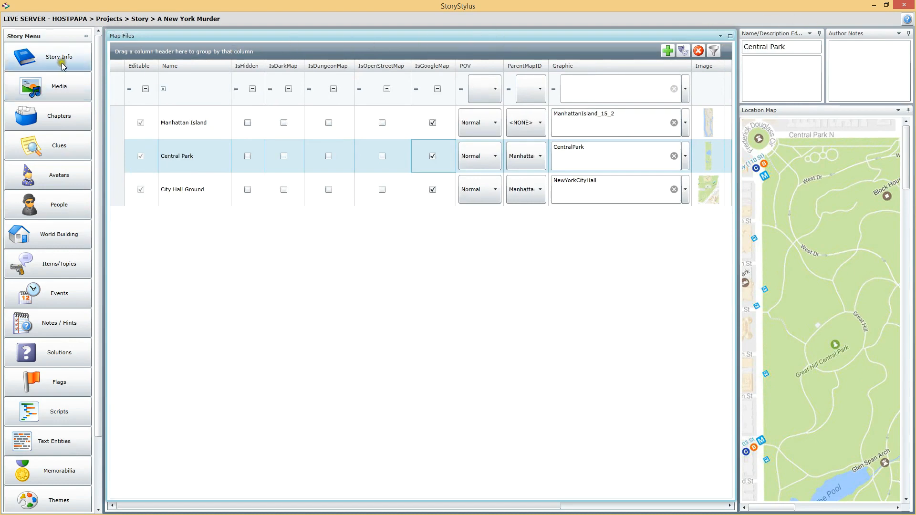
Reload the World Building section by way of Clues and expand Manhattan Island's list of child maps
click(56, 145)
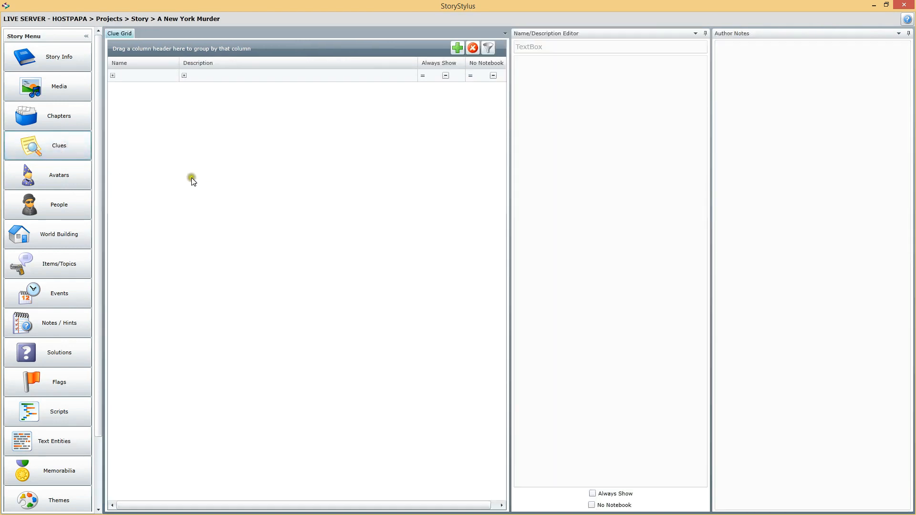
click(62, 236)
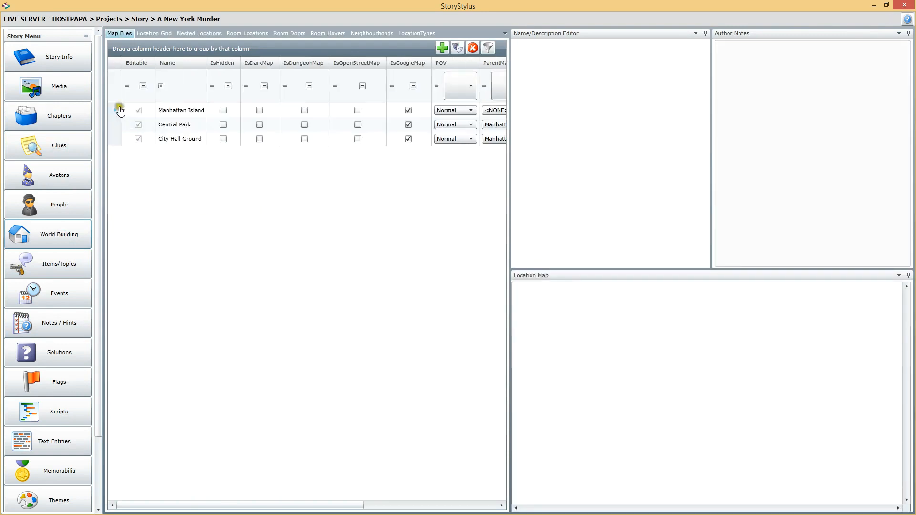
click(115, 110)
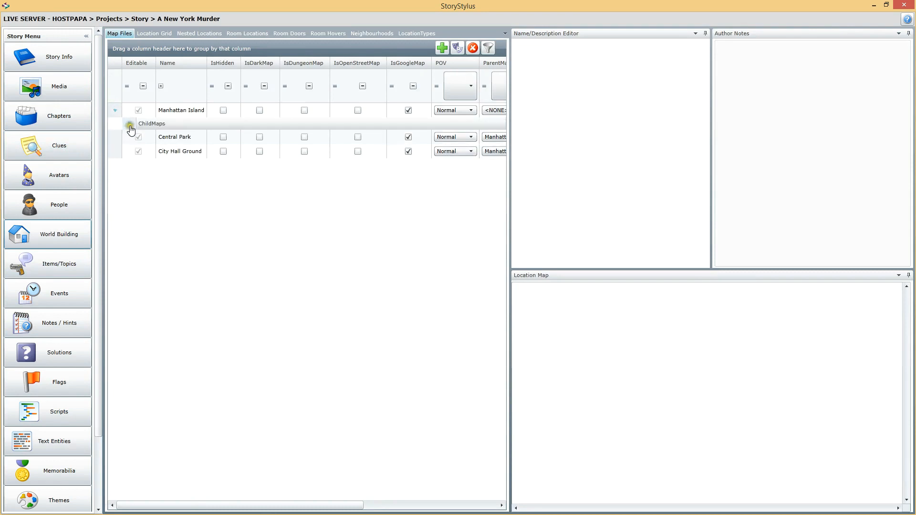
click(129, 124)
Display the Manhattan Island map and enlarge the map view in width and height
drag(511, 244, 373, 246)
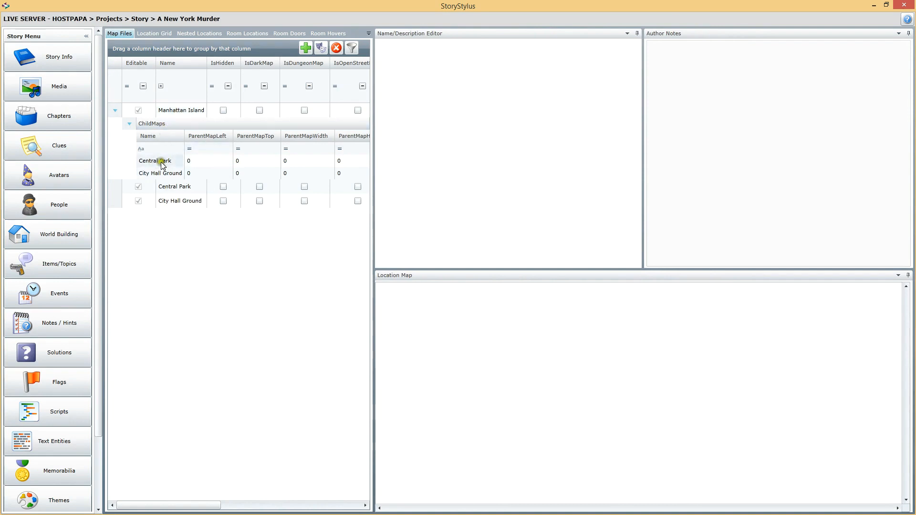
click(184, 110)
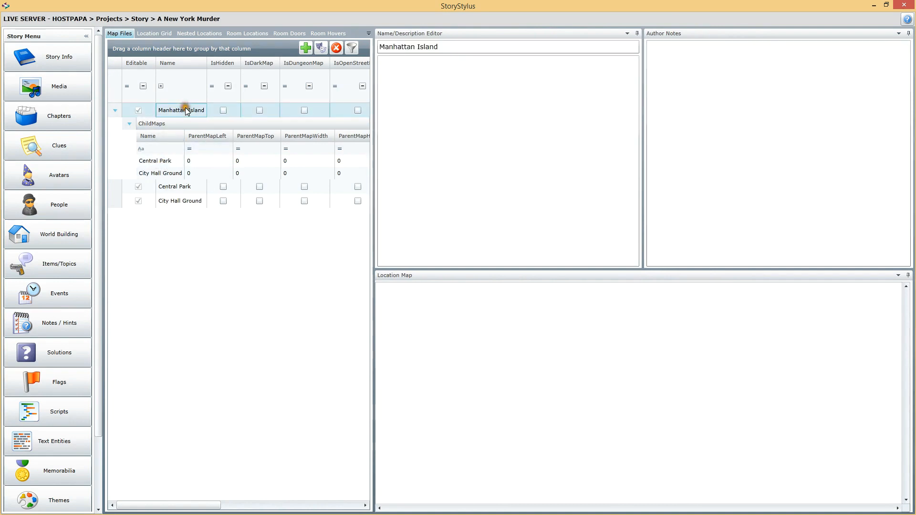
drag(803, 268, 787, 88)
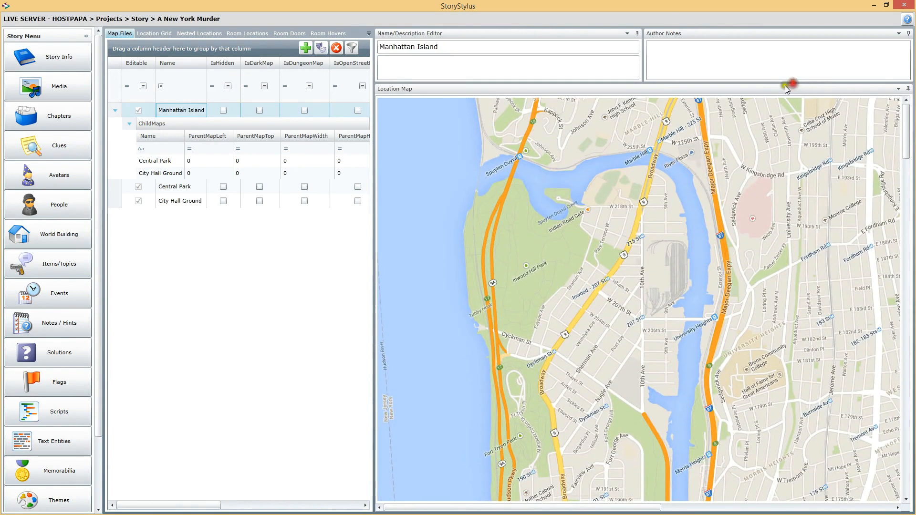
Place the Central Park child map on Manhattan Island from the park's northwest corner to its southeast corner, about 240 wide and 1142 high
click(153, 162)
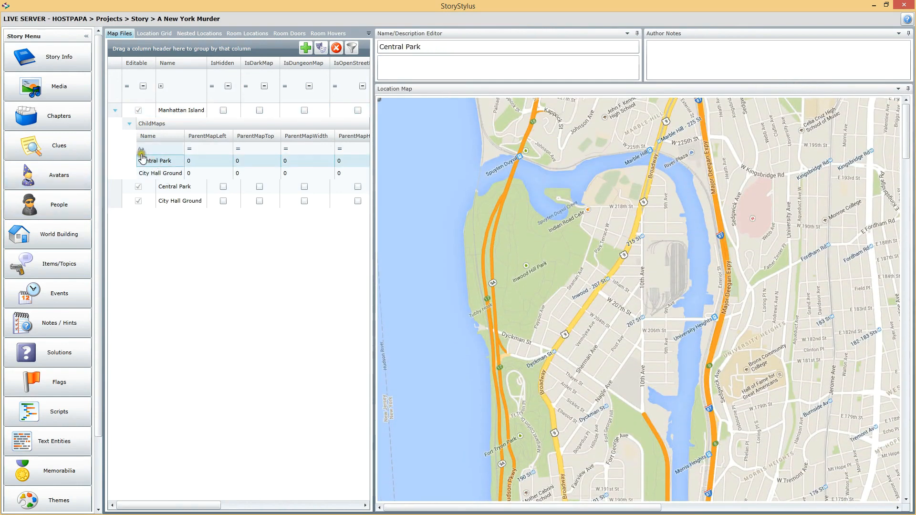
click(149, 161)
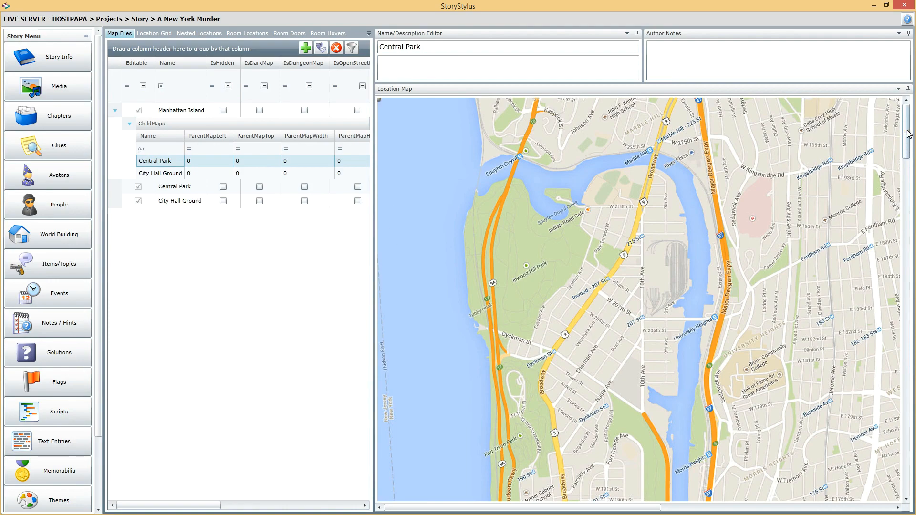
drag(909, 135, 913, 301)
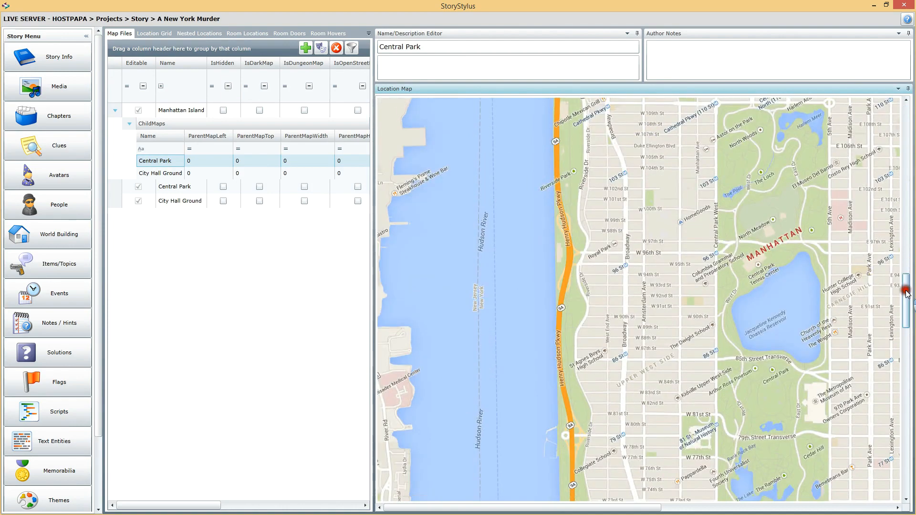
drag(906, 288, 903, 272)
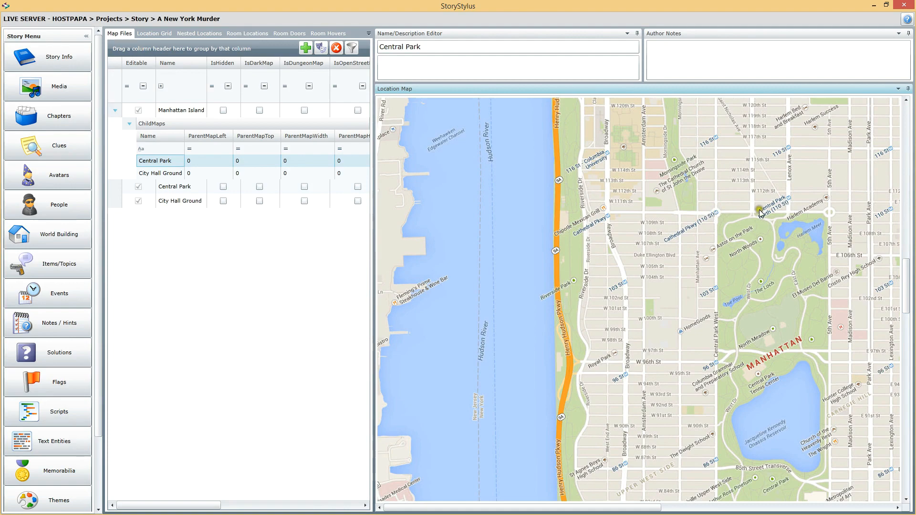
drag(907, 267, 908, 336)
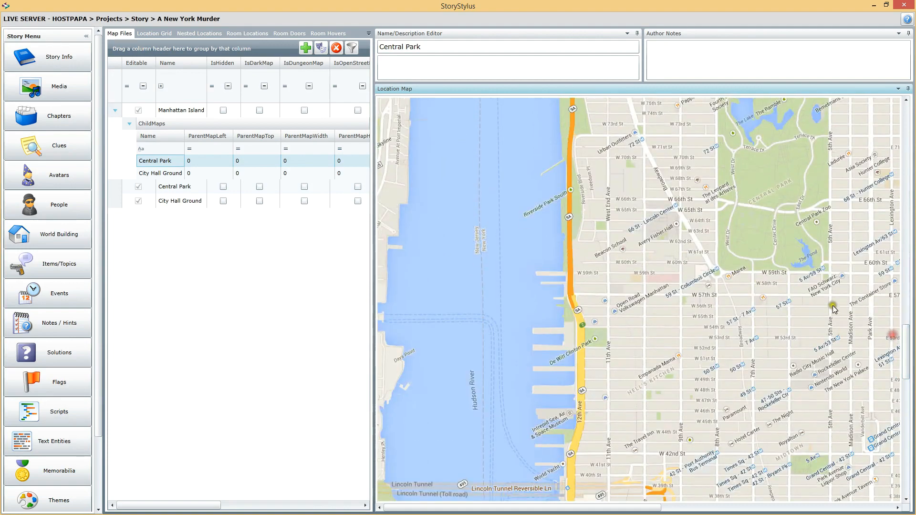
drag(907, 353, 913, 295)
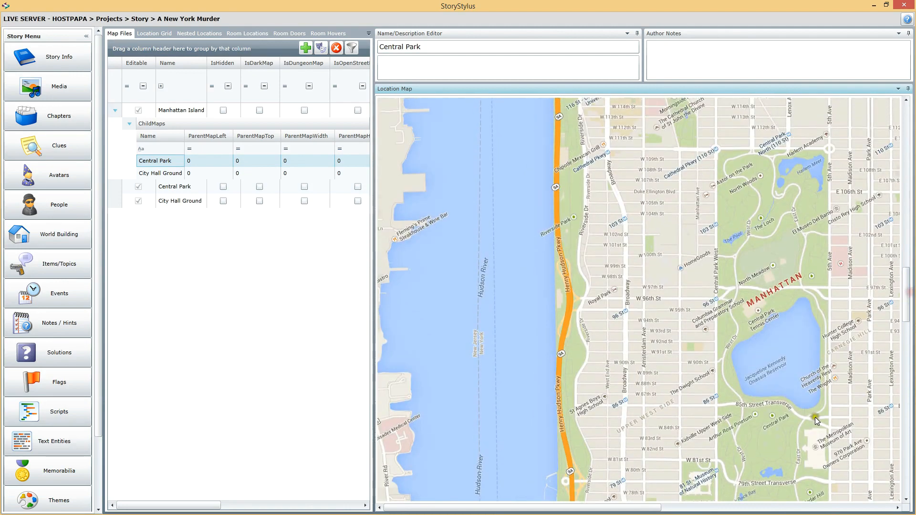
click(716, 149)
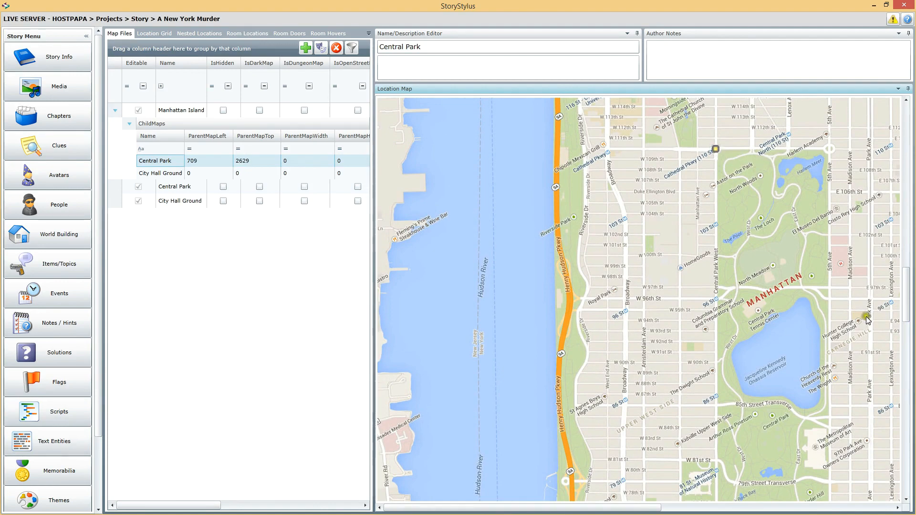
drag(907, 284, 912, 329)
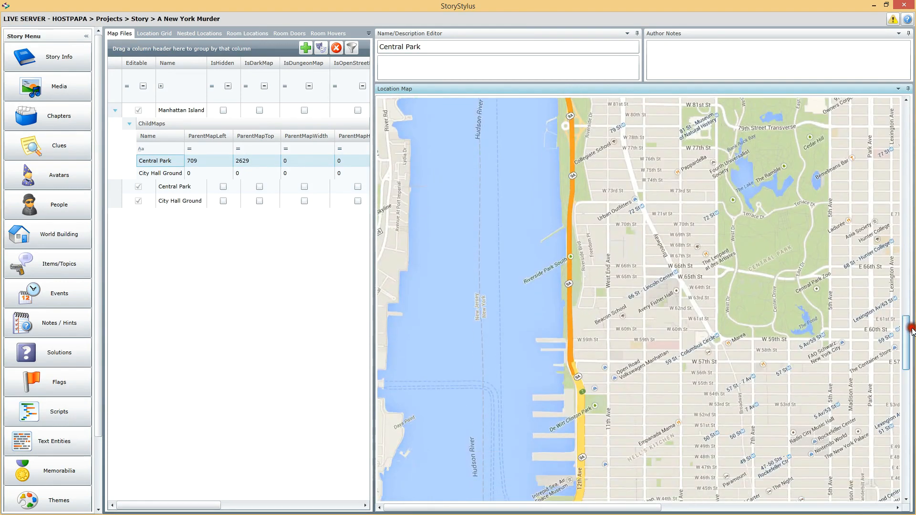
click(831, 342)
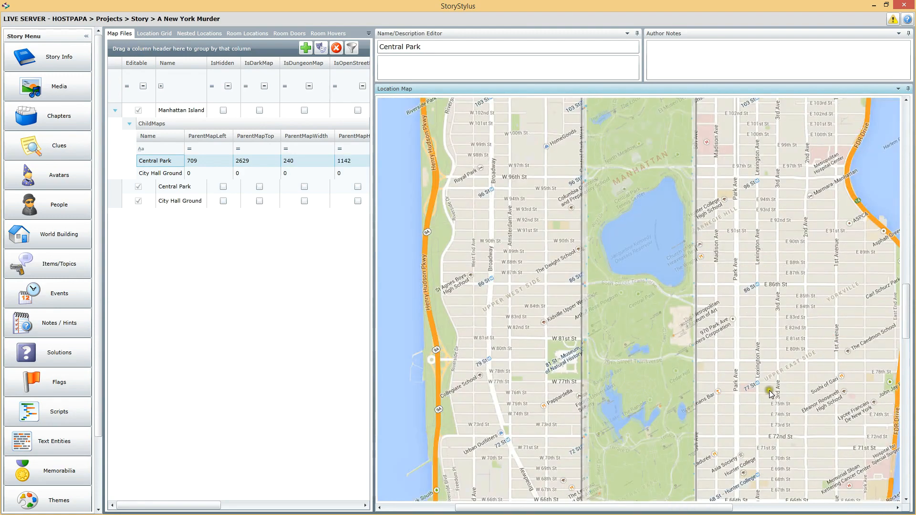
Check the Central Park overlay's corners against the Manhattan map and move its southeast corner to make the overlay 233 wide
drag(906, 305, 909, 268)
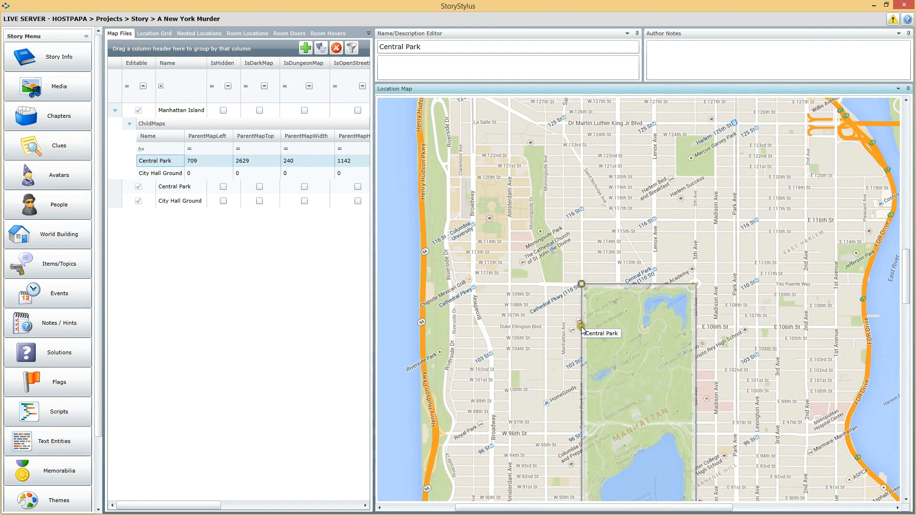
drag(908, 253, 909, 316)
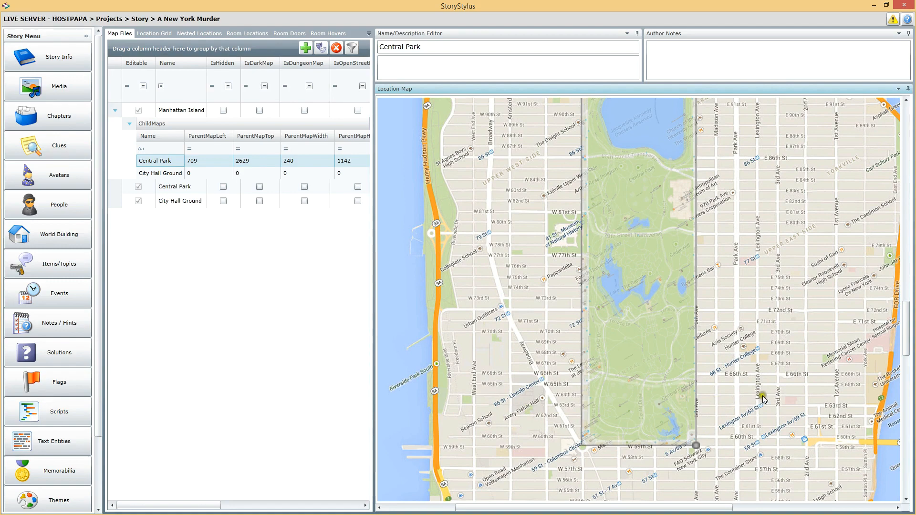
mouse_move(908, 324)
mouse_down()
mouse_move(898, 279)
mouse_move(900, 286)
mouse_up()
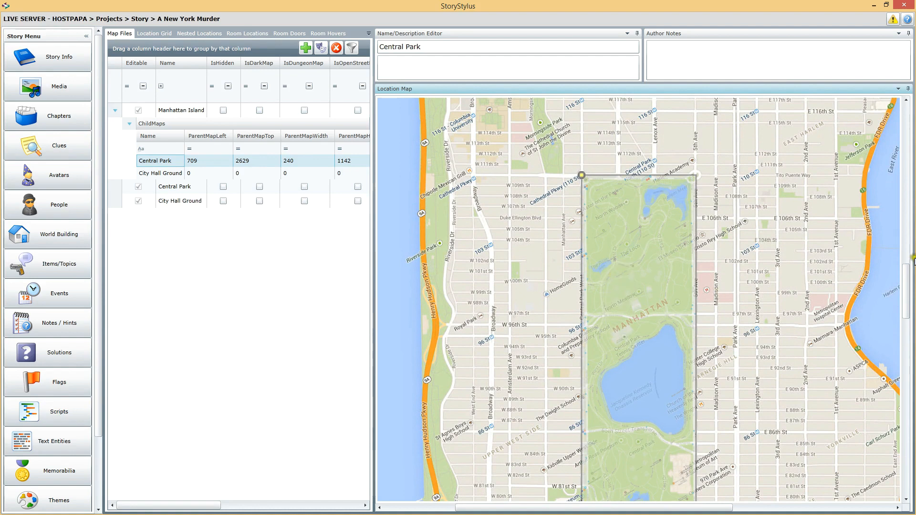
drag(905, 271, 913, 317)
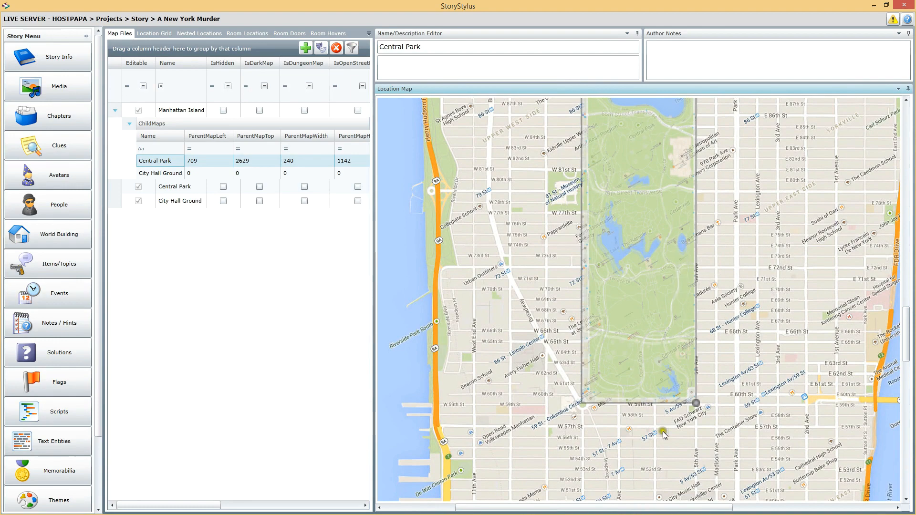
drag(712, 382, 740, 360)
drag(695, 409, 693, 403)
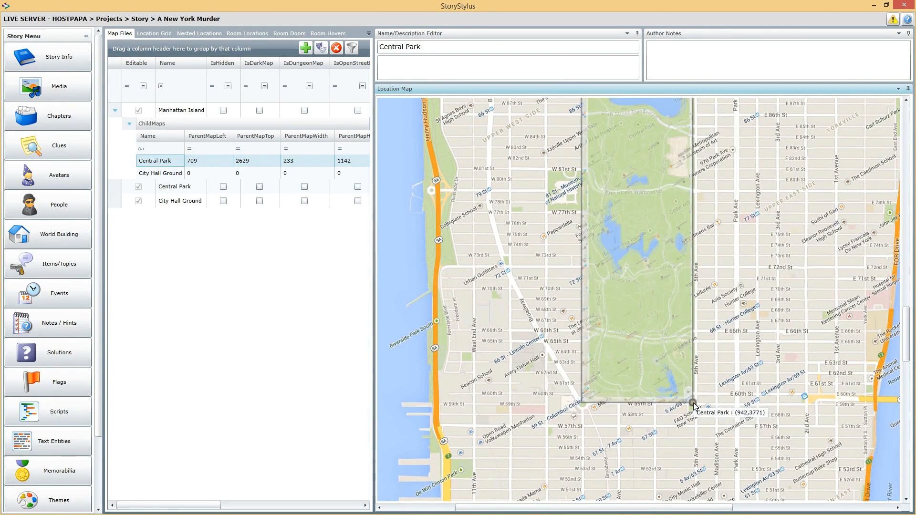
Adjust the southeast corner of the Central Park overlay until it is 244 wide and 1151 high, and check its northern edge against the map
drag(702, 409, 698, 410)
click(692, 410)
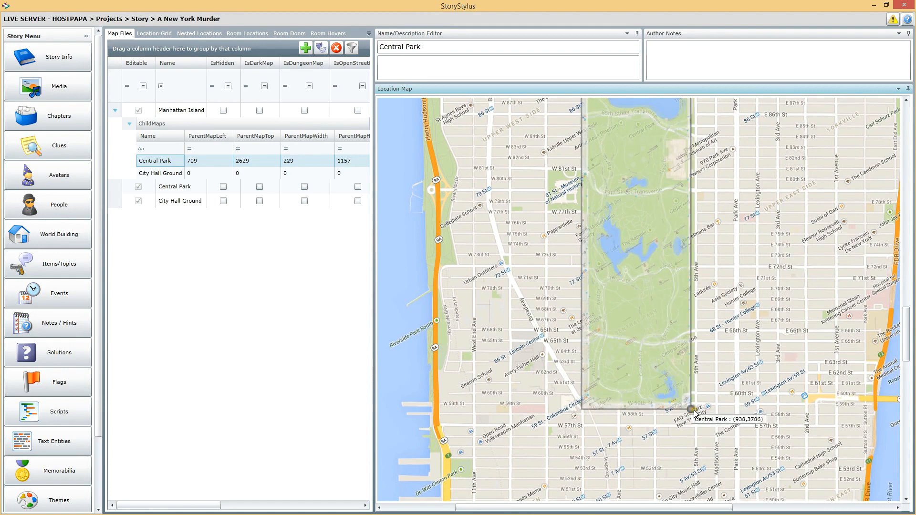
click(695, 407)
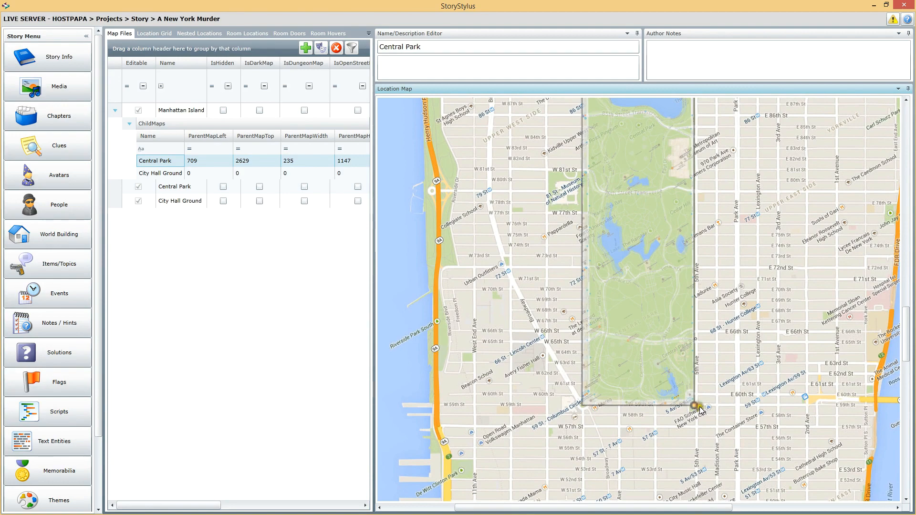
drag(700, 407, 706, 406)
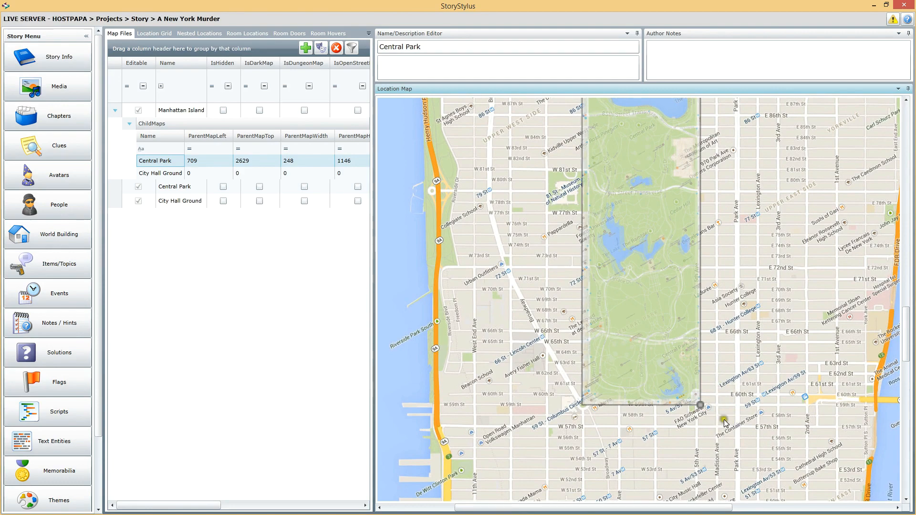
drag(699, 408, 705, 413)
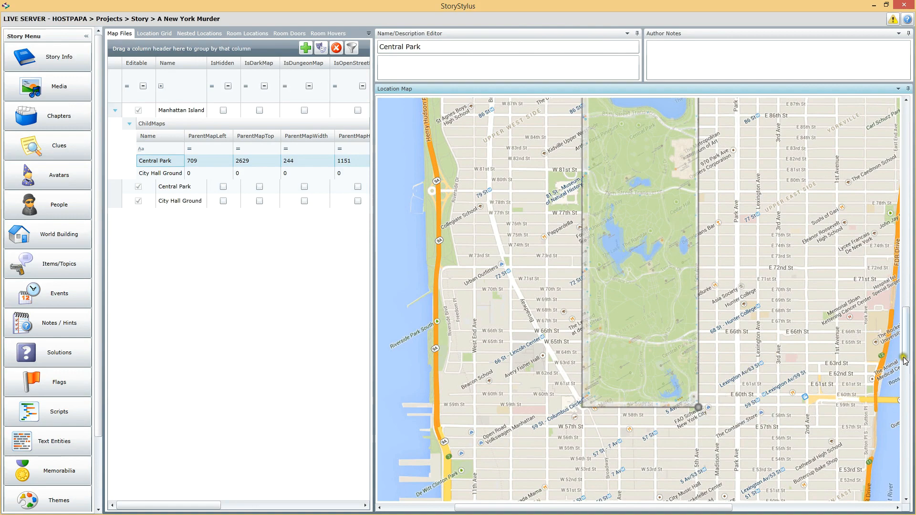
drag(902, 360, 899, 309)
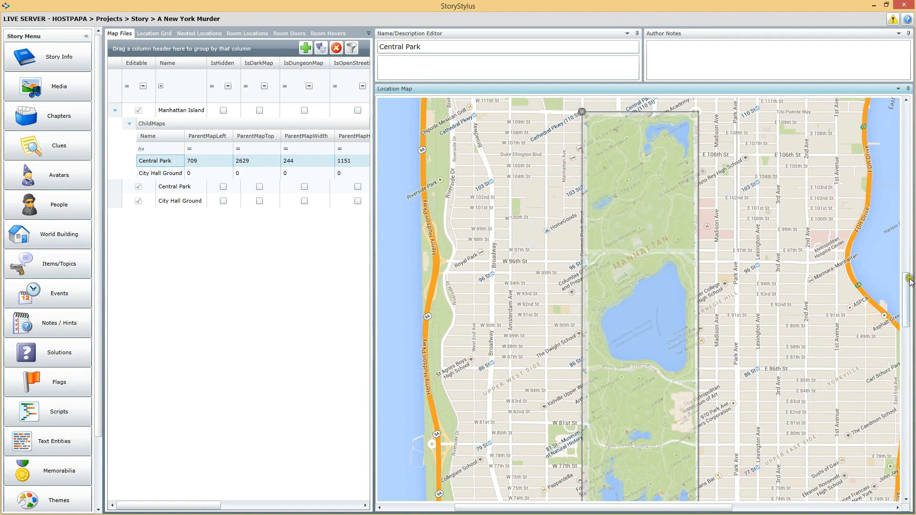
click(877, 290)
click(163, 175)
click(170, 170)
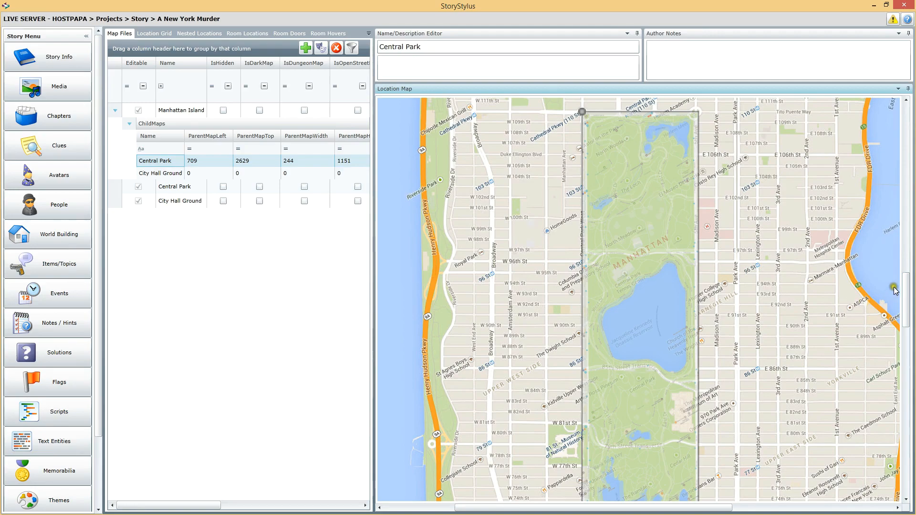
Try to rename Manhattan Island's City Hall Ground child map as City Hall Grounds
drag(906, 284, 894, 445)
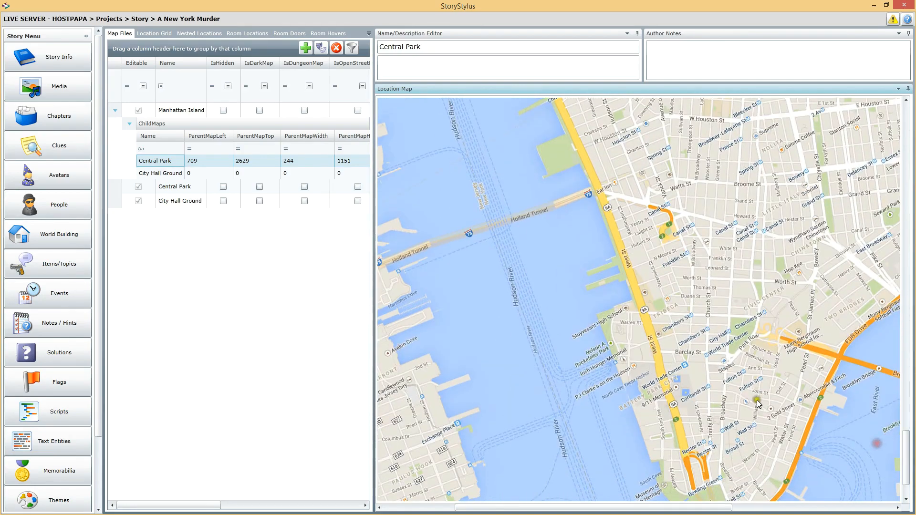
click(158, 174)
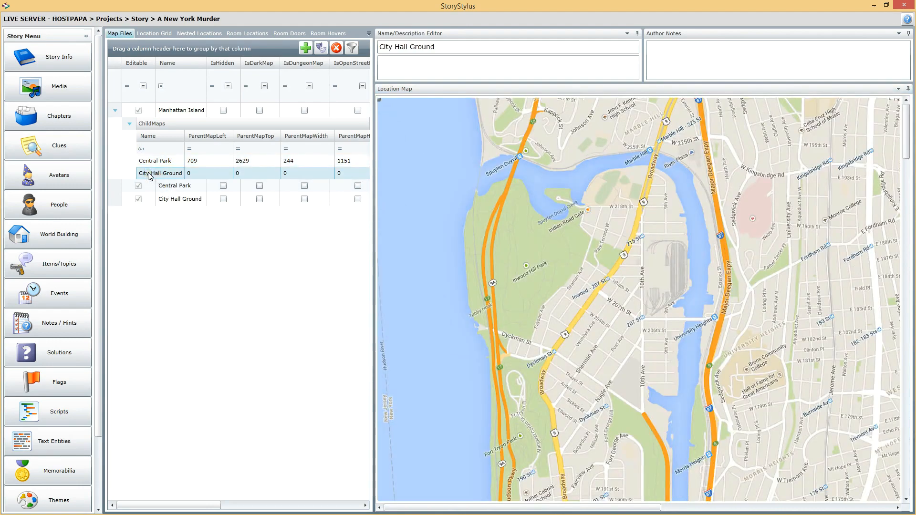
click(453, 46)
text(s)
click(452, 61)
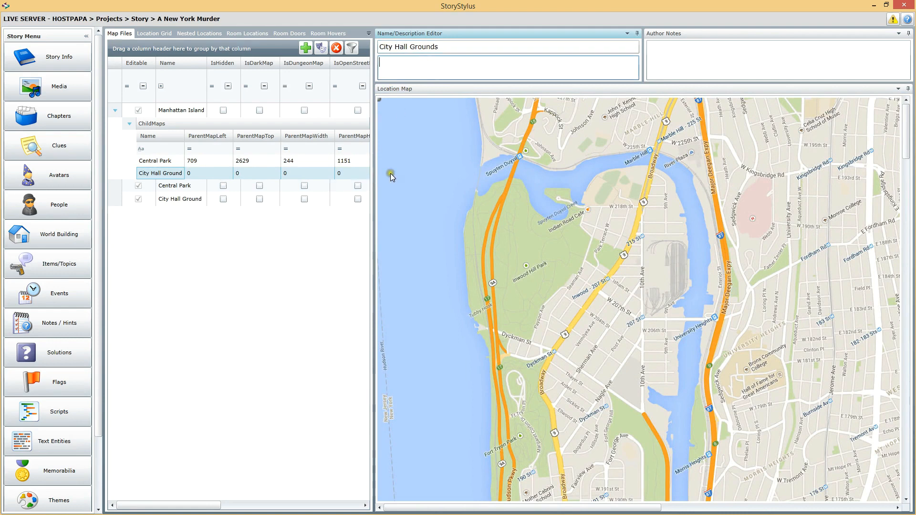
click(160, 173)
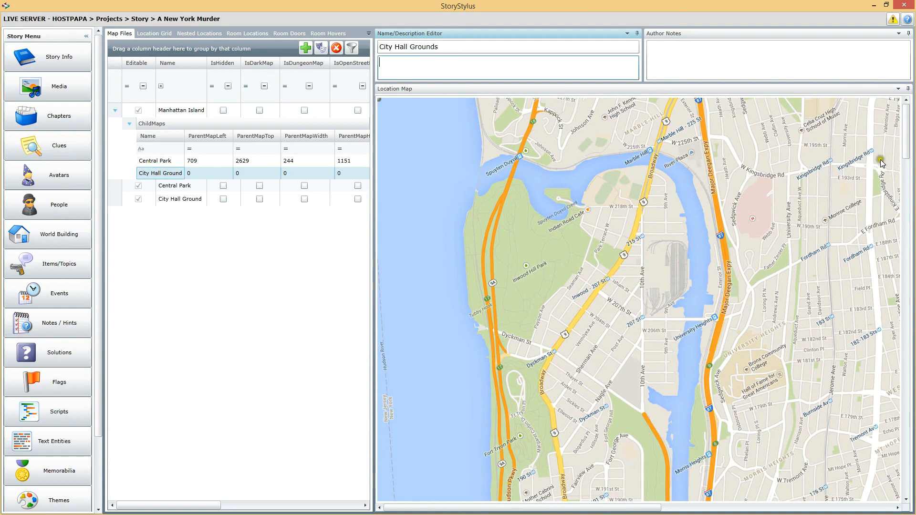
Place the City Hall Ground child map over City Hall Park in lower Manhattan, about 52 wide and 96 high
drag(905, 130, 914, 399)
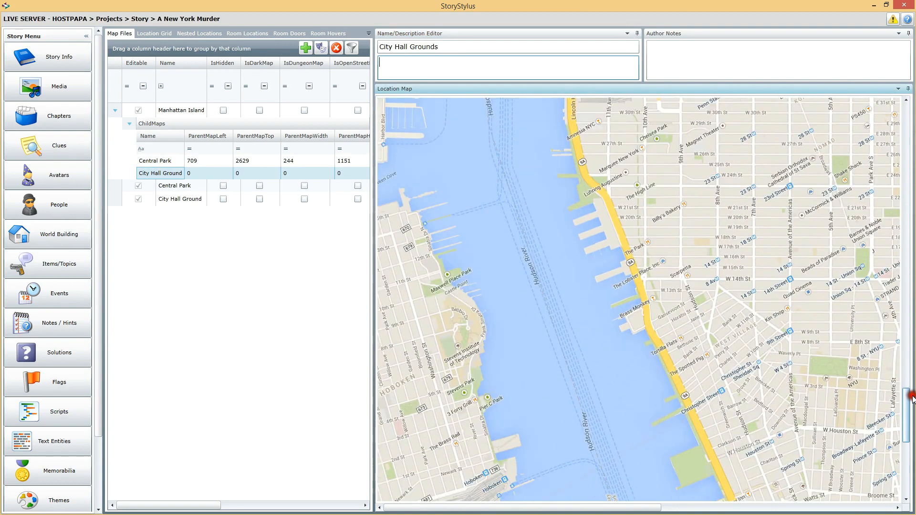
drag(575, 508, 667, 506)
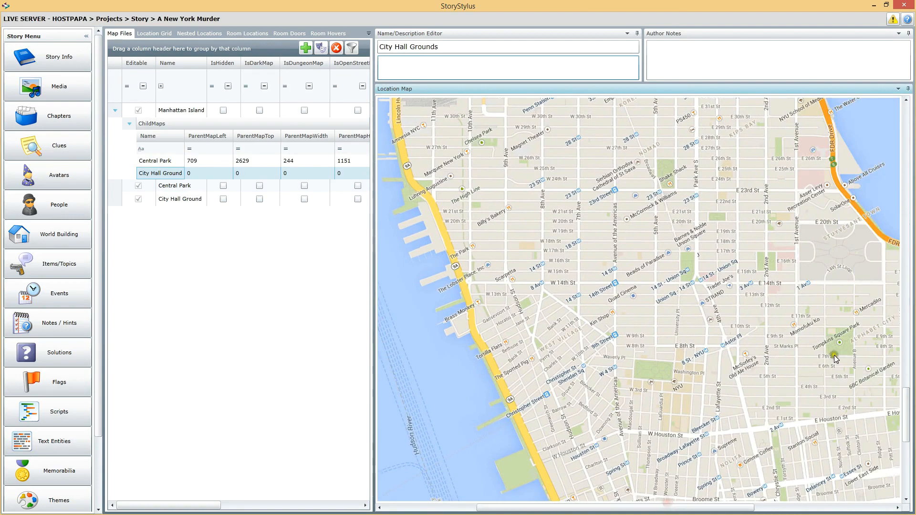
drag(913, 408, 911, 447)
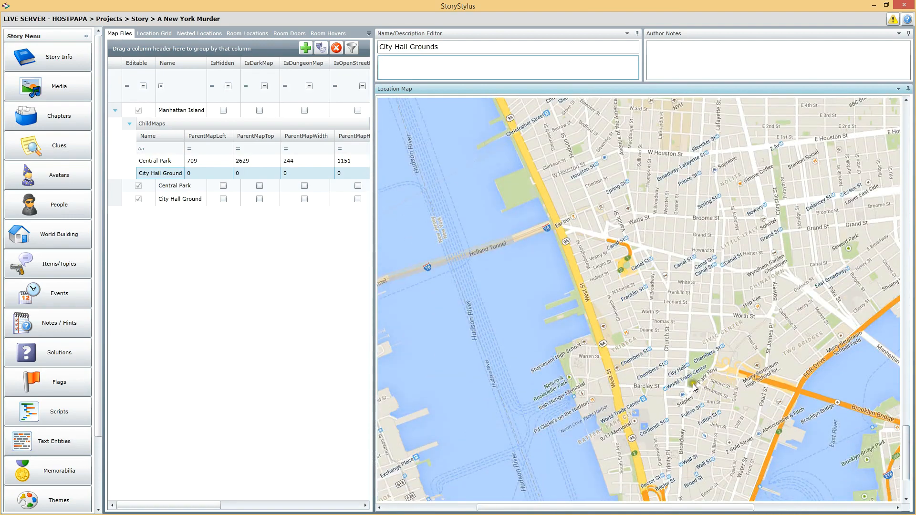
click(687, 351)
click(688, 352)
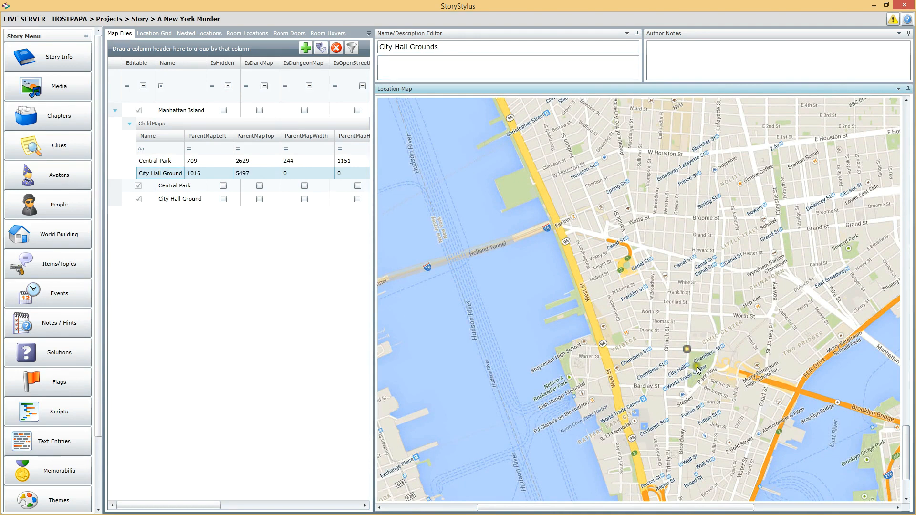
click(712, 396)
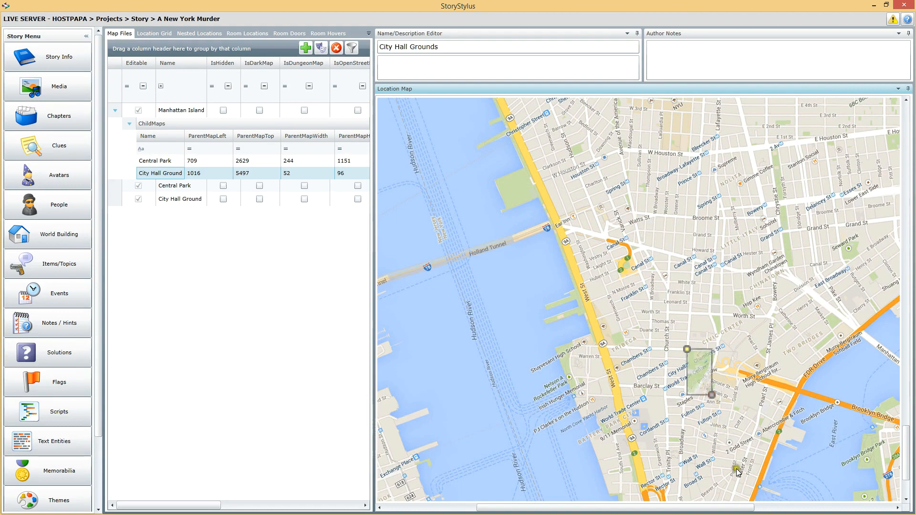
Compare the City Hall Ground overlay with its own map and adjust its southeast corner to make it 56 wide and 90 high
click(713, 396)
click(726, 407)
click(718, 401)
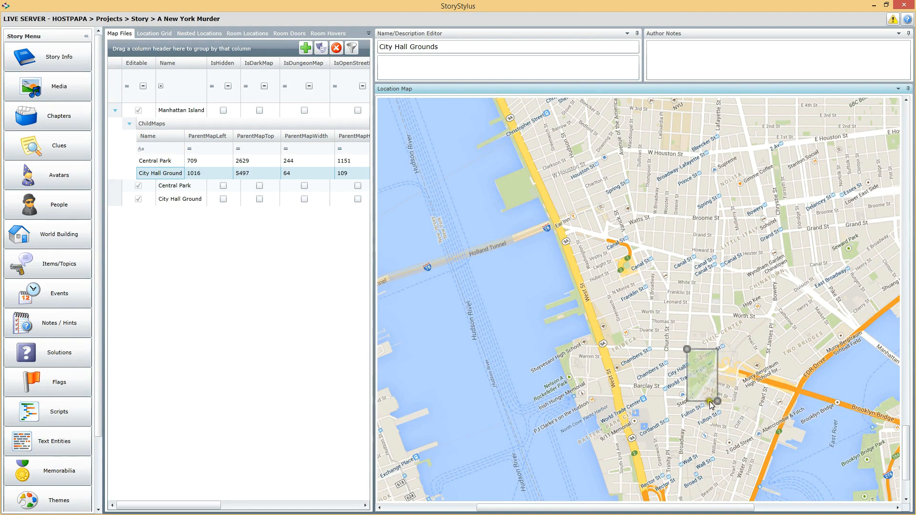
click(712, 397)
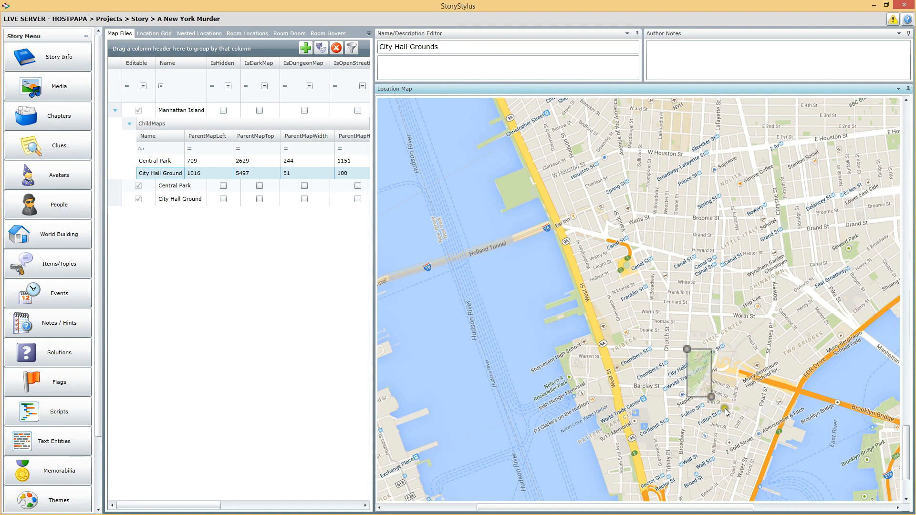
click(706, 395)
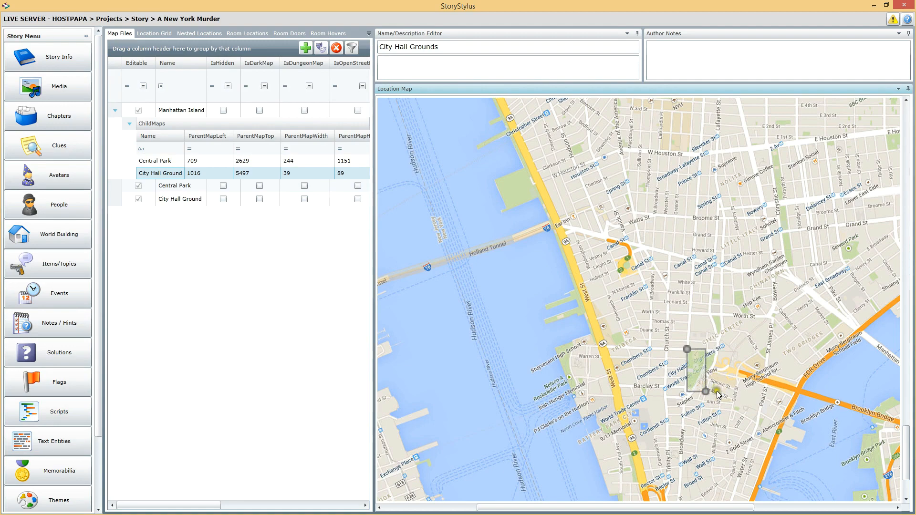
drag(713, 392, 719, 393)
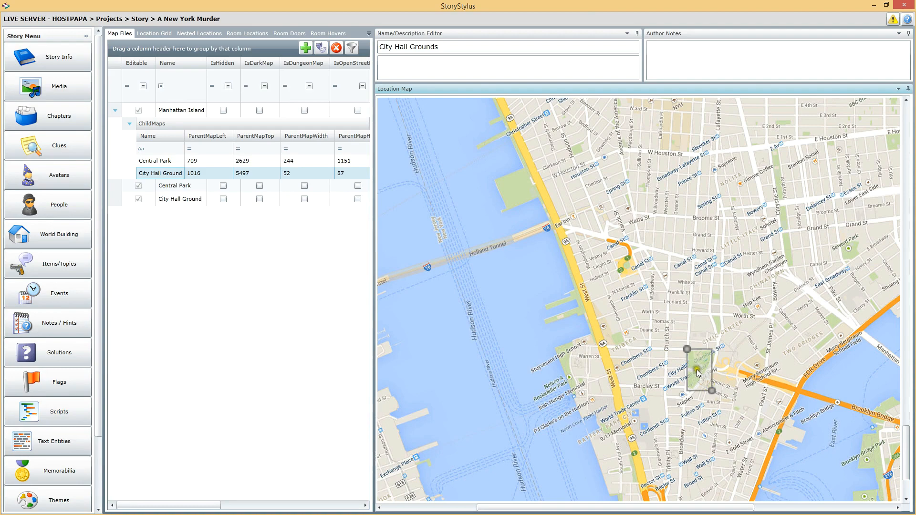
click(170, 199)
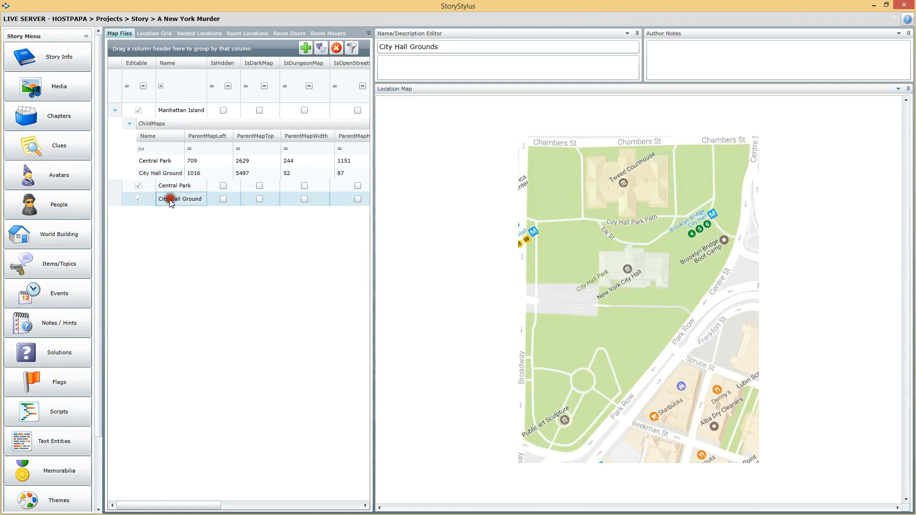
click(164, 172)
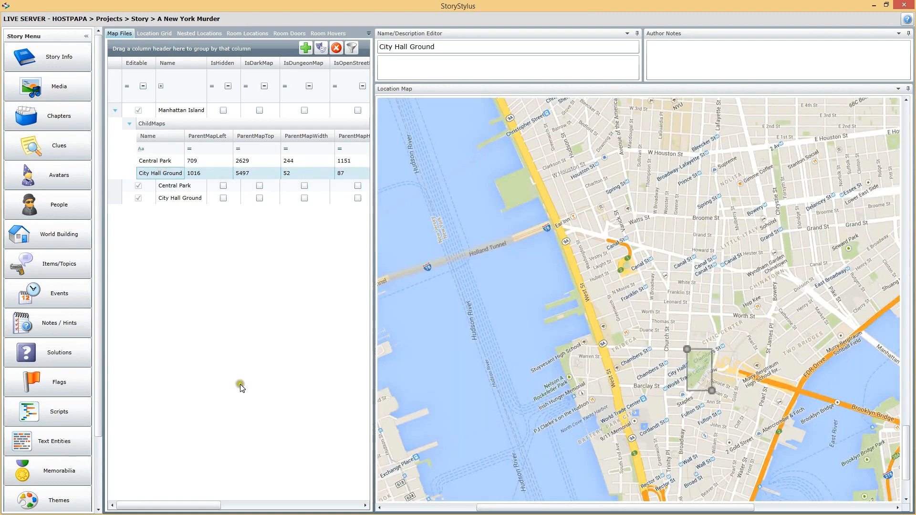
click(712, 391)
mouse_move(719, 393)
mouse_down()
mouse_move(724, 383)
mouse_move(714, 392)
mouse_up()
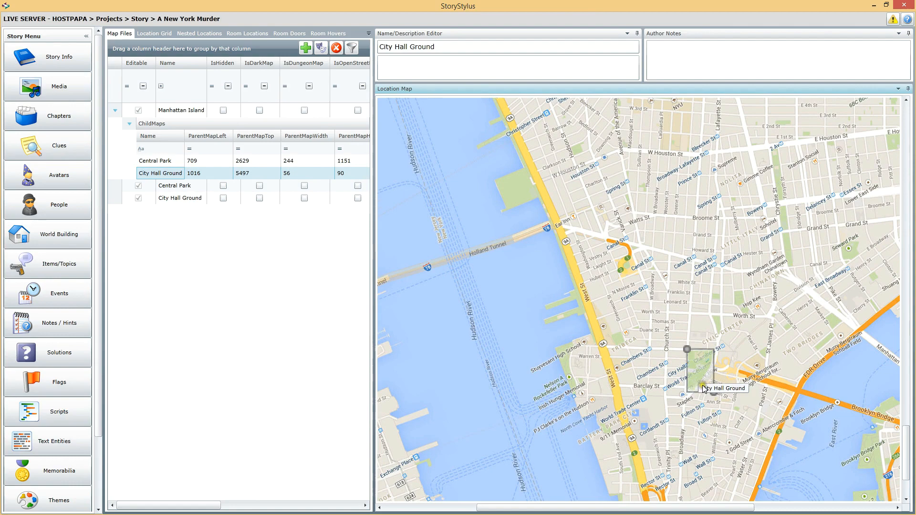
Review the placement of the Central Park and City Hall Ground overlays on the Manhattan Island map
click(303, 163)
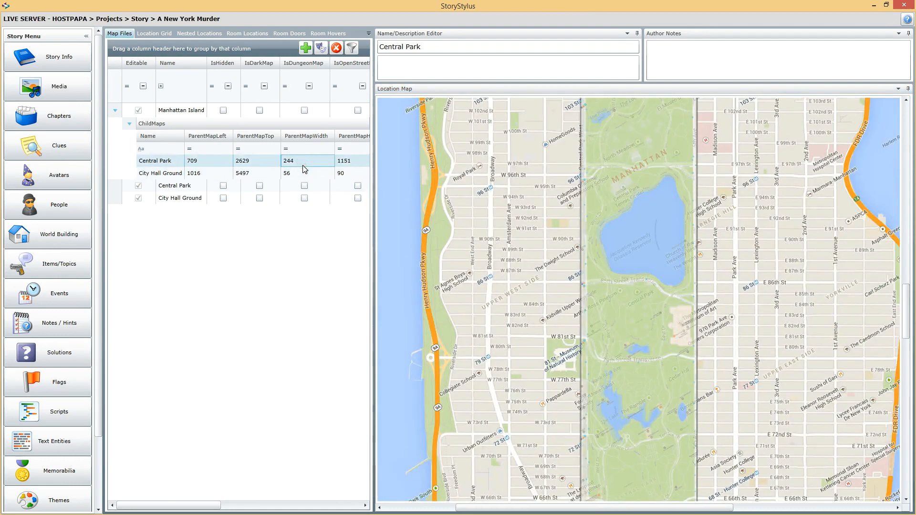
click(300, 174)
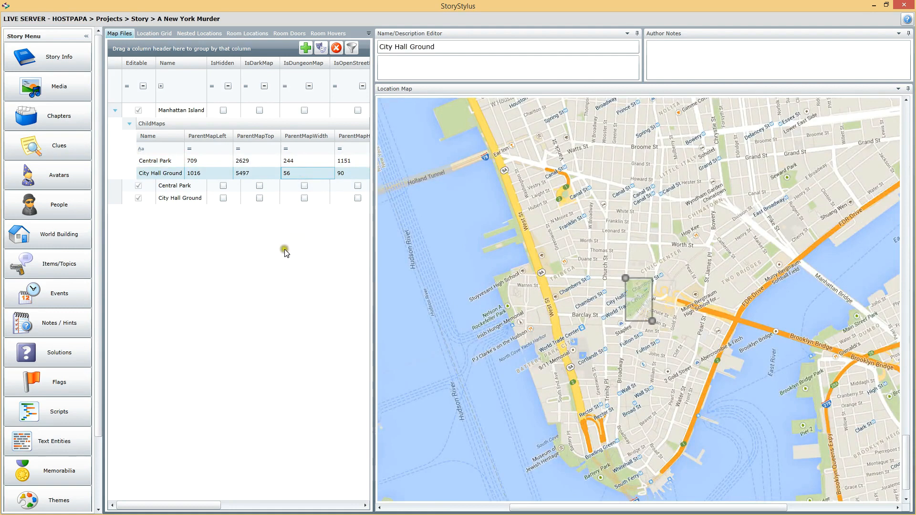
click(206, 115)
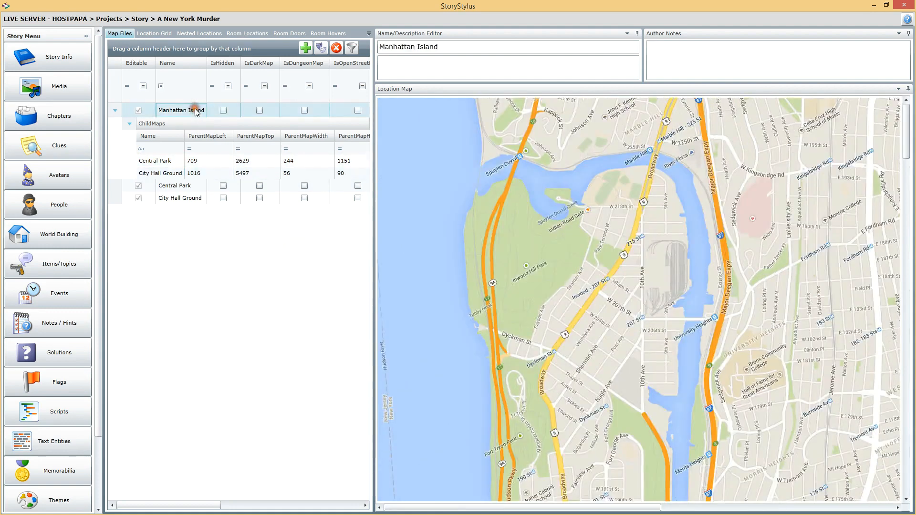
Display the Central Park and City Hall Ground maps in turn and start adding a new location in the Location Grid
click(186, 188)
click(184, 197)
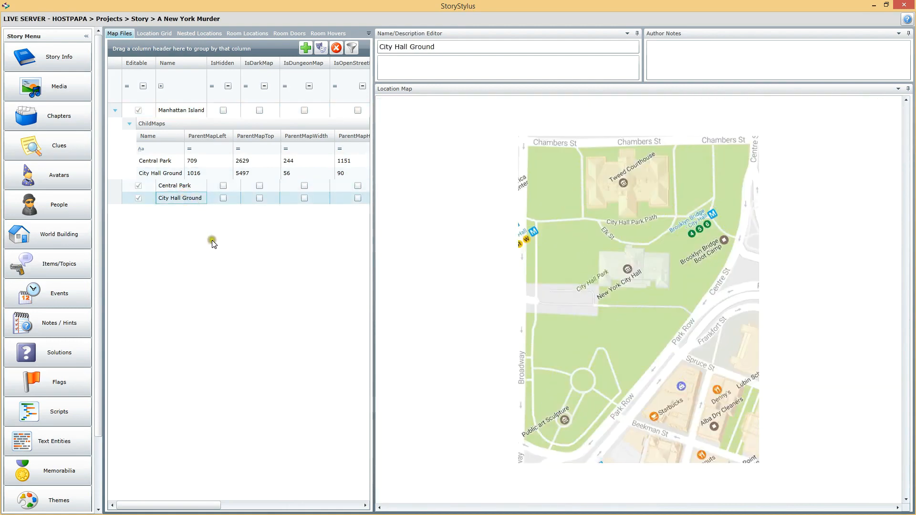
click(150, 34)
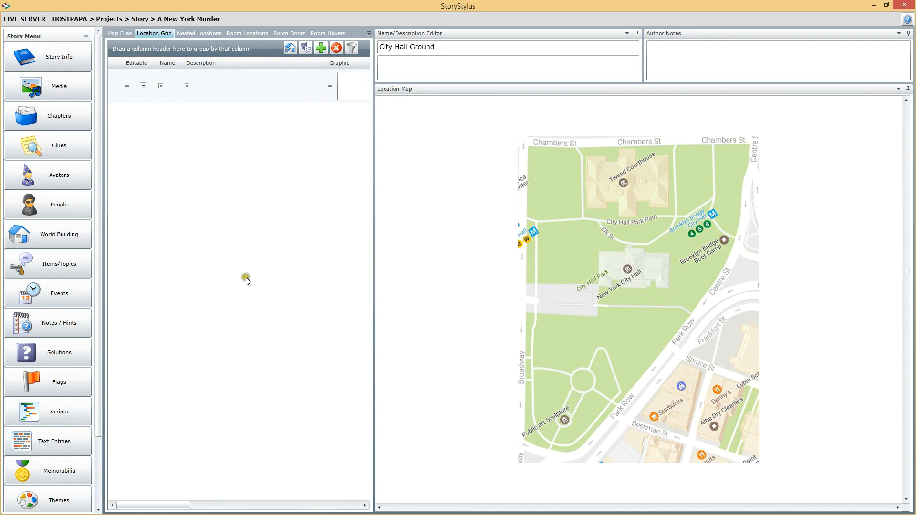
click(321, 48)
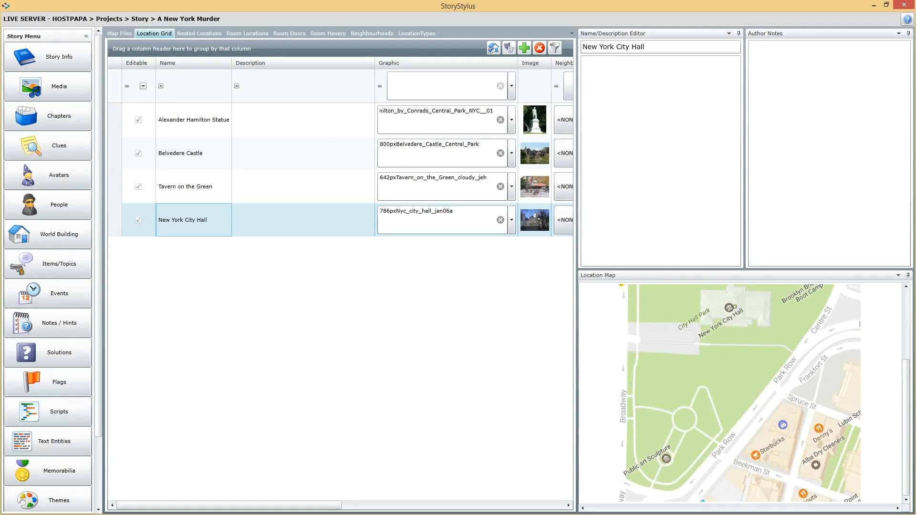
With New York City Hall selected, start another new location and name it Tweed Courthouse
click(192, 192)
click(190, 220)
click(524, 49)
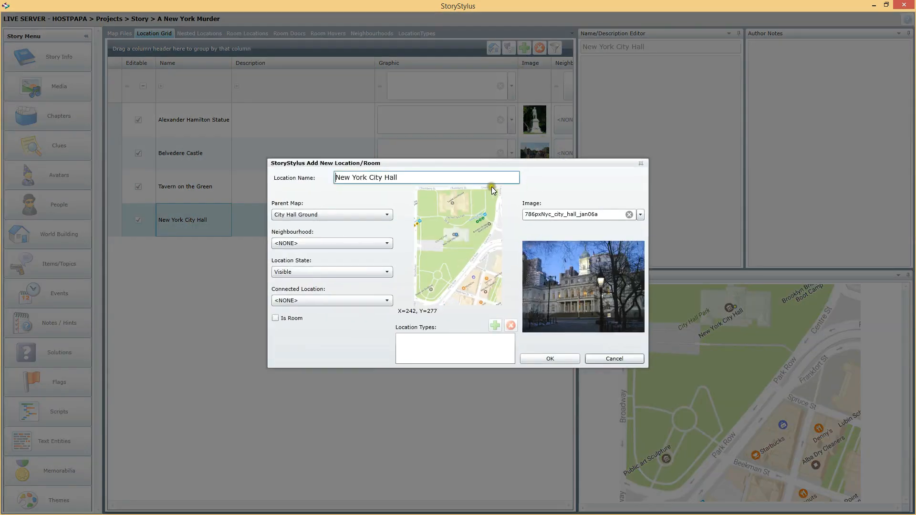
drag(420, 181, 298, 179)
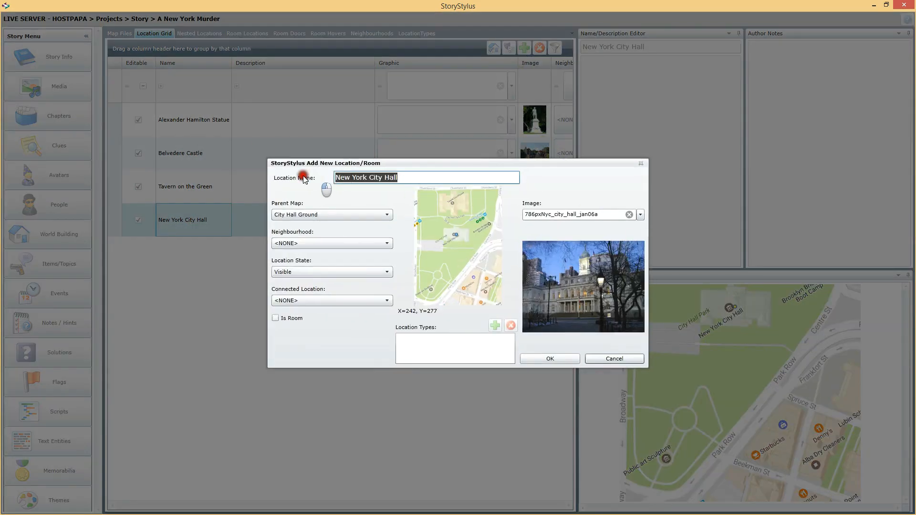
text(T)
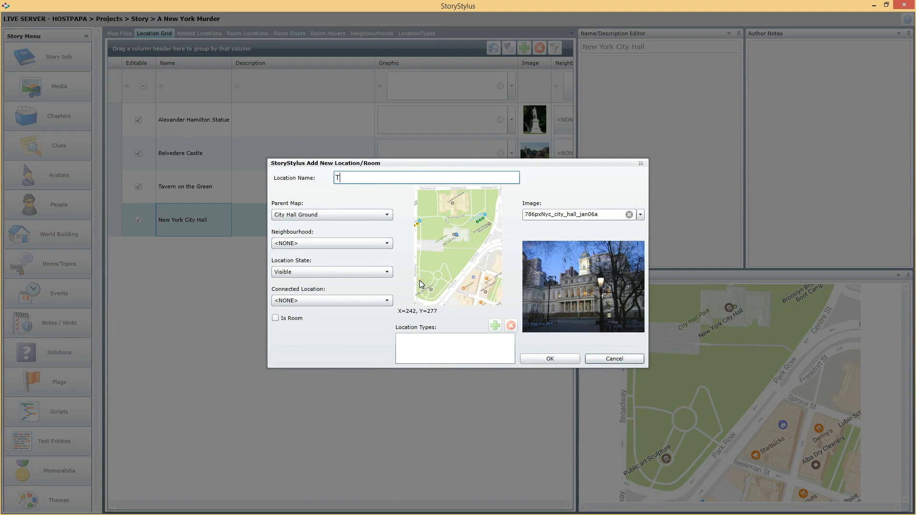
text(weed Court)
click(387, 179)
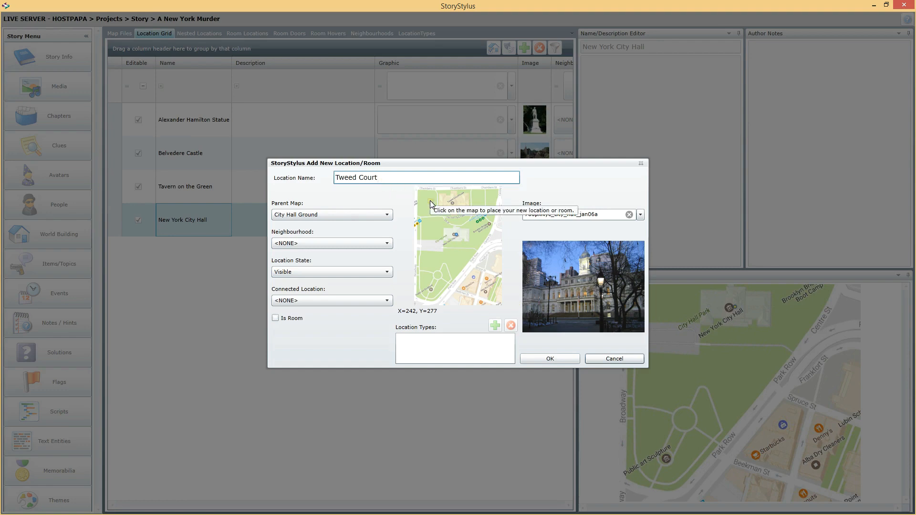
text(house)
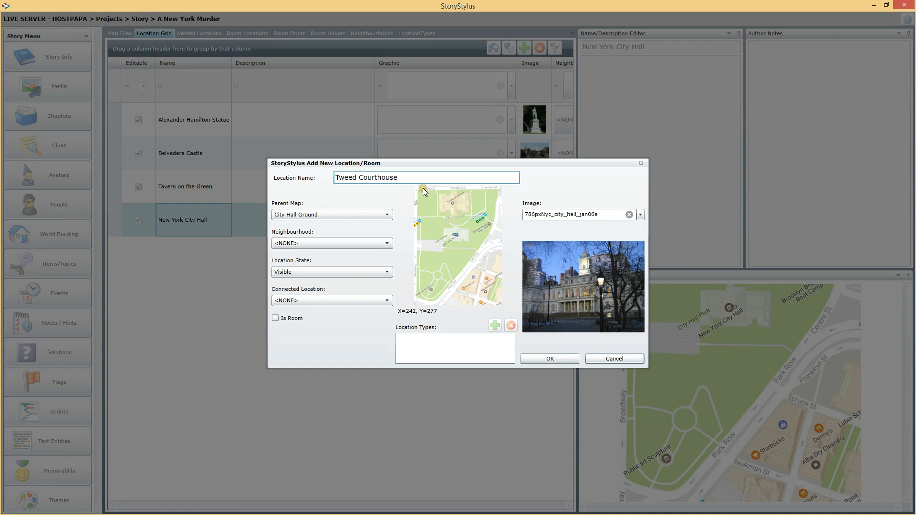
Place Tweed Courthouse at X=217, Y=96 on the City Hall Ground map, assign the Tweed_Courthouse_Facade__New_York_City image and add the location
click(451, 202)
click(640, 215)
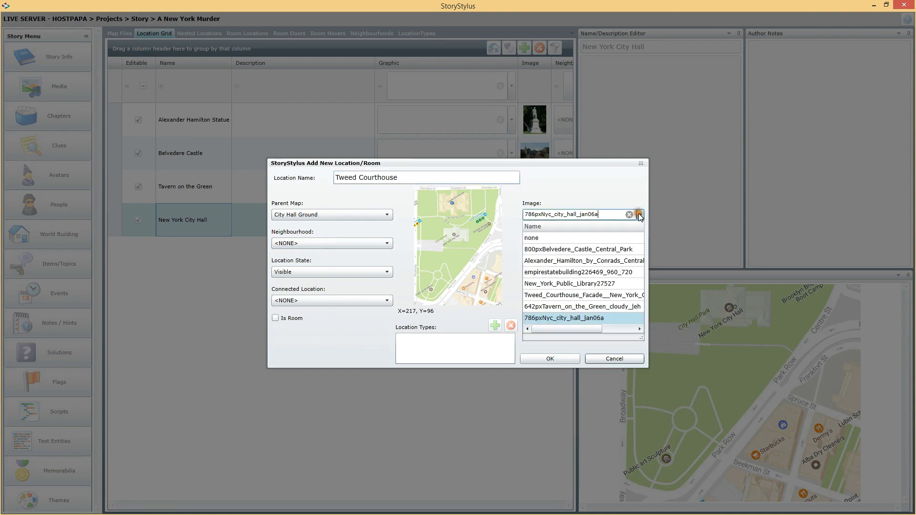
click(584, 296)
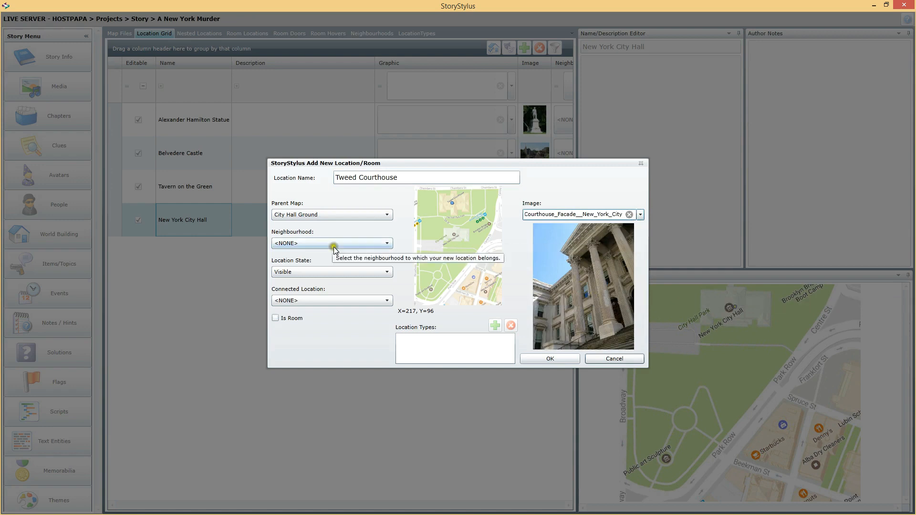
click(554, 361)
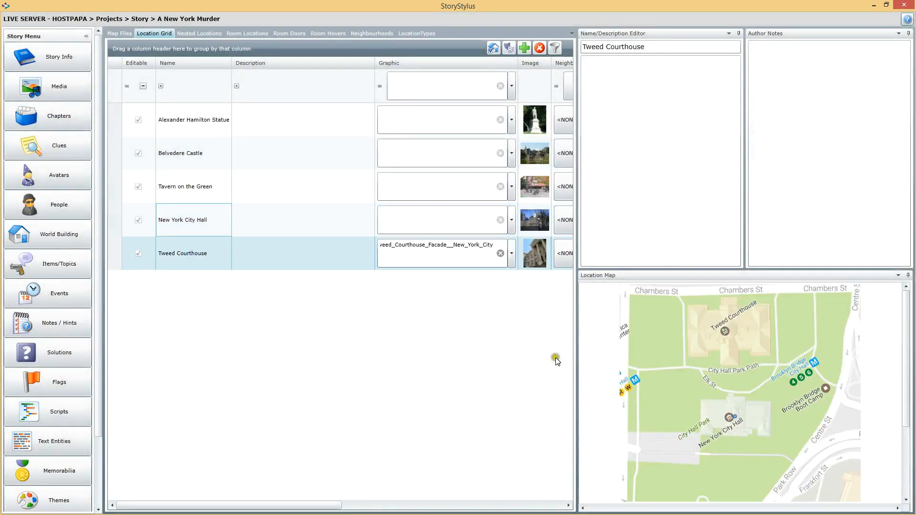
Check the map positions of Tweed Courthouse, New York City Hall, Tavern on the Green, Belvedere Castle and Alexander Hamilton Statue
click(728, 331)
click(203, 221)
click(204, 249)
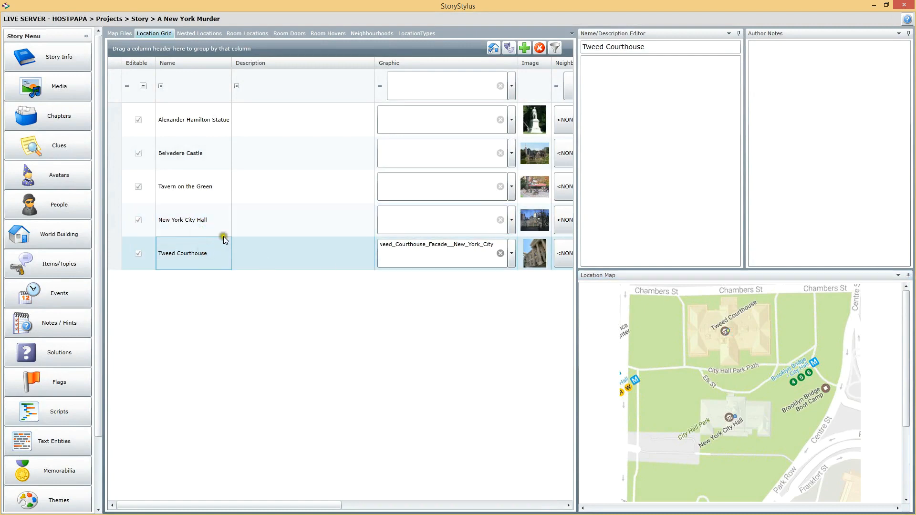
click(198, 188)
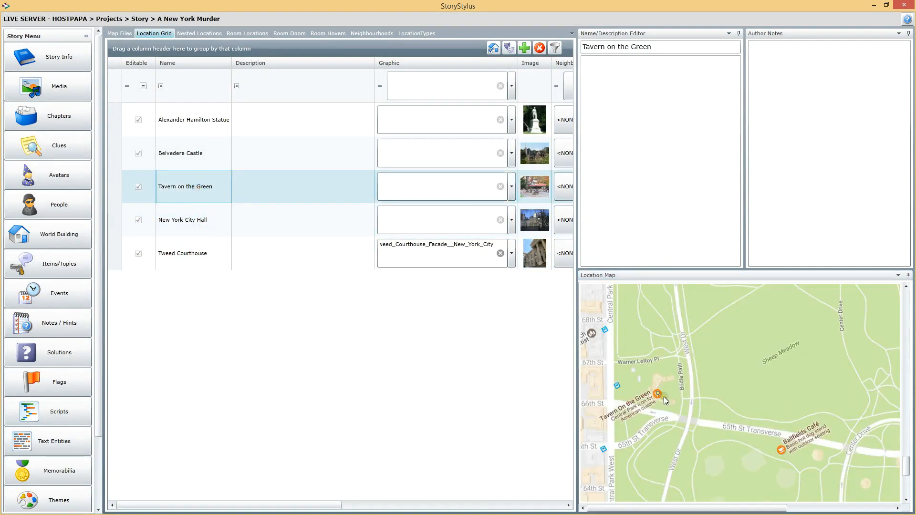
click(176, 155)
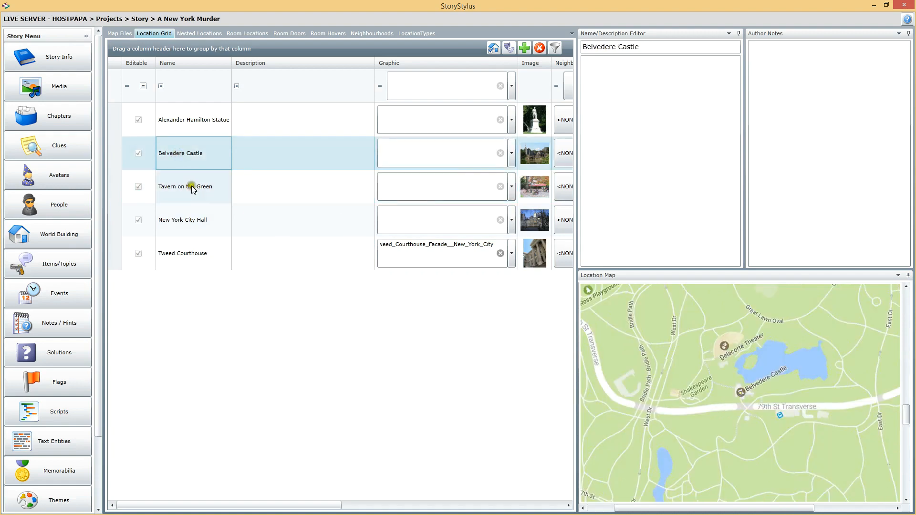
click(199, 122)
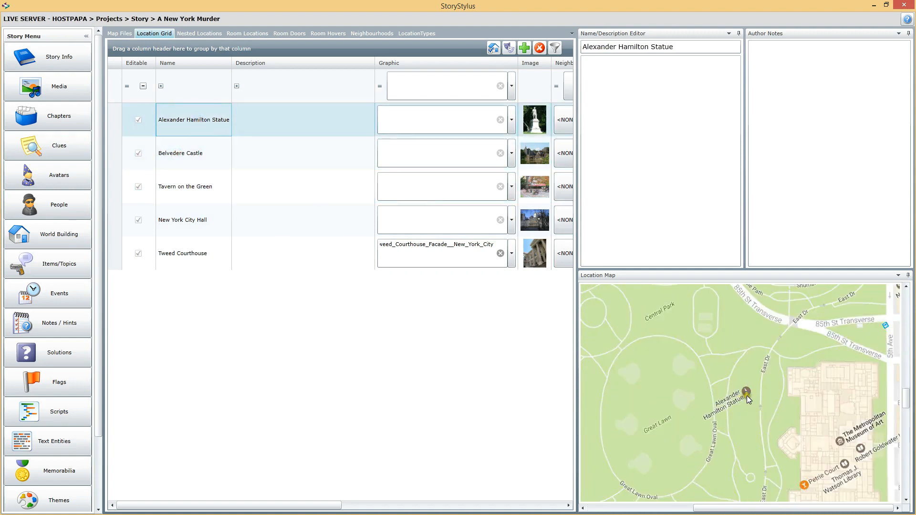
click(203, 243)
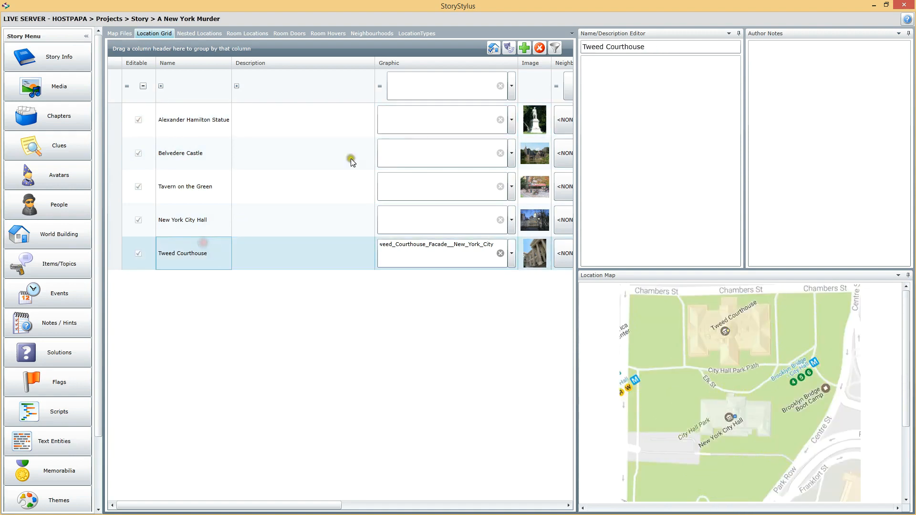
Start a new location on the Manhattan Island parent map and name it New York Public Library
click(527, 47)
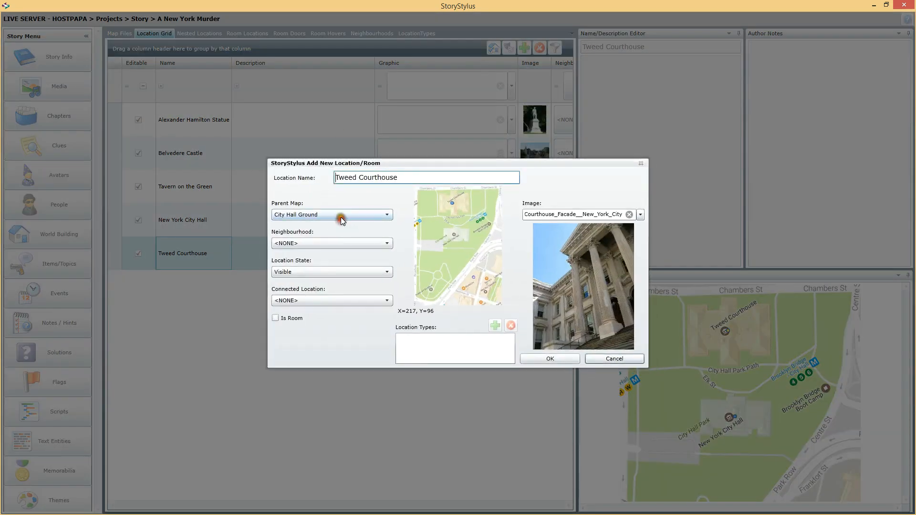
click(340, 215)
click(309, 247)
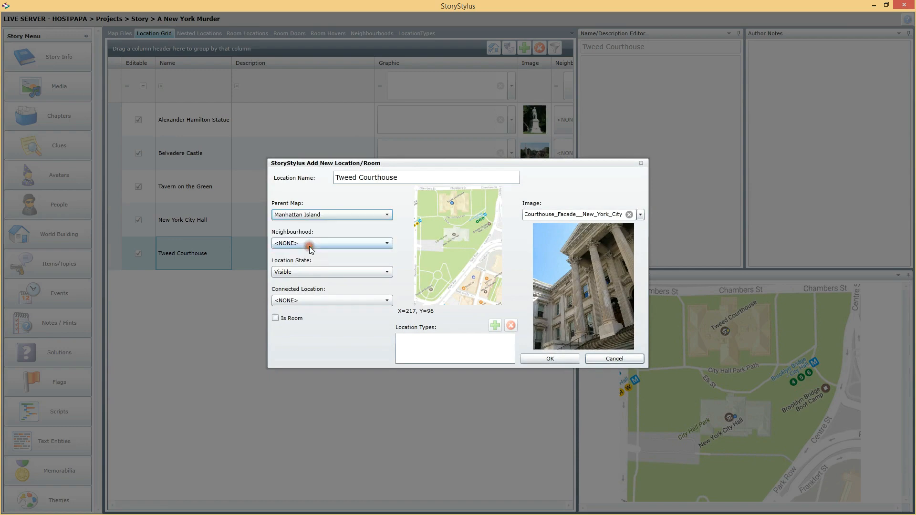
drag(415, 177, 335, 178)
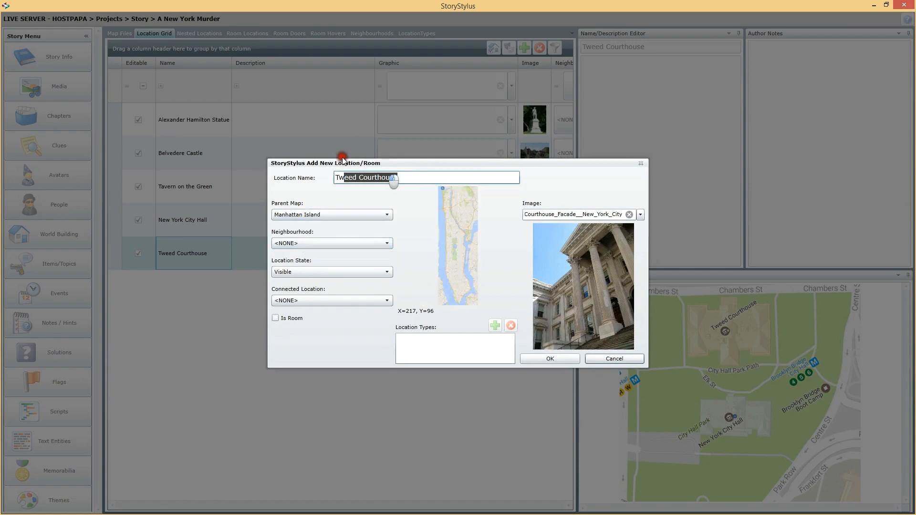
text(New York Public Library)
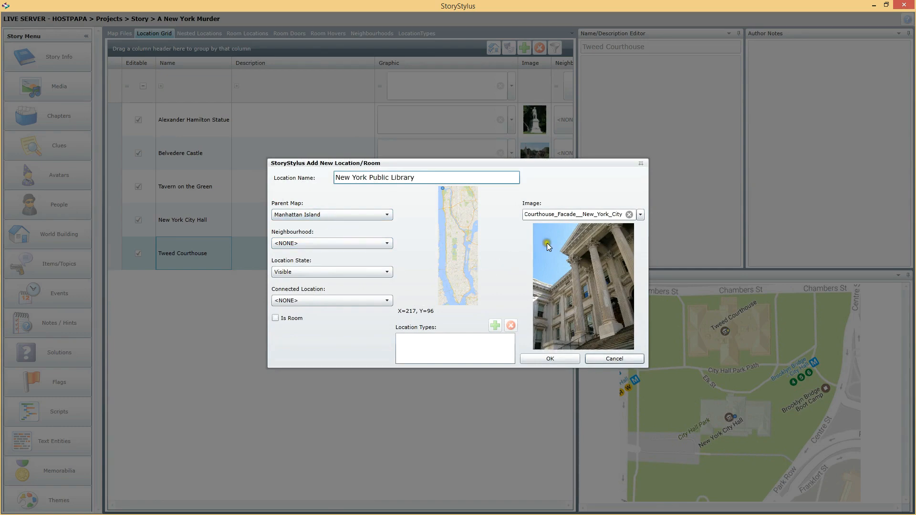
Place the library at X=909, Y=4111, assign the New_York_Public_Library27527 image and add the location
click(457, 267)
click(640, 215)
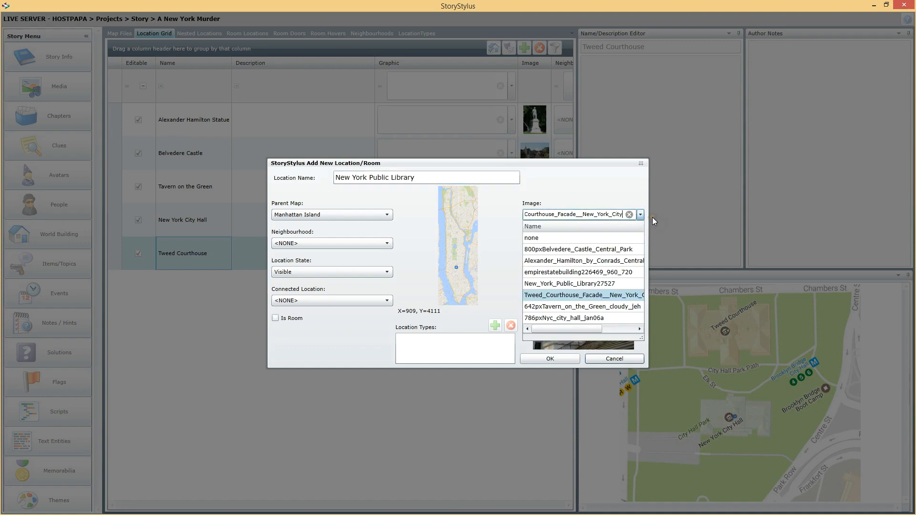
click(588, 283)
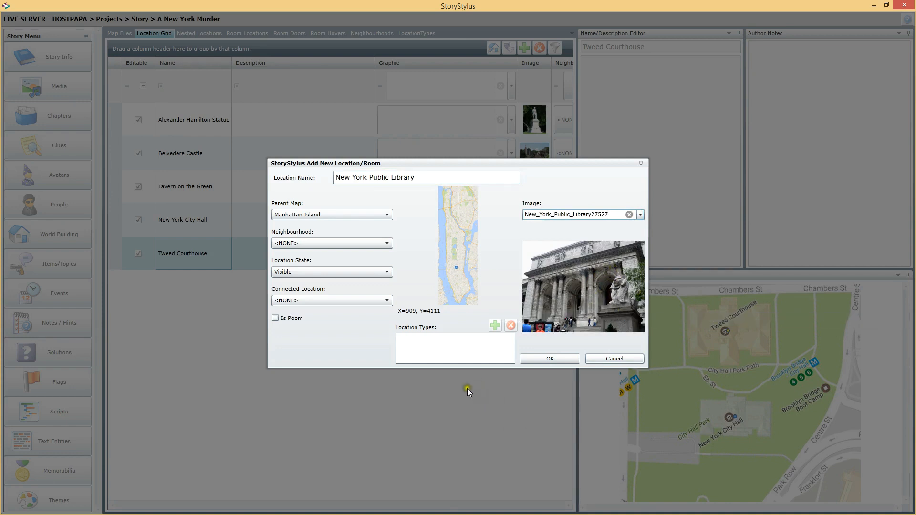
click(554, 358)
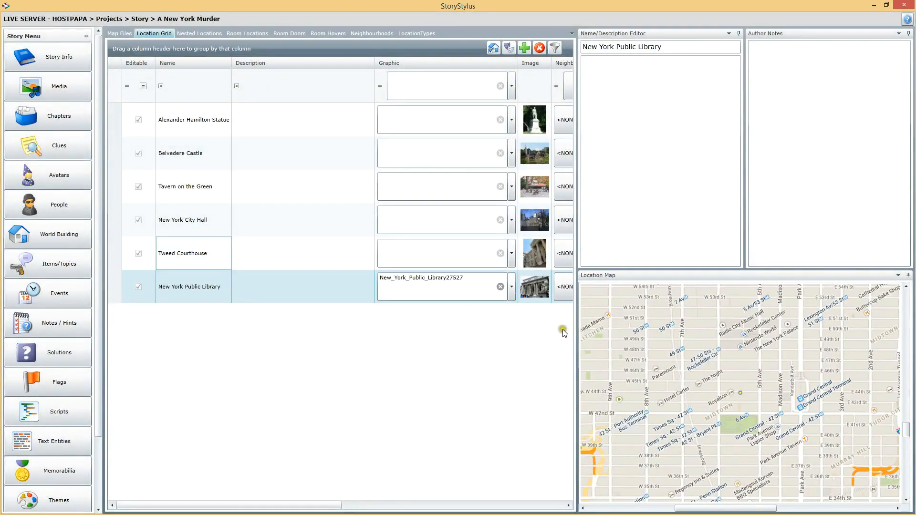
Reposition the New York Public Library marker at the eastern edge of the Midtown park near 5th Ave and reselect the location to check it
click(755, 424)
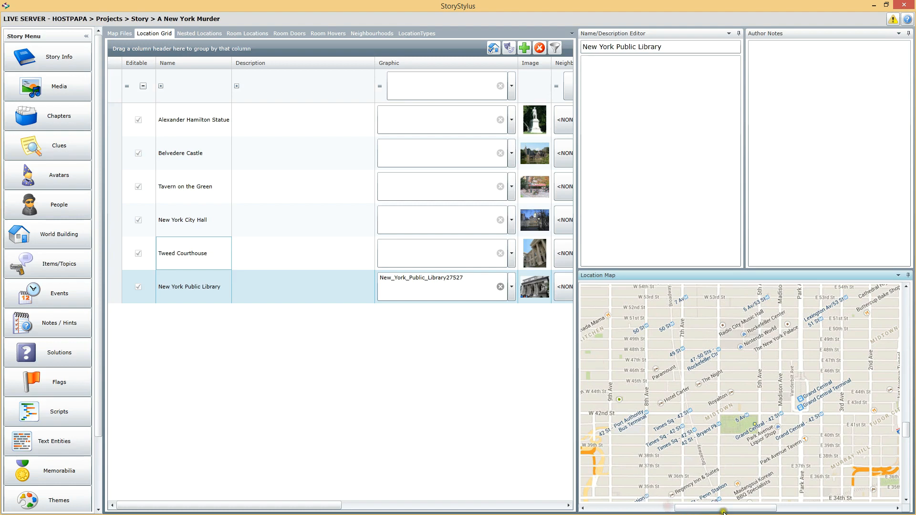
drag(743, 507, 748, 508)
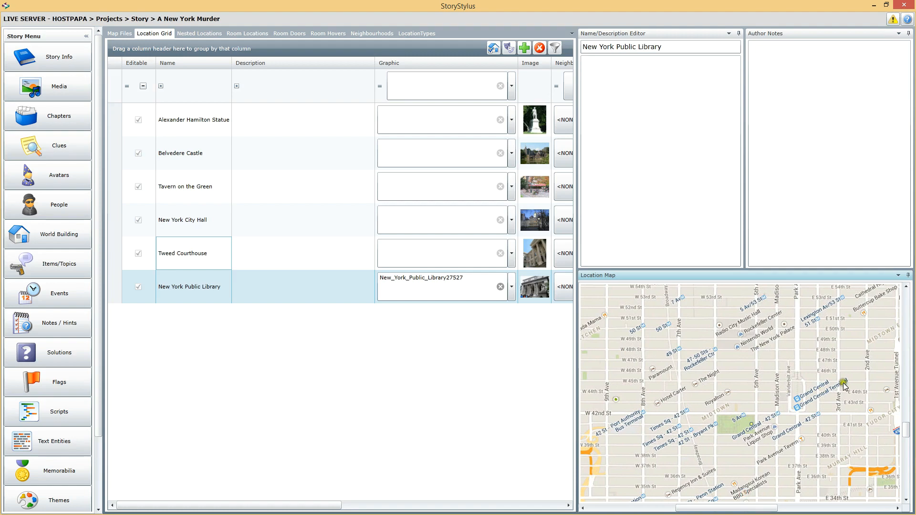
click(907, 420)
drag(906, 432, 908, 426)
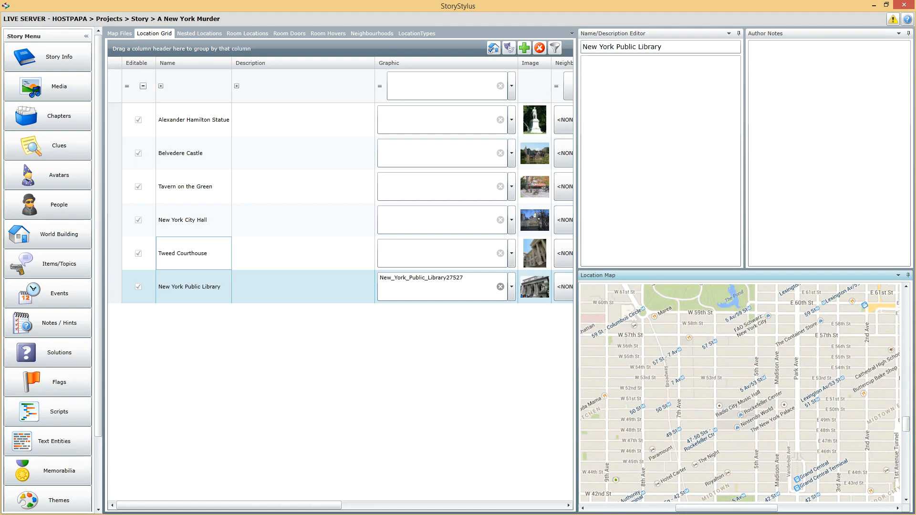
click(191, 253)
click(202, 282)
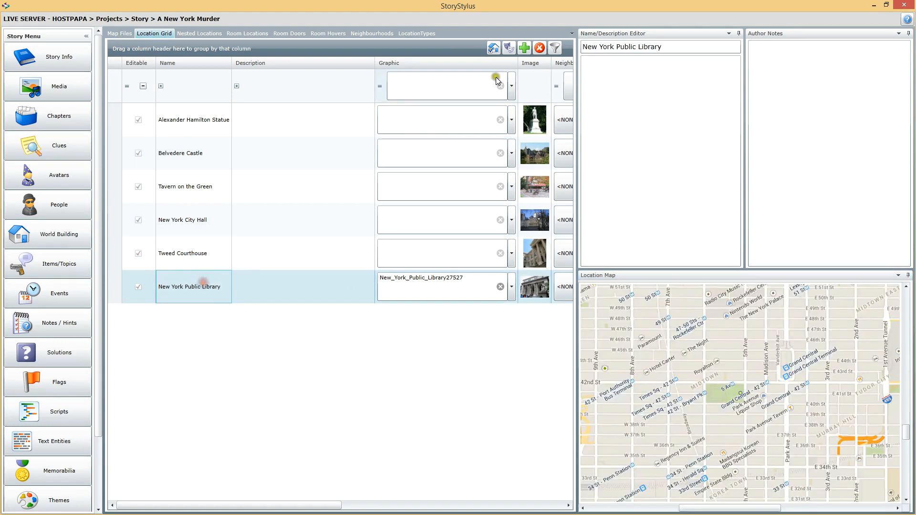
Add an Empire State Building location on Manhattan Island with the empirestatebuilding226469_960_720 image and mark its place on the map
click(525, 48)
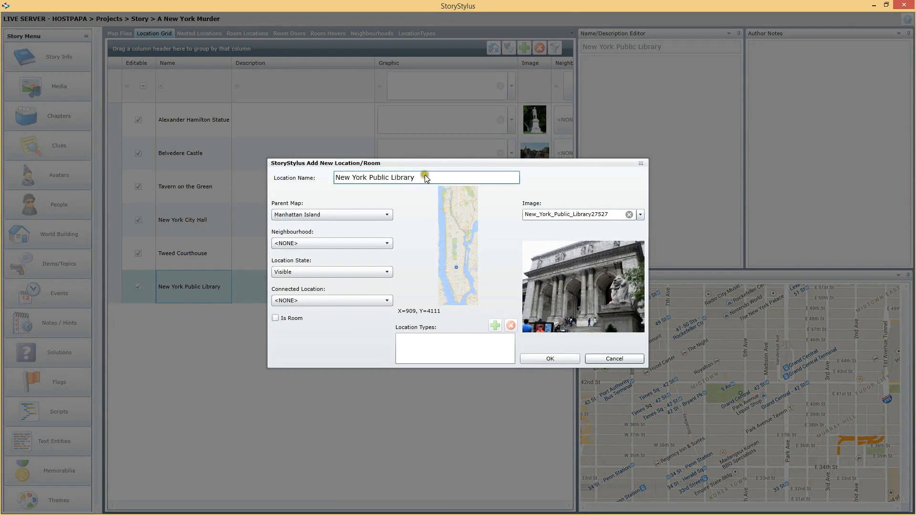
drag(432, 176, 207, 171)
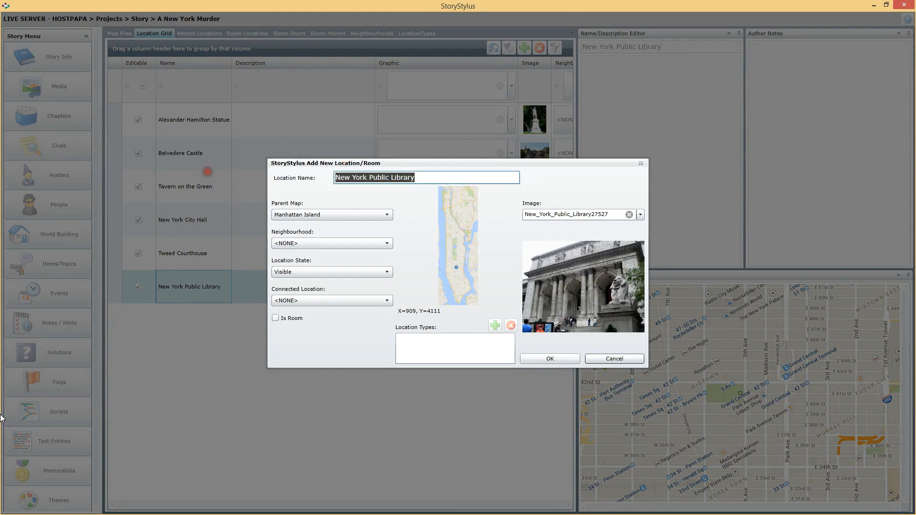
text(Empire State Building)
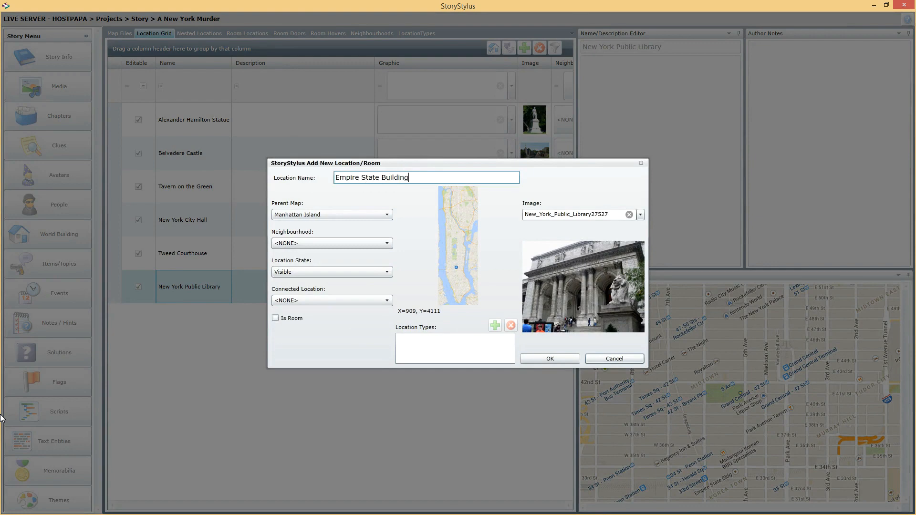
click(640, 216)
click(578, 271)
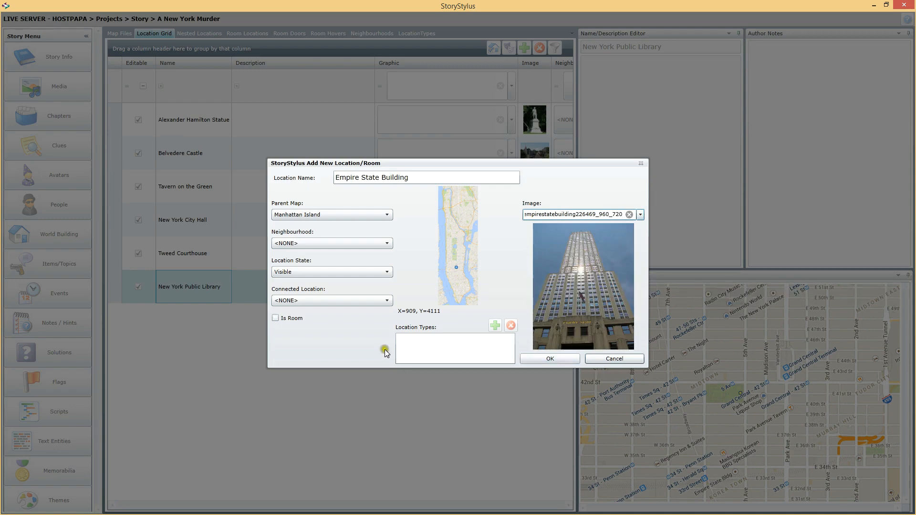
click(455, 263)
click(552, 359)
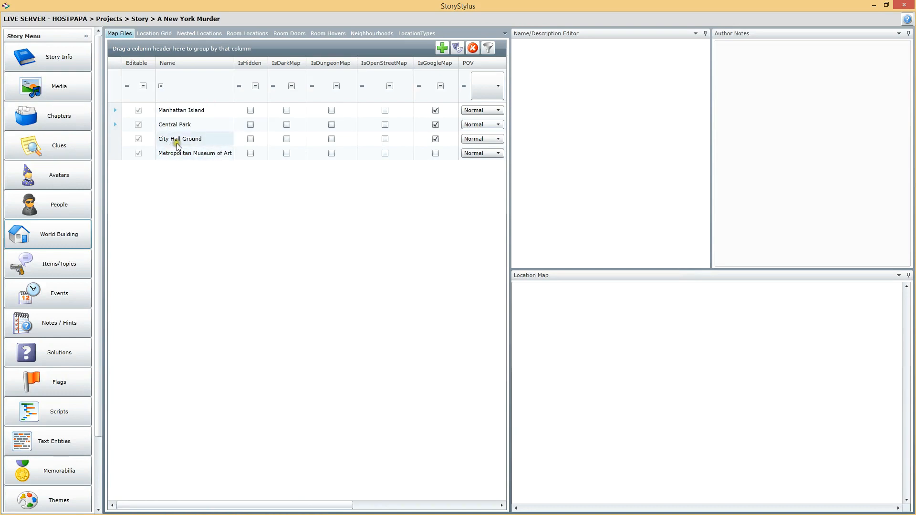
Select the Manhattan Island map and list the child maps of Manhattan Island and Central Park
click(185, 109)
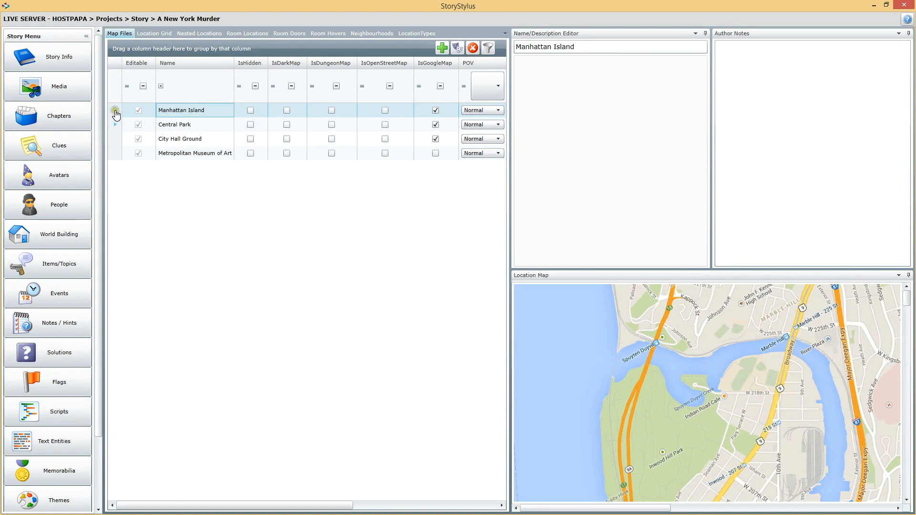
click(115, 110)
click(132, 123)
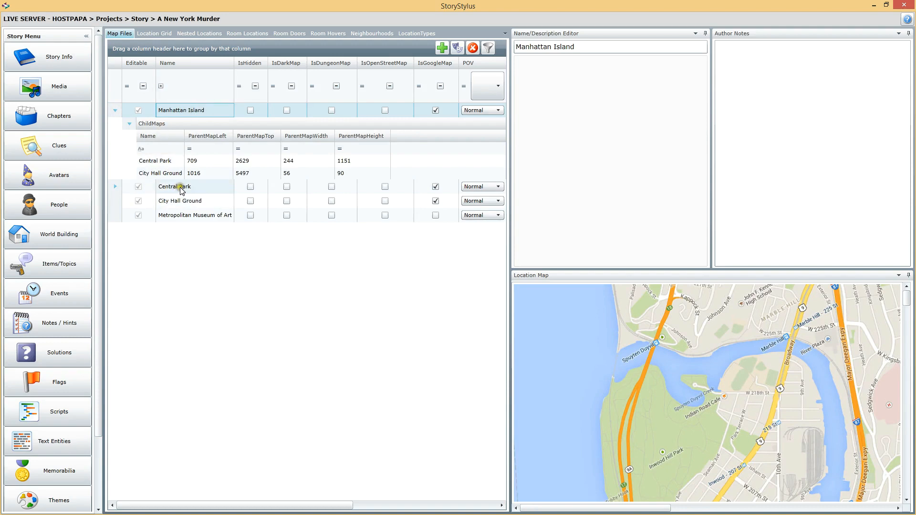
click(115, 187)
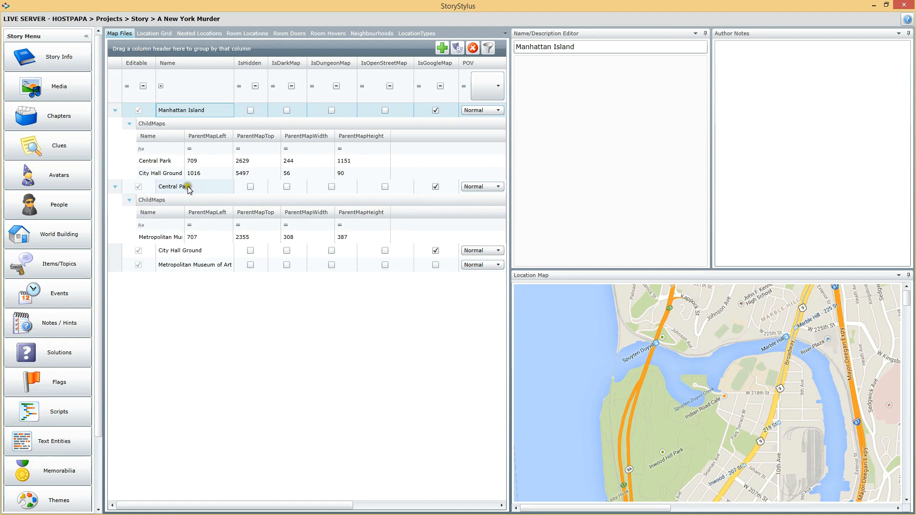
Show the Central Park map in an enlarged Location Map pane and examine the Metropolitan Museum of Art overlay on it
click(187, 186)
drag(778, 271, 745, 129)
drag(611, 511, 689, 508)
drag(906, 188, 897, 342)
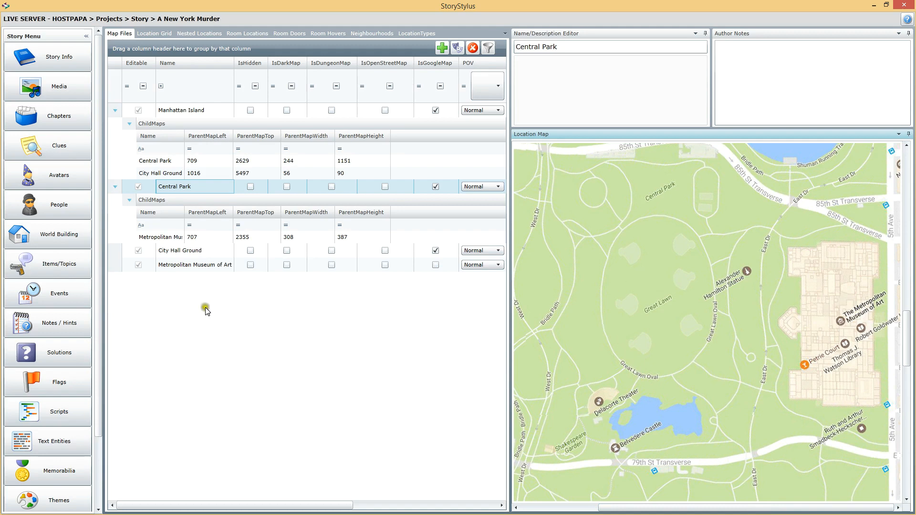
click(158, 238)
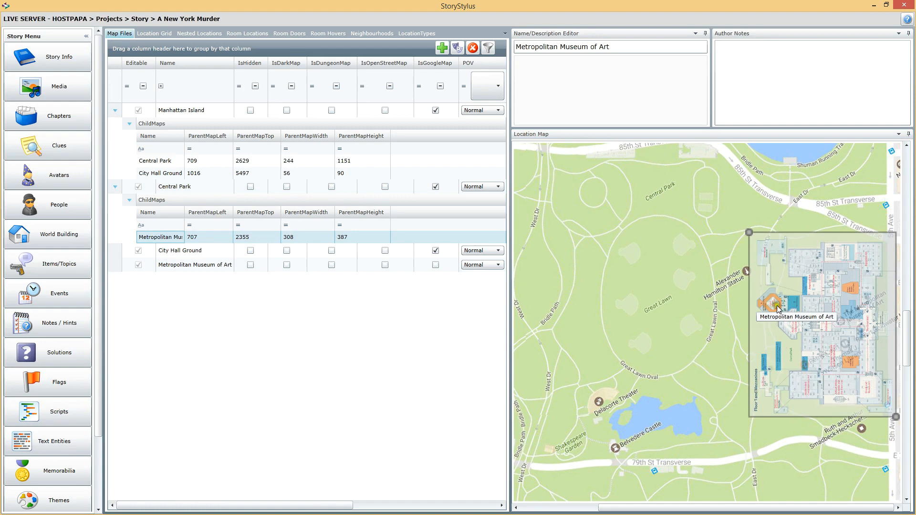
click(177, 186)
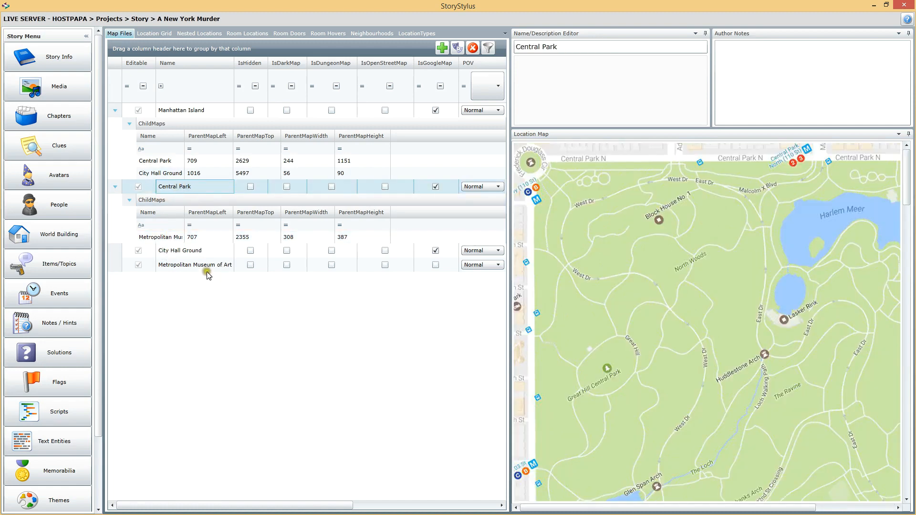
click(168, 237)
click(194, 190)
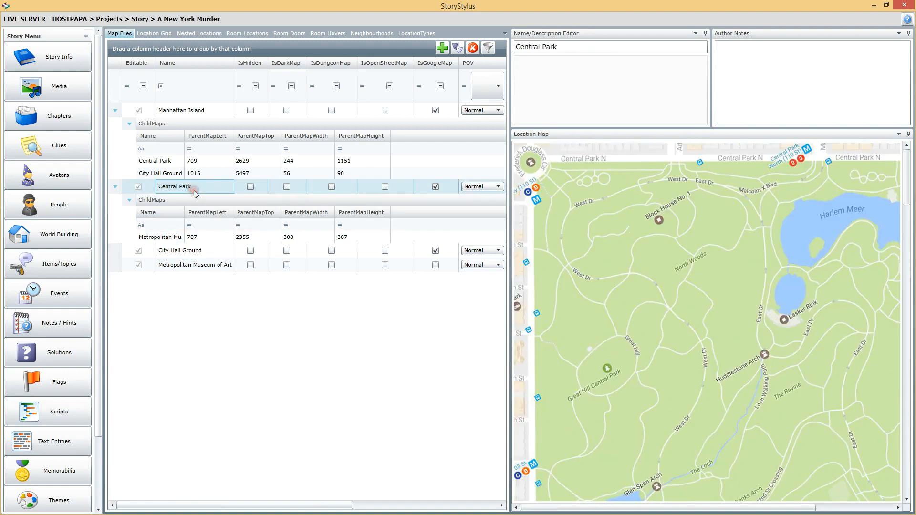
Examine the Central Park area on the Manhattan Island map and bring up the Location Grid
click(204, 111)
drag(907, 164, 909, 322)
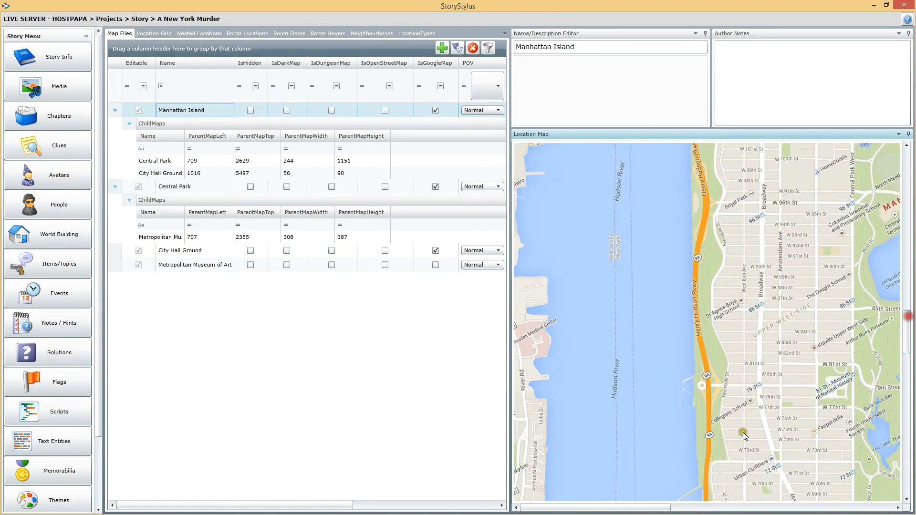
drag(561, 508, 590, 511)
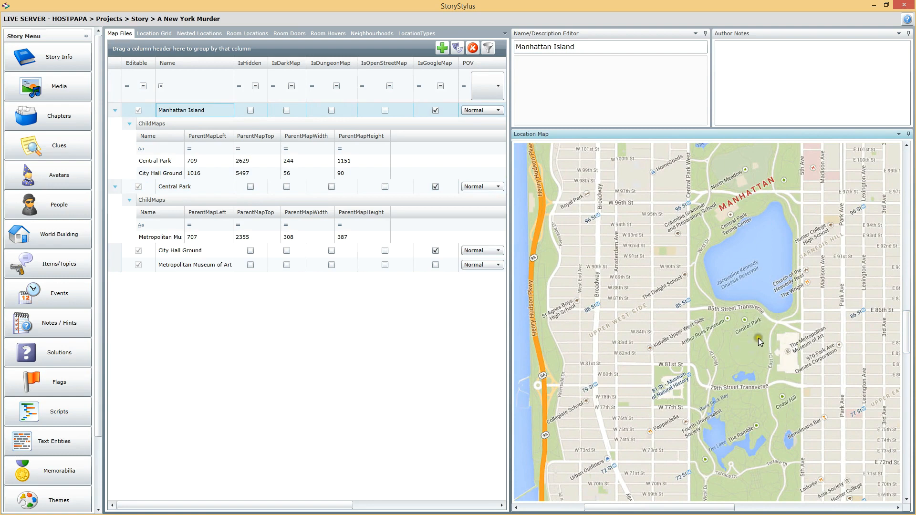
mouse_move(908, 334)
mouse_down()
mouse_move(910, 344)
mouse_move(906, 323)
mouse_up()
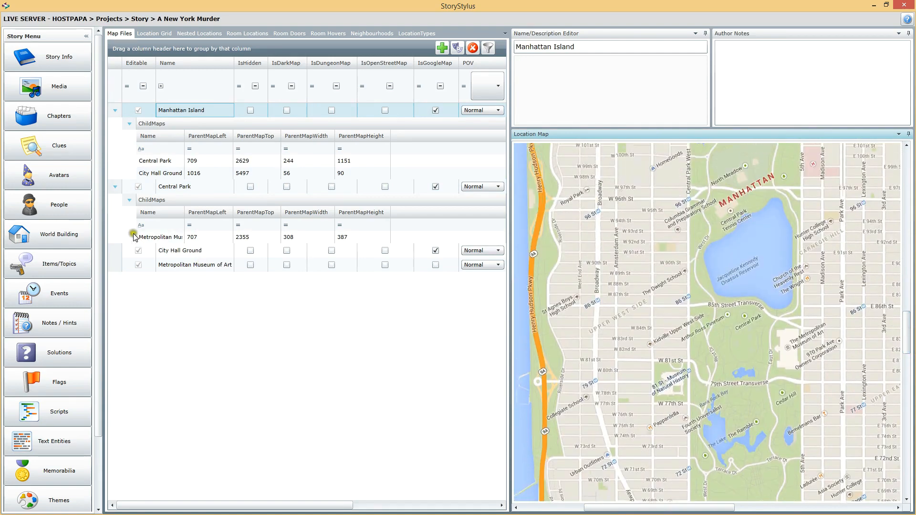
click(155, 36)
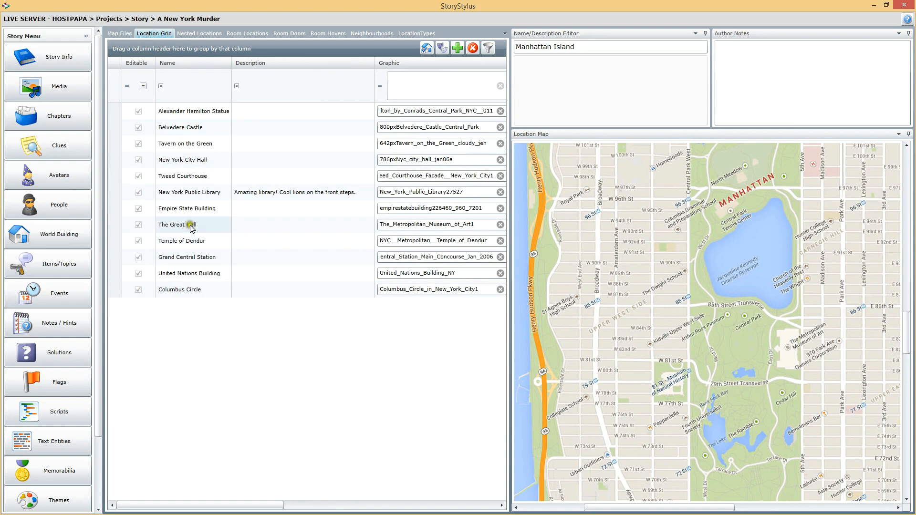
Examine the map positions of the Empire State Building, Temple of Dendur and The Great Hall, and the image thumbnails in the Location Grid
click(194, 210)
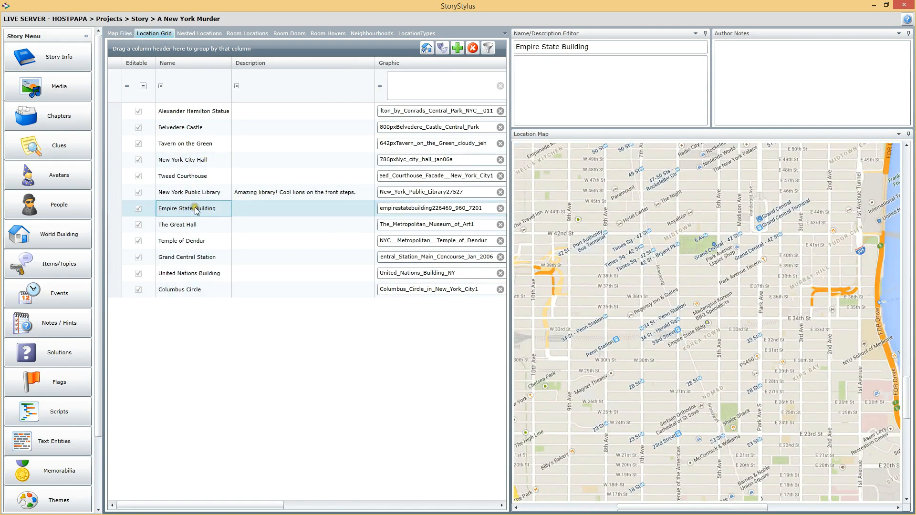
drag(707, 327, 714, 248)
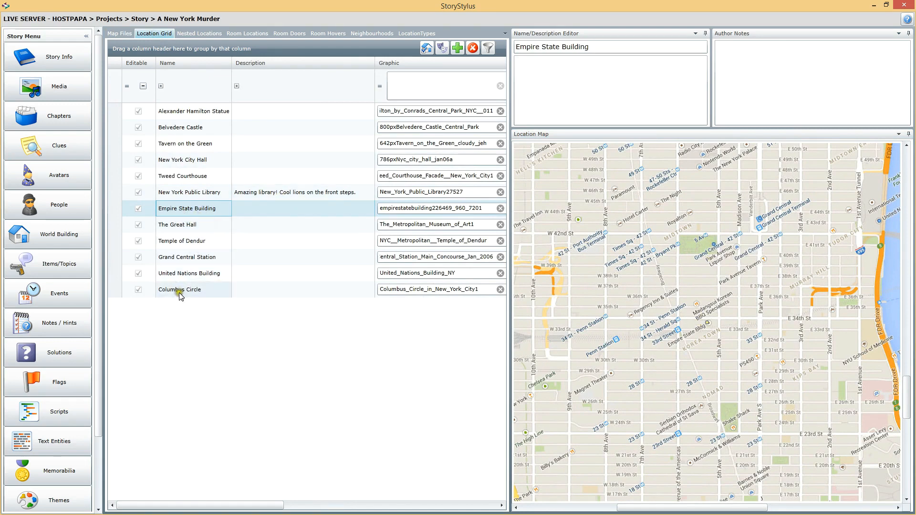
click(189, 241)
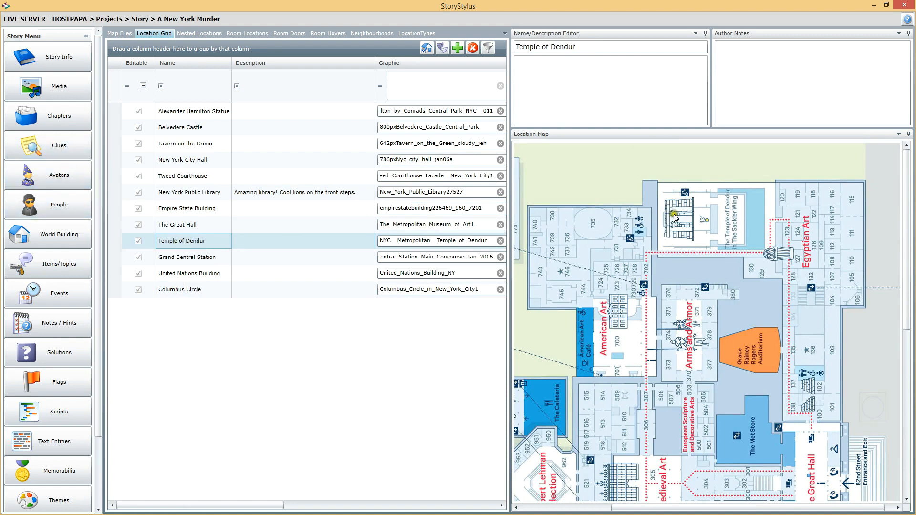
drag(906, 206, 905, 267)
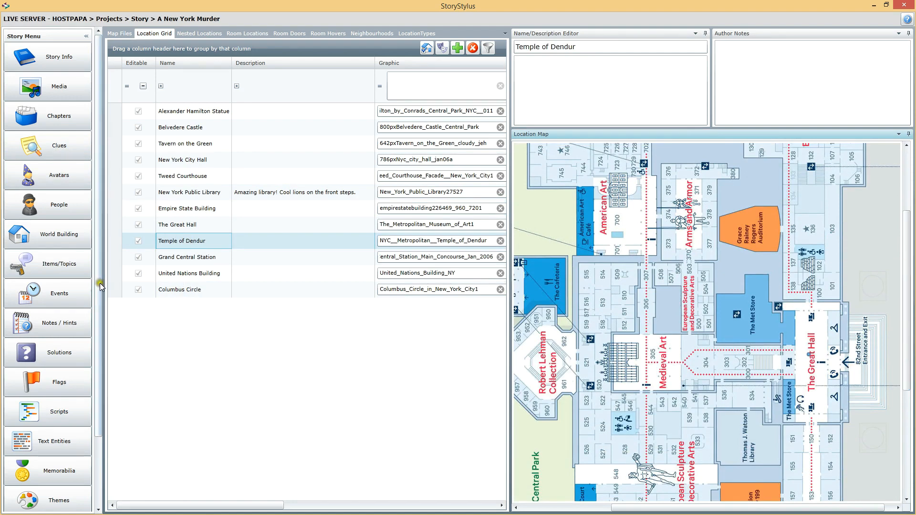
click(172, 226)
drag(270, 505, 352, 505)
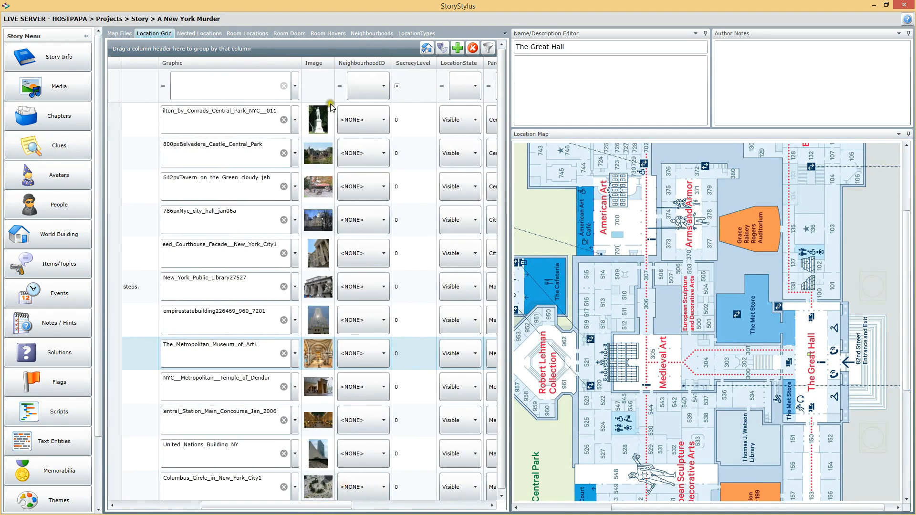
drag(498, 82, 490, 323)
click(166, 507)
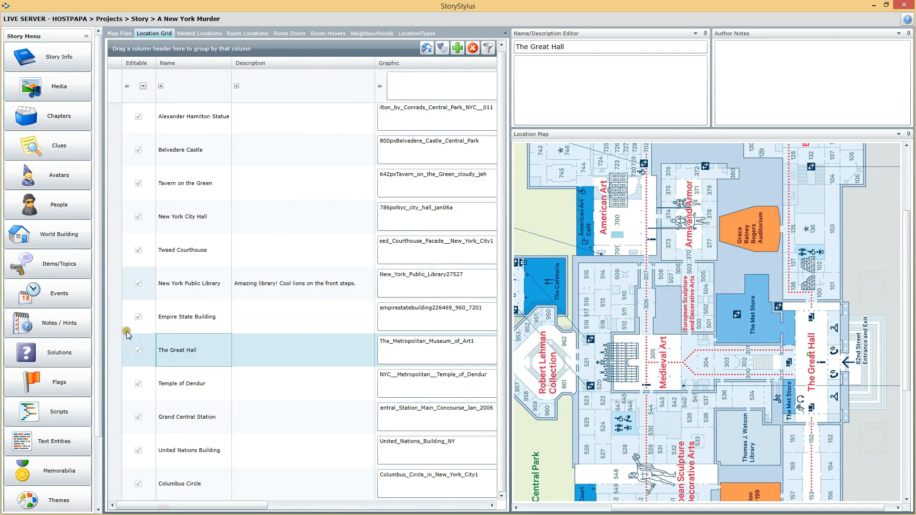
Review the map files, examining Central Park and the Metropolitan Museum of Art on their parent maps and the City Hall Ground map itself
click(114, 34)
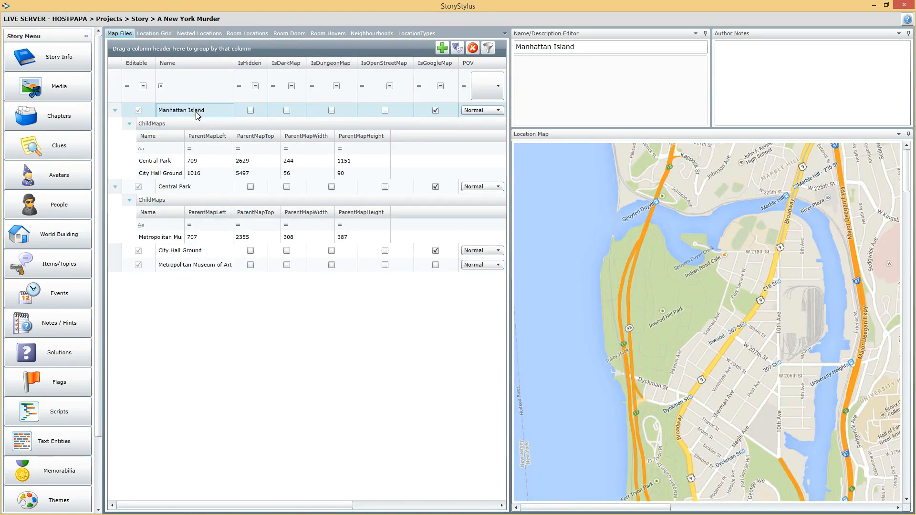
click(191, 163)
click(206, 167)
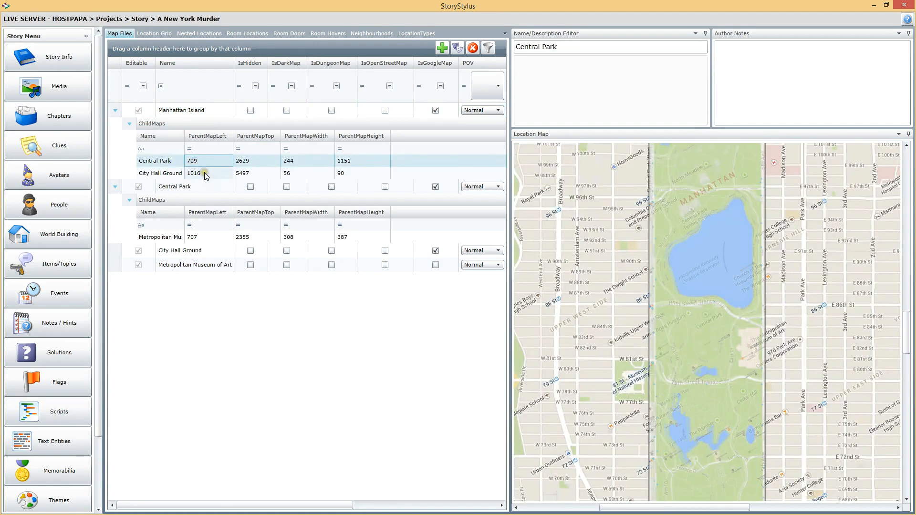
click(212, 239)
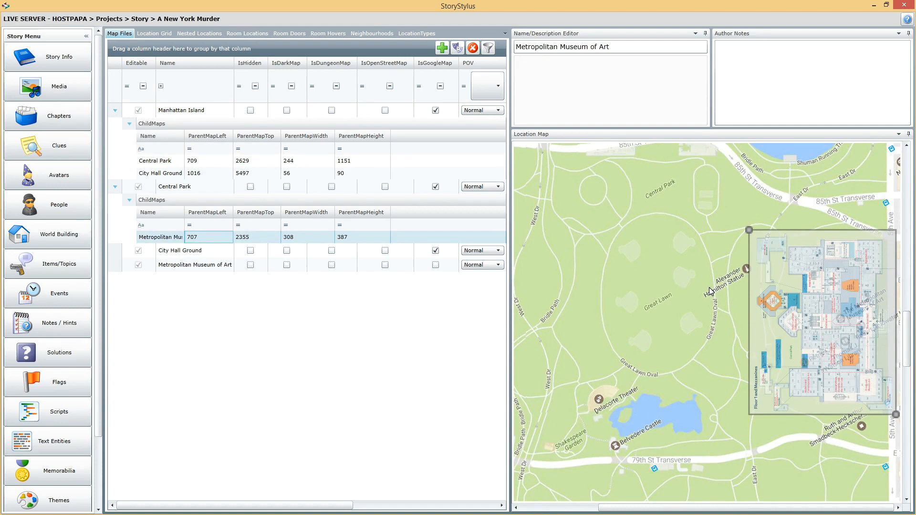
click(215, 159)
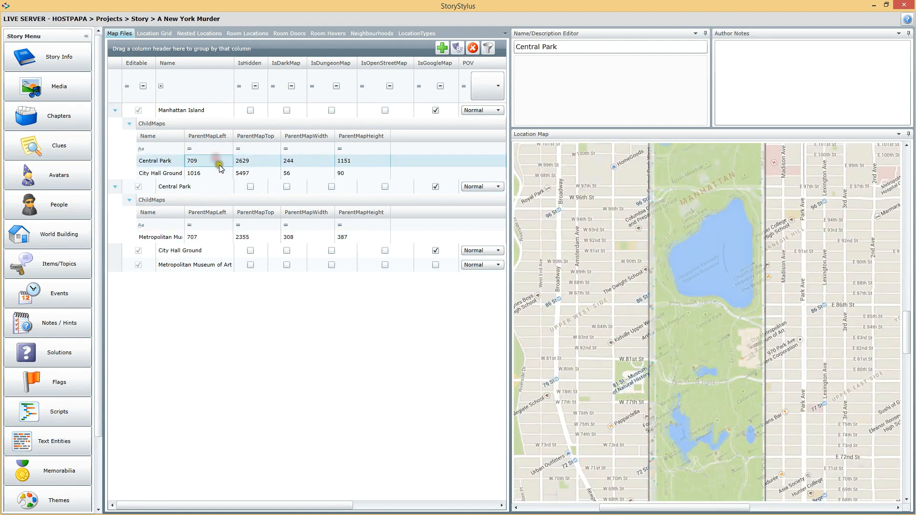
click(190, 253)
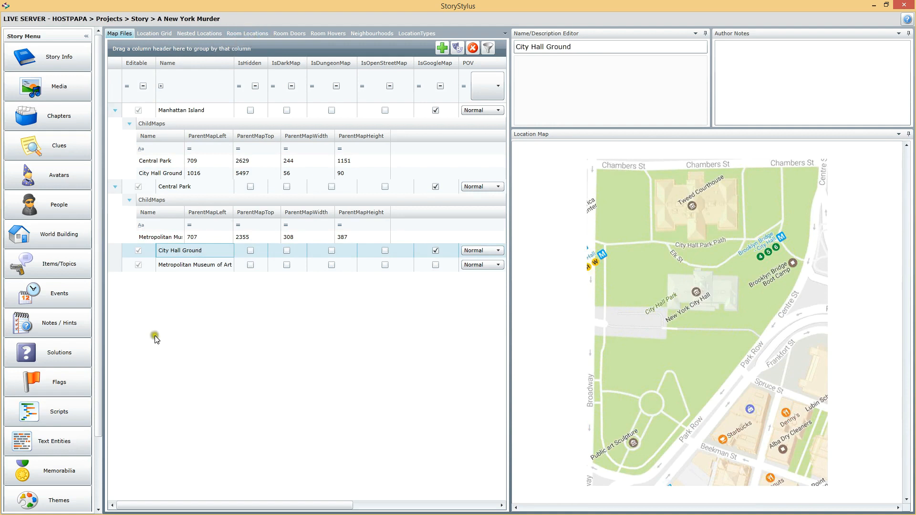
click(199, 266)
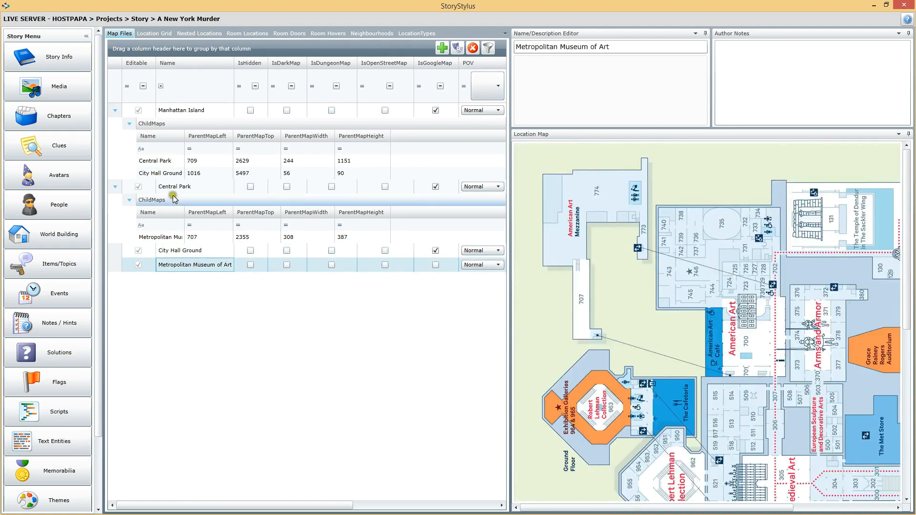
click(175, 174)
click(164, 161)
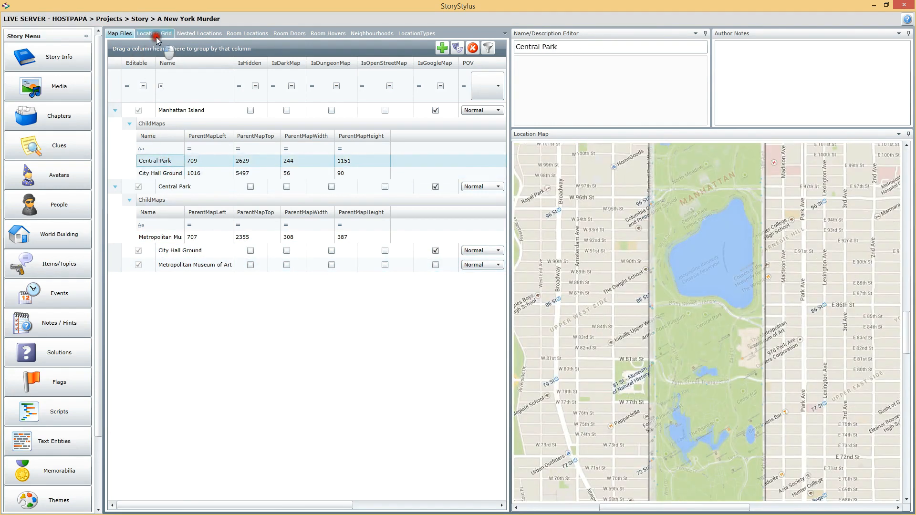
Compare which maps hold the Temple of Dendur, The Great Hall and Empire State Building entries of the Location Grid
click(152, 34)
click(185, 386)
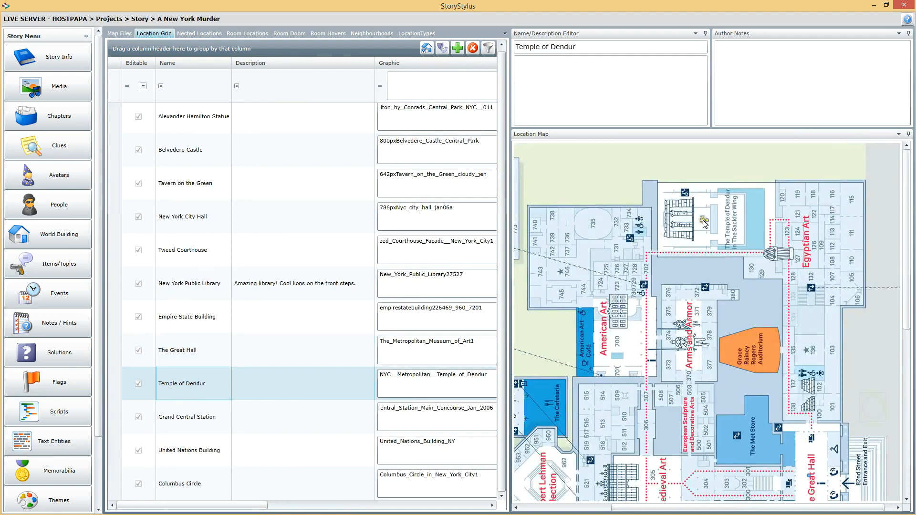
click(188, 354)
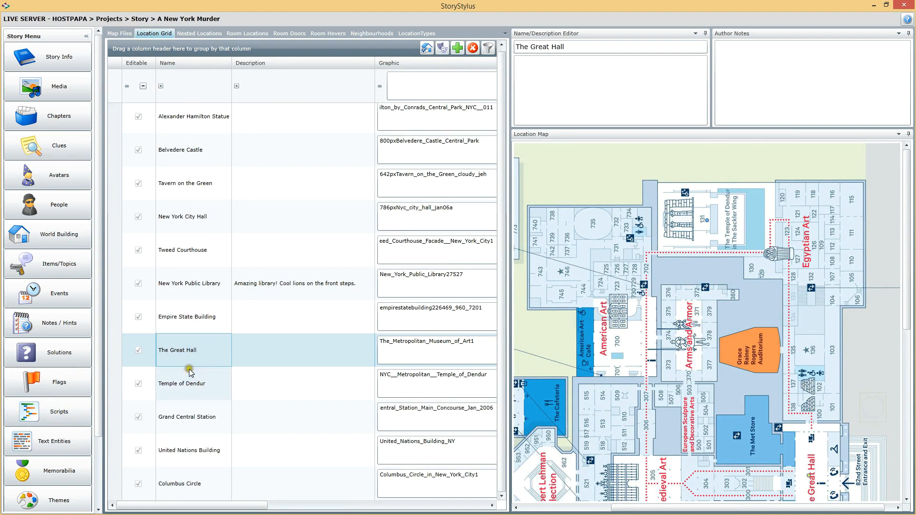
click(186, 317)
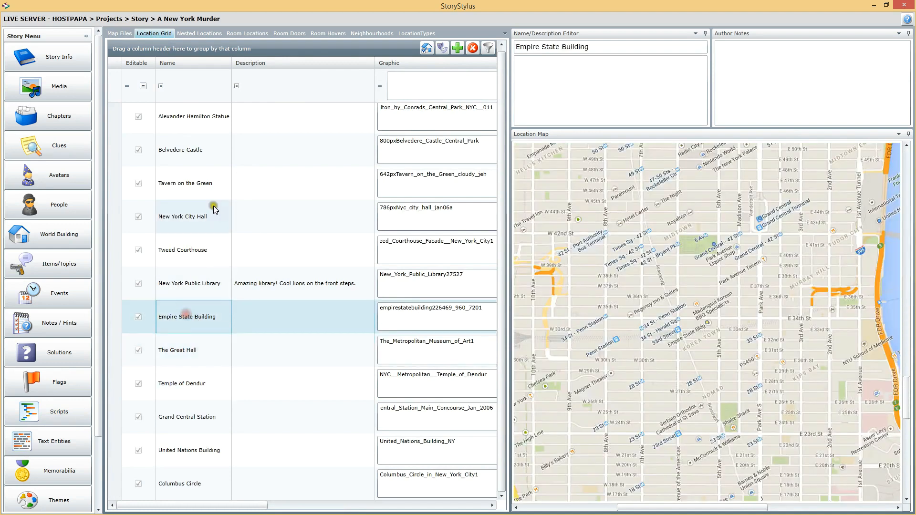
Return to the map files and examine the Central Park map with its Metropolitan Museum of Art child map
click(116, 37)
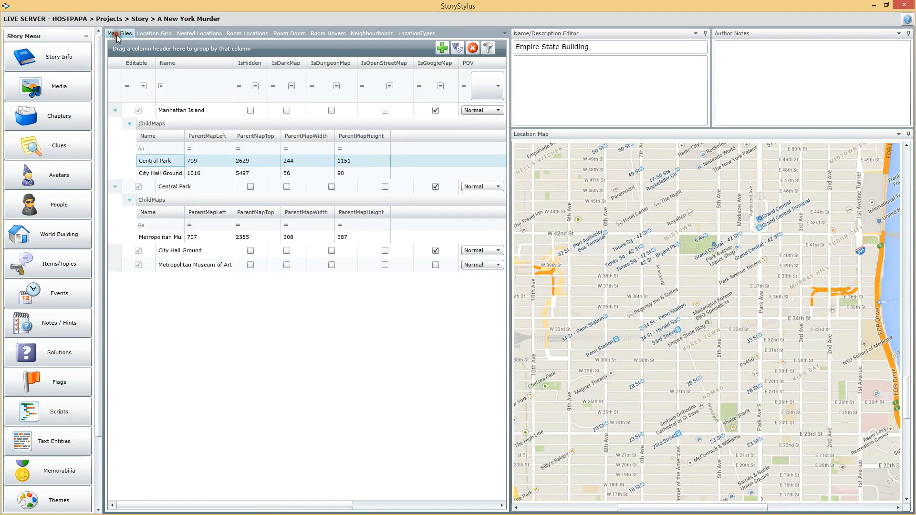
click(180, 181)
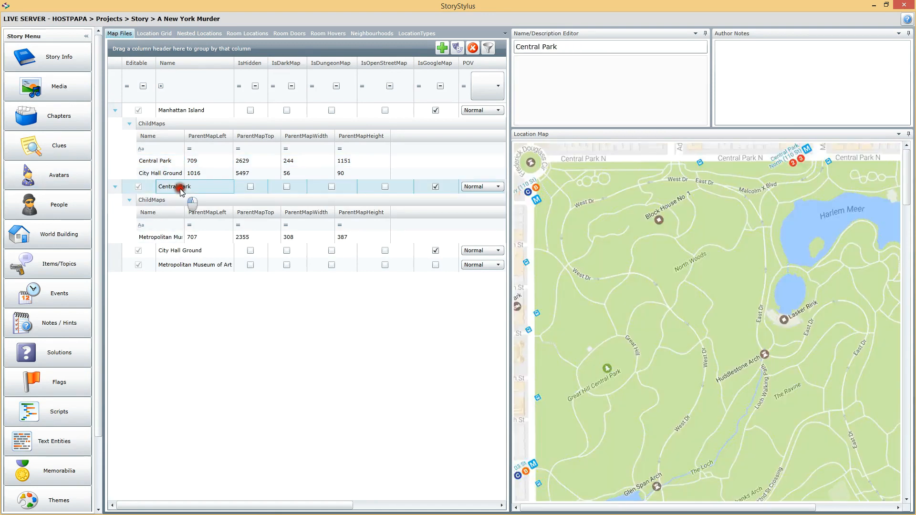
click(168, 238)
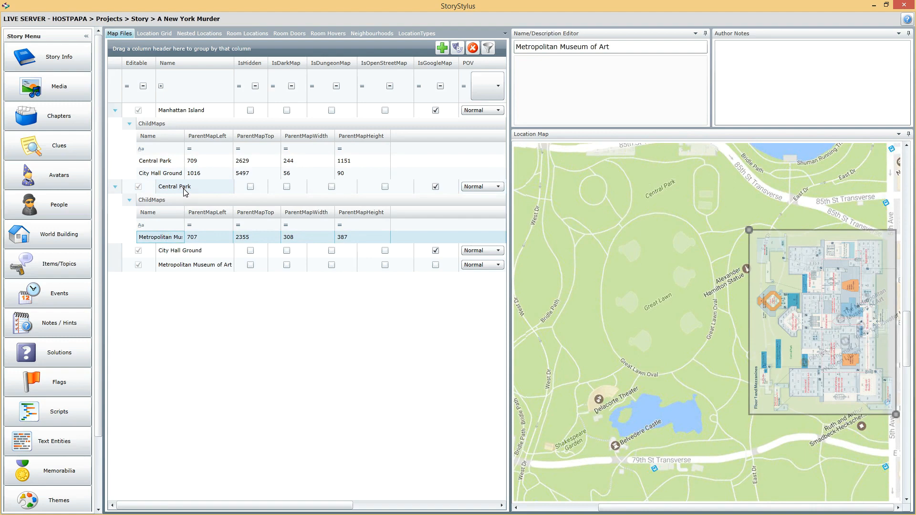
click(182, 111)
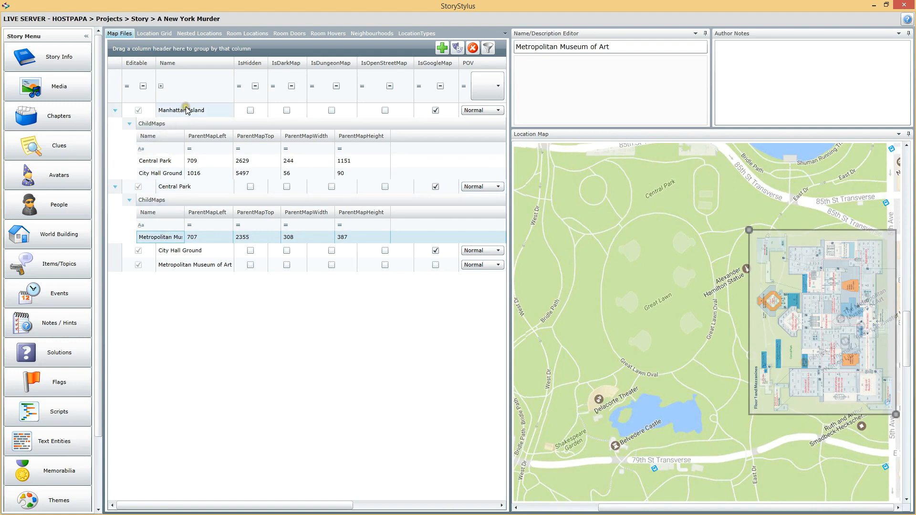
click(169, 160)
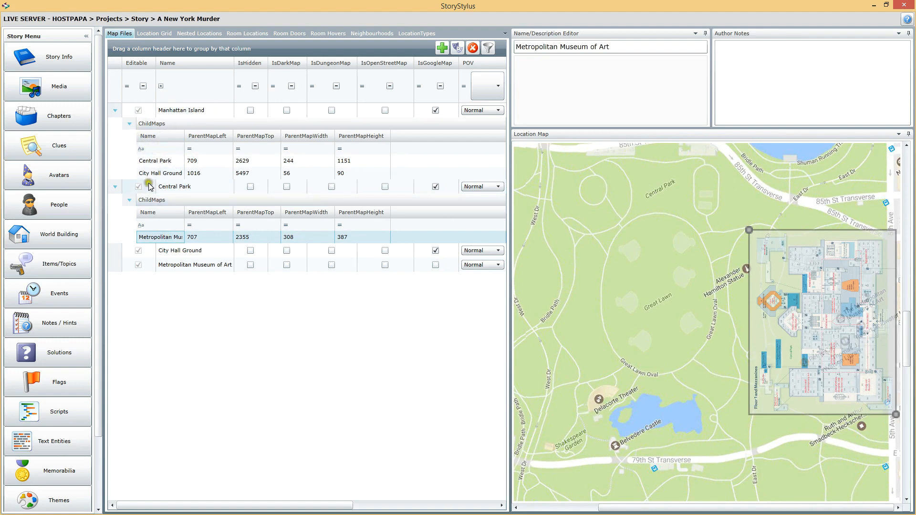
click(167, 238)
click(137, 237)
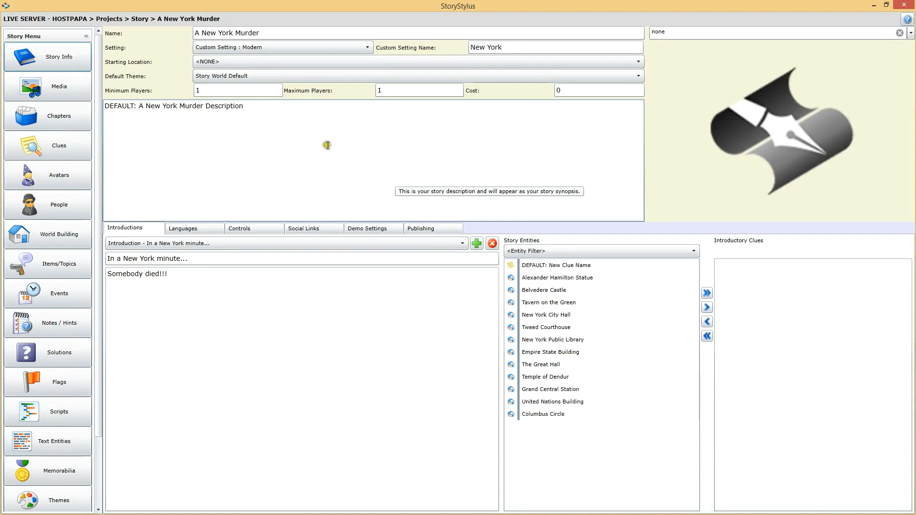
Set the story's starting location to New York Public Library in the story info
click(317, 126)
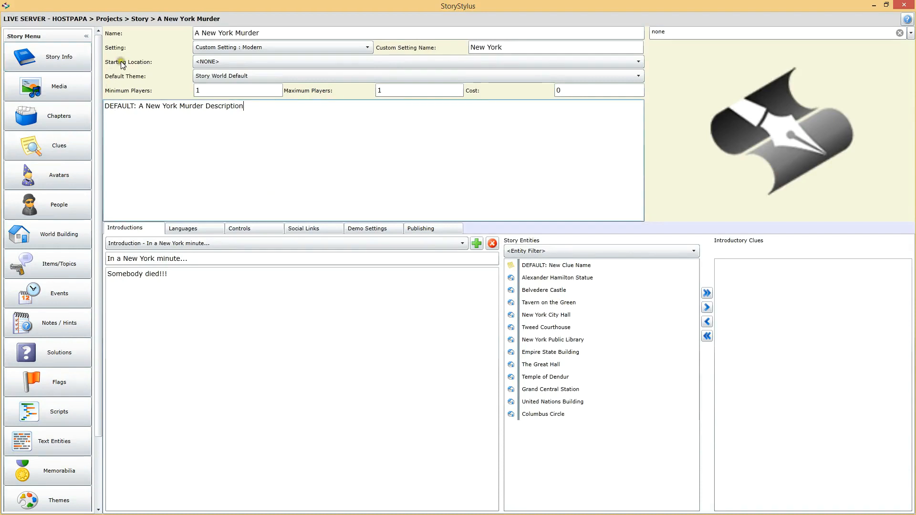
click(242, 61)
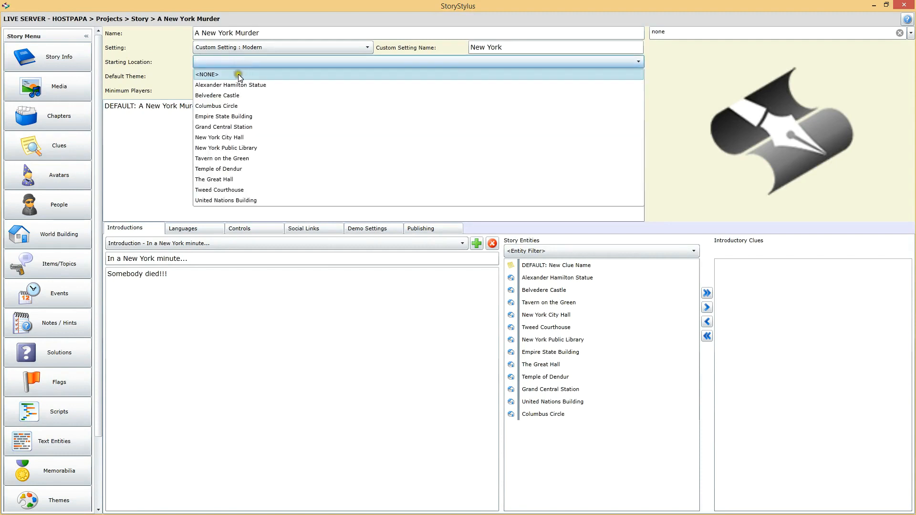
click(232, 148)
click(259, 125)
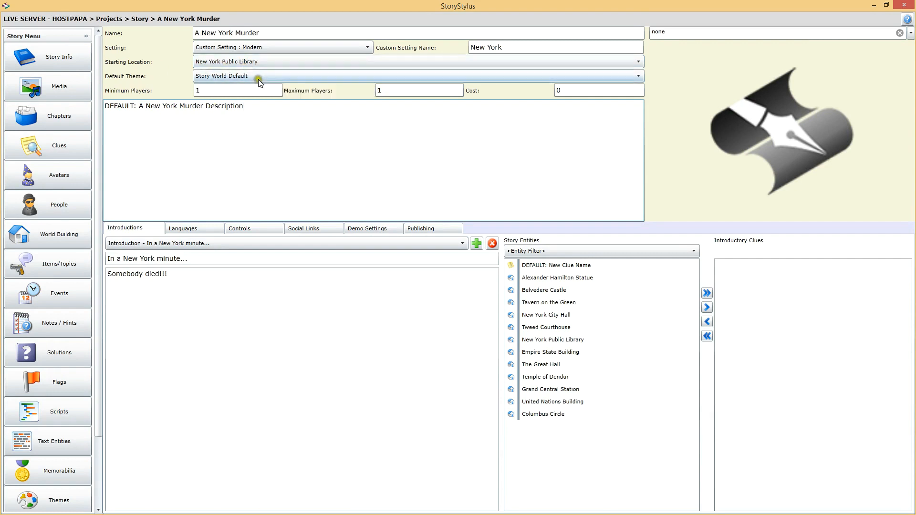
click(269, 125)
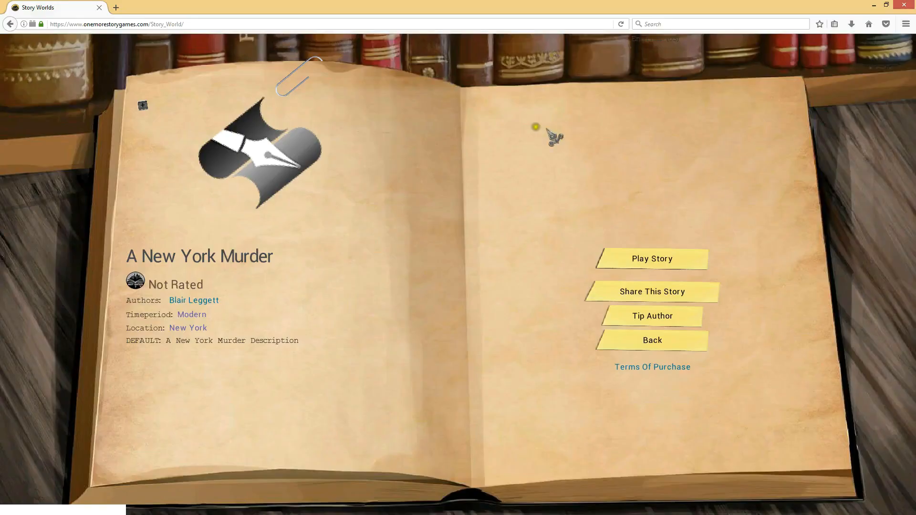
Switch to the Story Worlds page in the browser, play A New York Murder with the preselected character and continue past the introduction
click(531, 132)
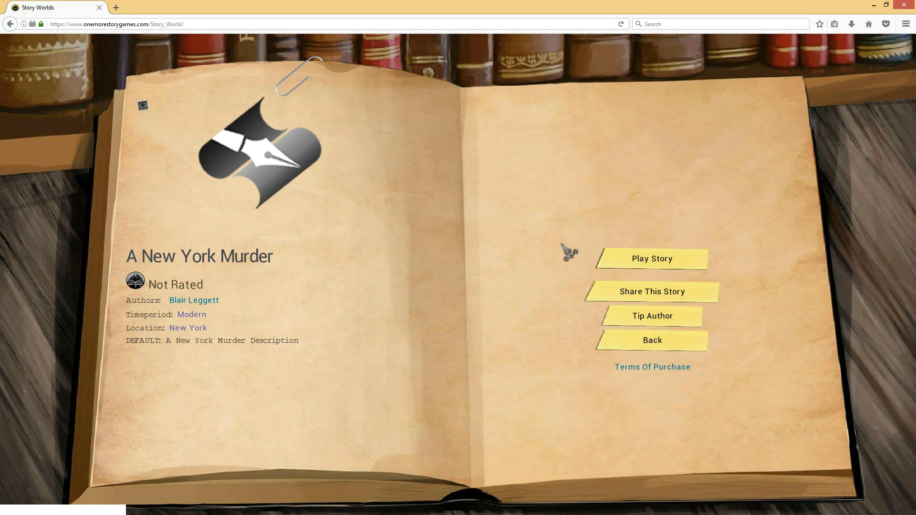
click(655, 261)
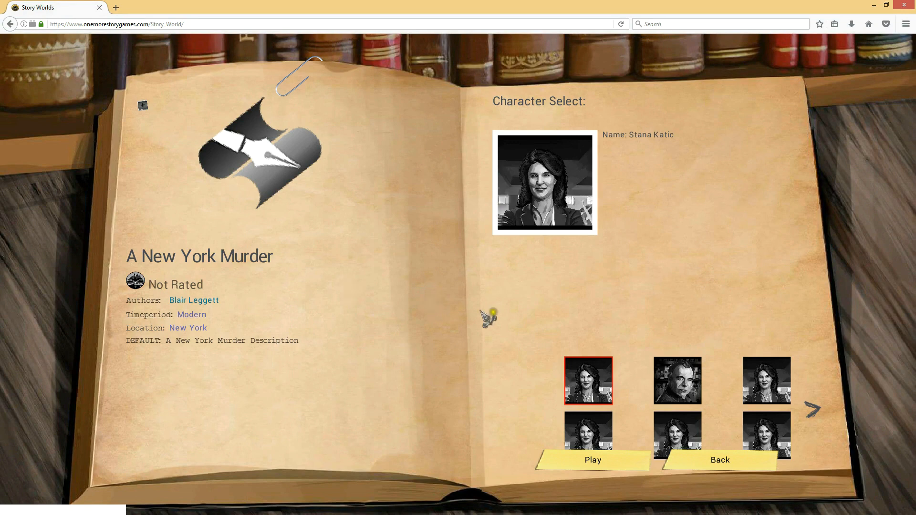
click(591, 461)
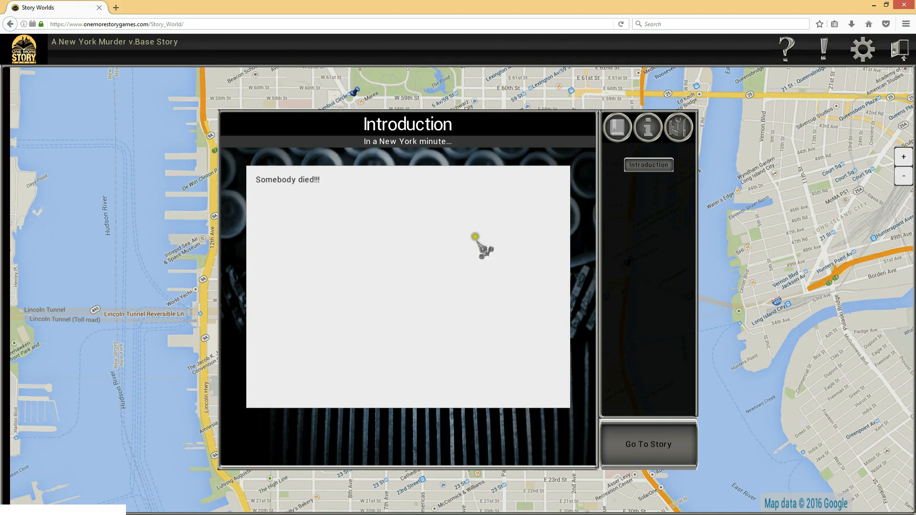
click(652, 442)
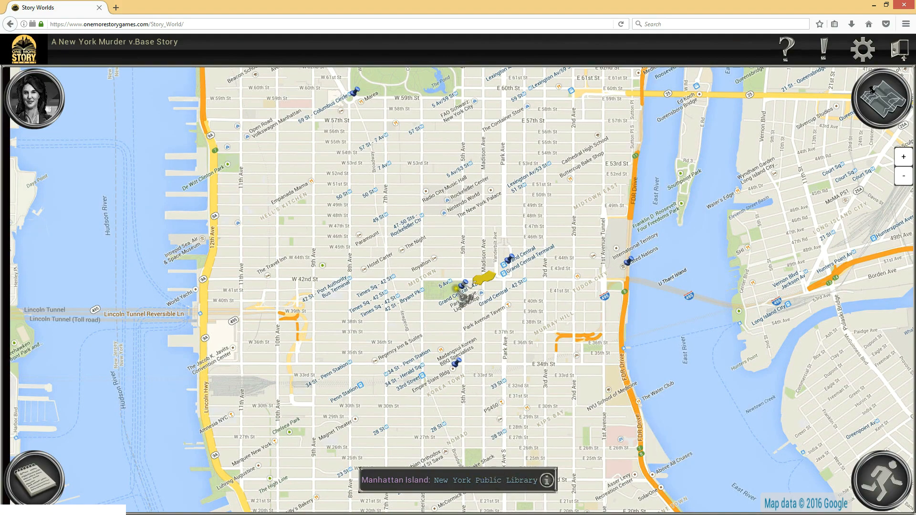
Examine the location pins on the story's Manhattan Island map, from Grand Central Station up to Columbus Circle and the Central Park area
mouse_move(465, 285)
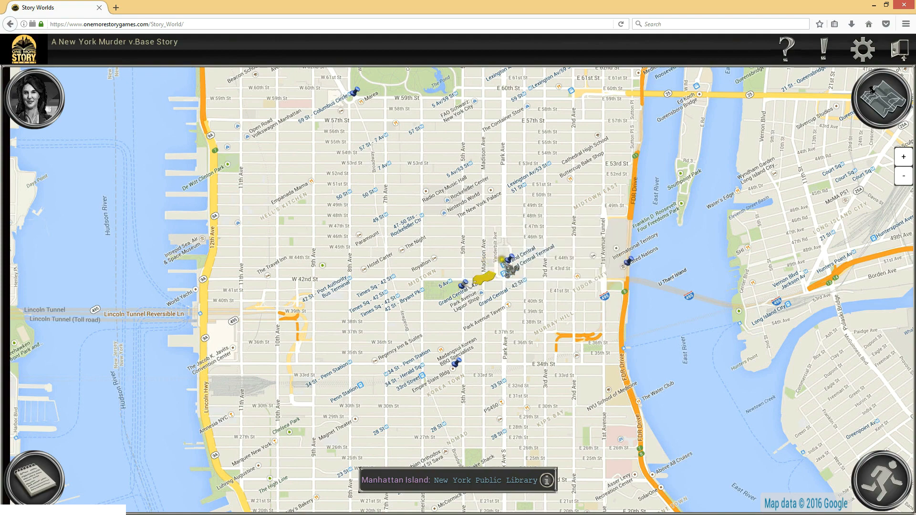
mouse_move(509, 259)
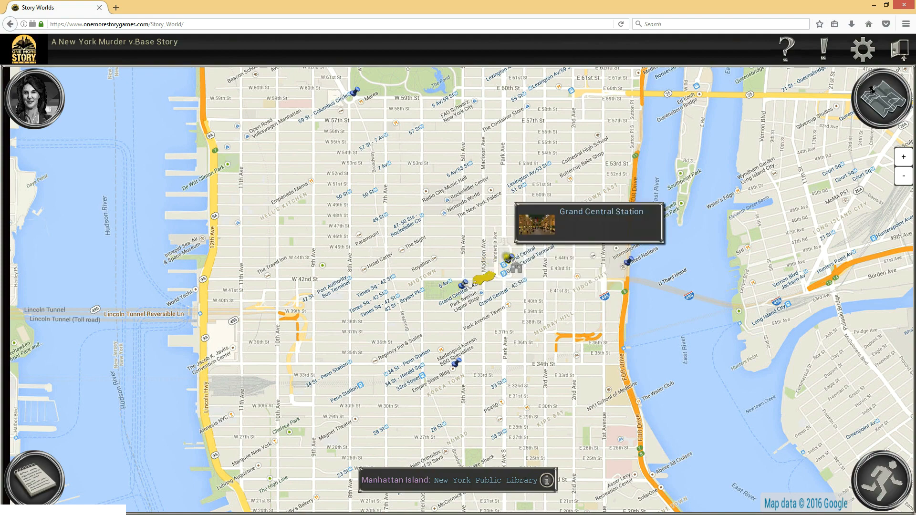
mouse_move(470, 376)
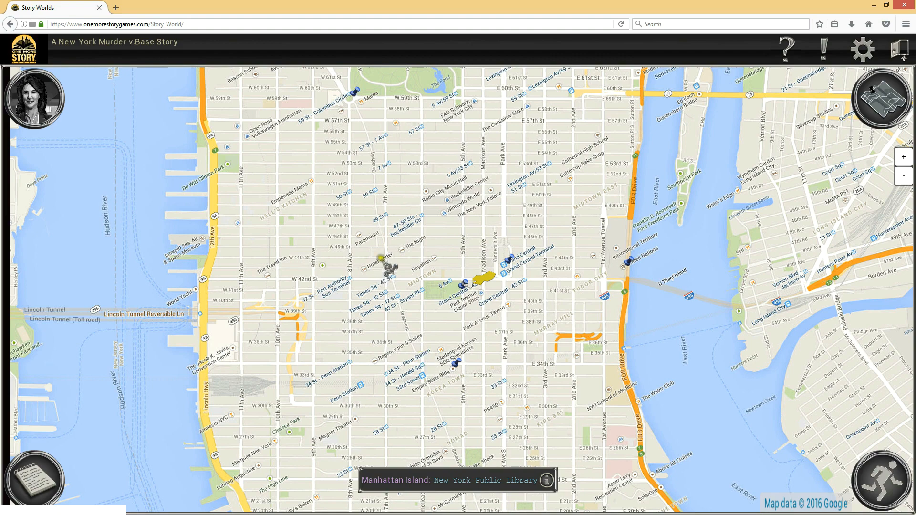
drag(406, 196, 459, 439)
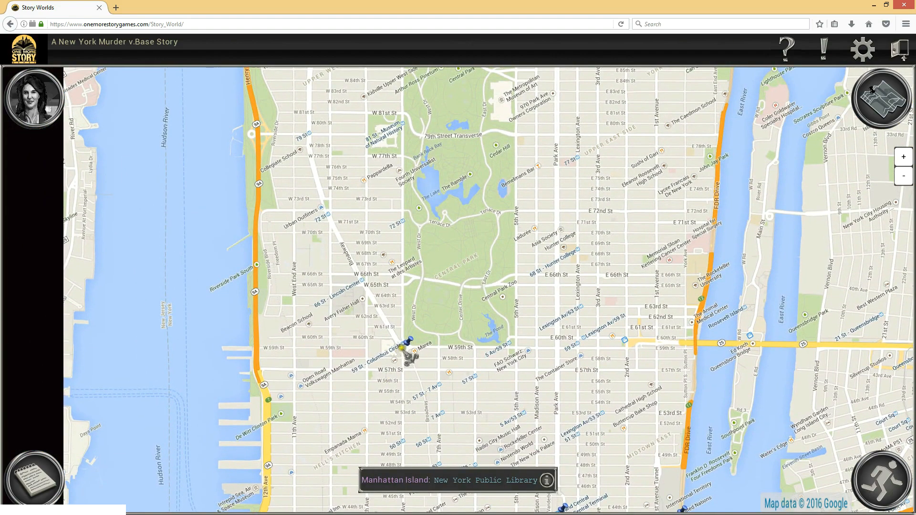
mouse_move(407, 344)
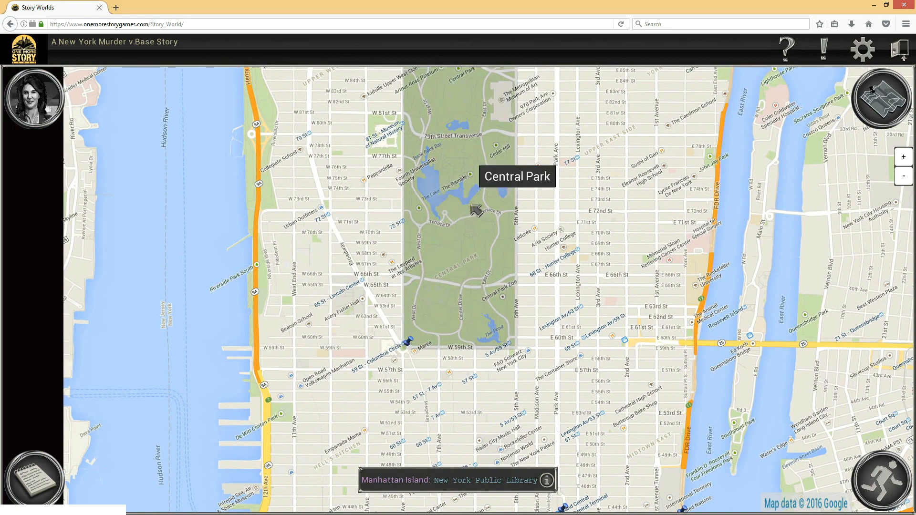
Open the City Hall Ground child map in Lower Manhattan and inspect its New York City Hall and Tweed Courthouse location pins
drag(491, 435, 515, 299)
drag(528, 367, 511, 121)
drag(570, 369, 525, 141)
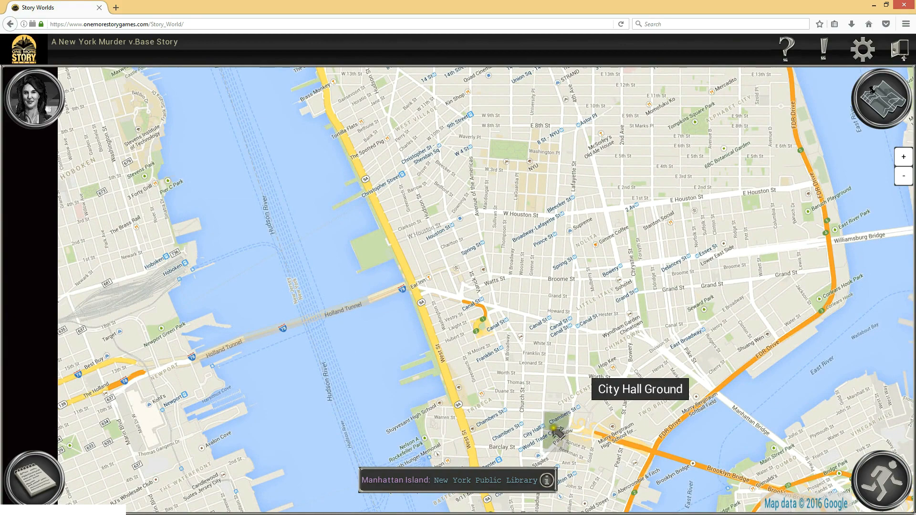
drag(566, 374, 536, 210)
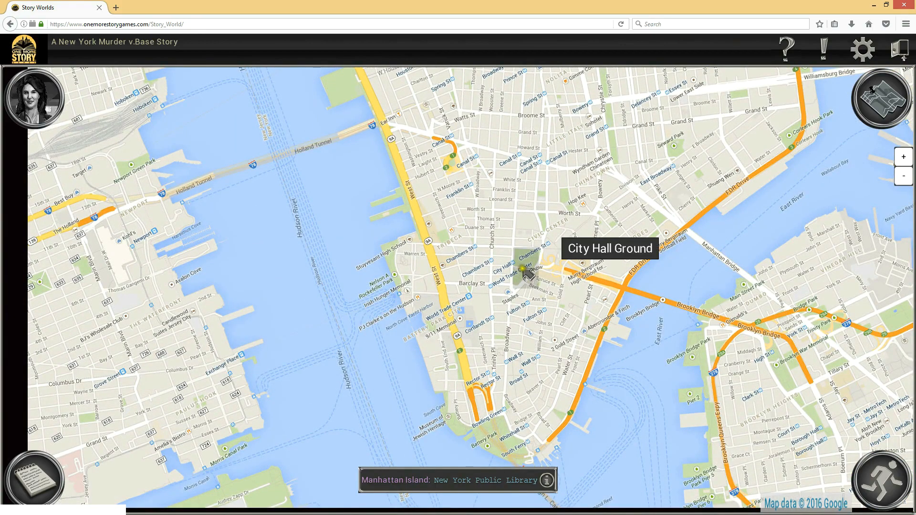
mouse_move(489, 148)
mouse_down()
mouse_move(536, 415)
mouse_move(542, 292)
mouse_up()
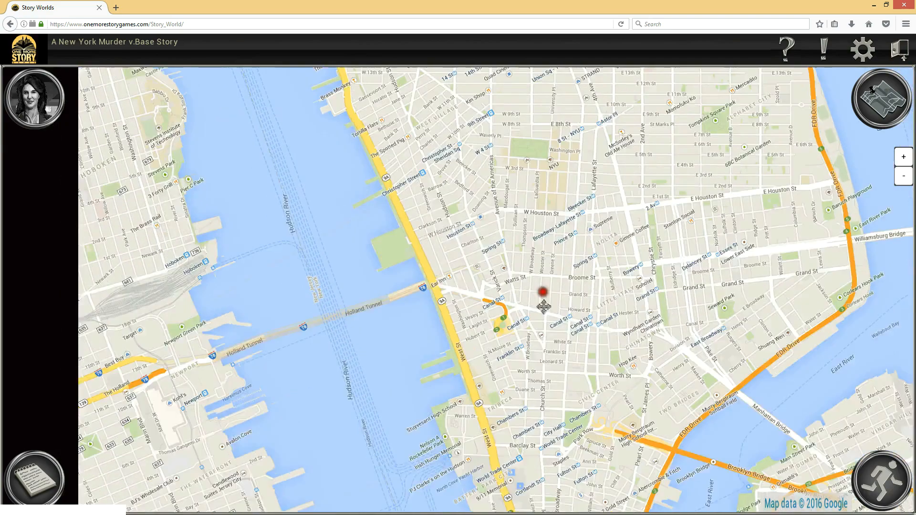
click(543, 316)
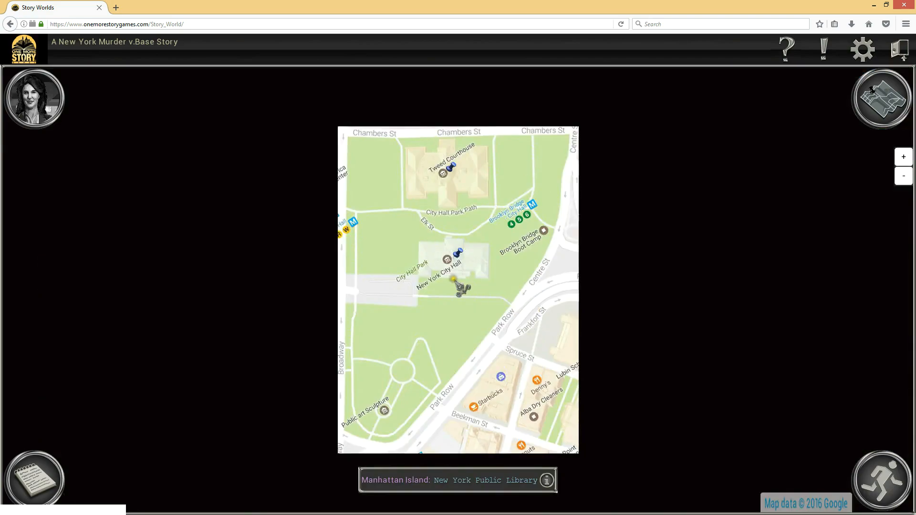
mouse_move(458, 252)
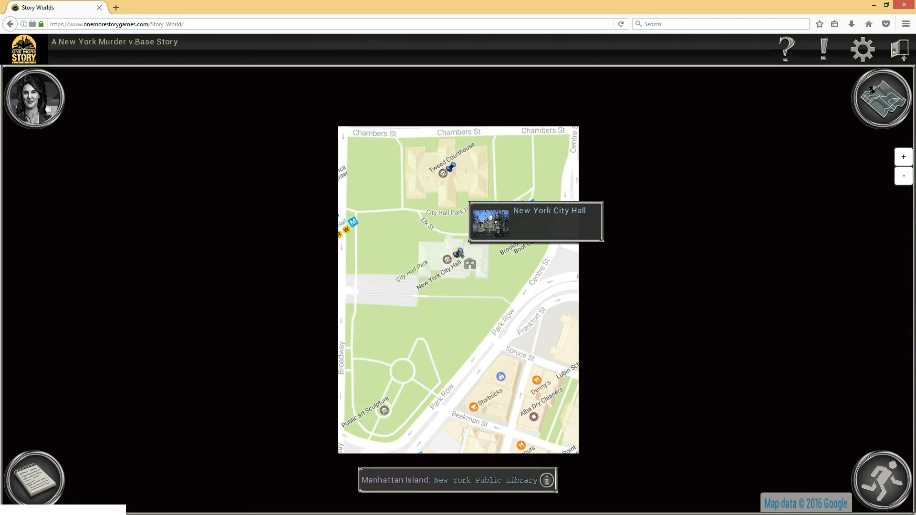
mouse_move(451, 164)
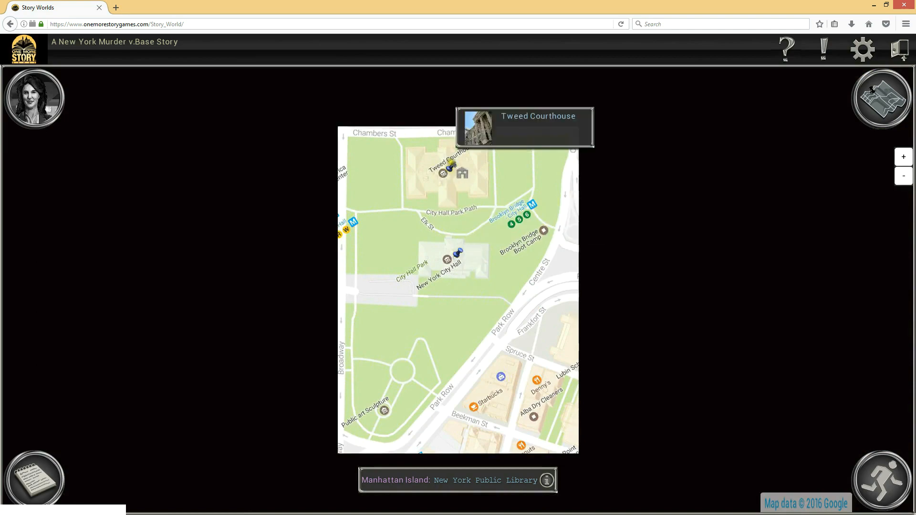
mouse_move(463, 252)
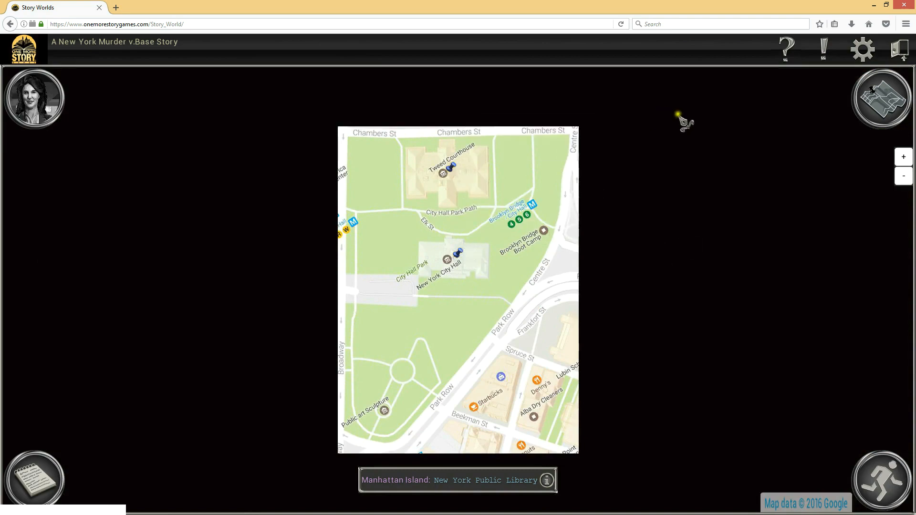
Return to the parent Manhattan Island map, check the New York Public Library pin and open the Central Park child map
click(875, 105)
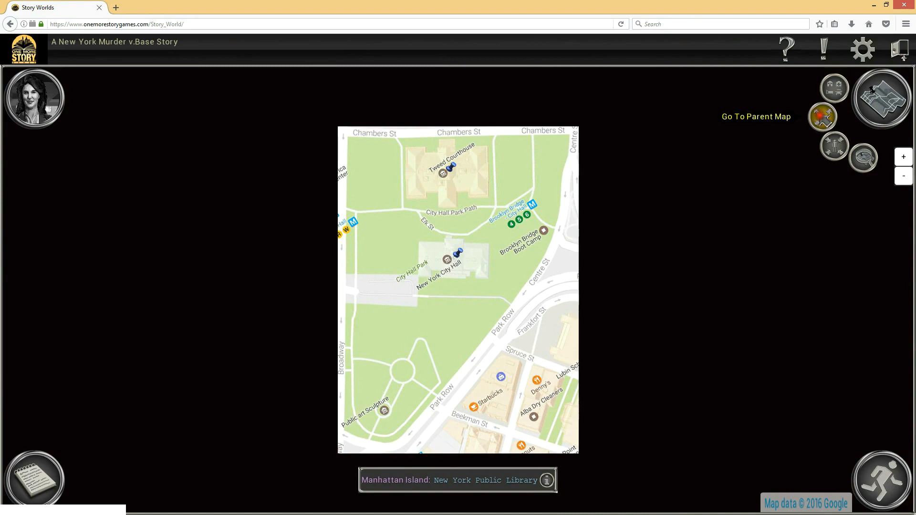
click(822, 117)
drag(360, 250, 372, 323)
mouse_move(476, 390)
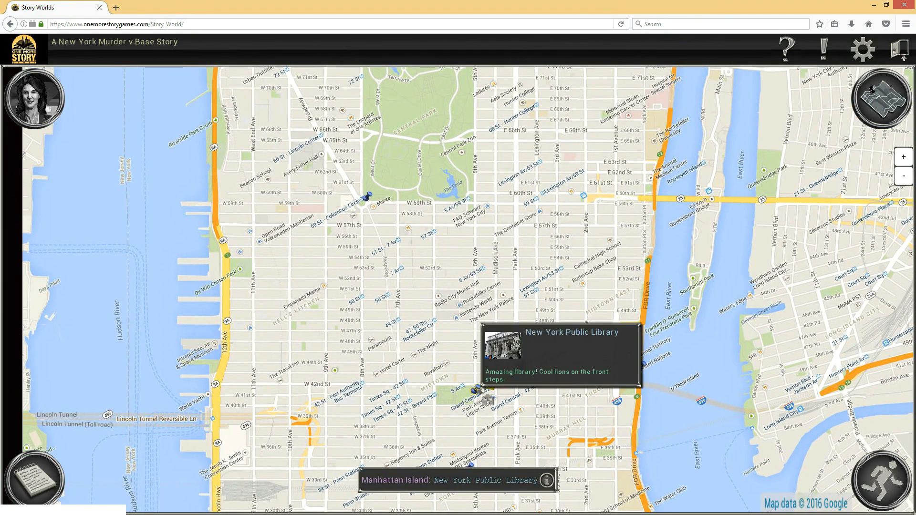
drag(376, 286, 398, 386)
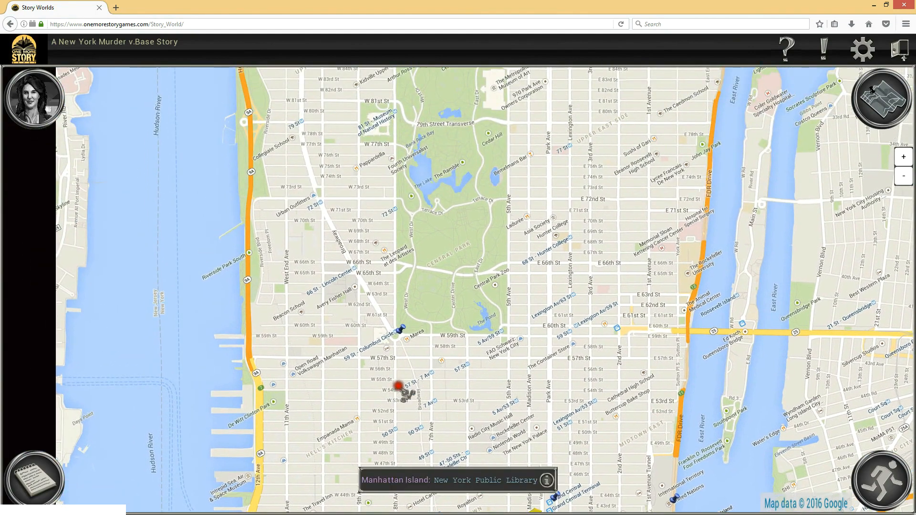
drag(300, 164, 311, 297)
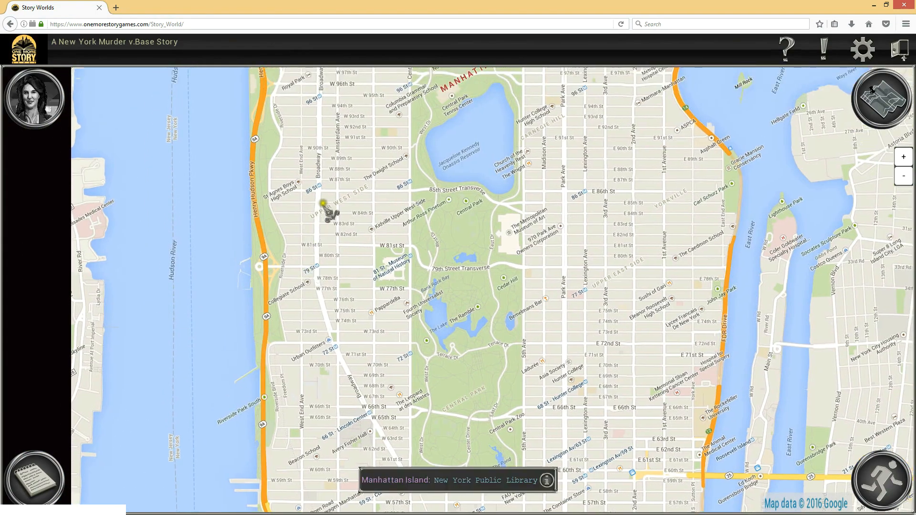
drag(329, 189, 327, 266)
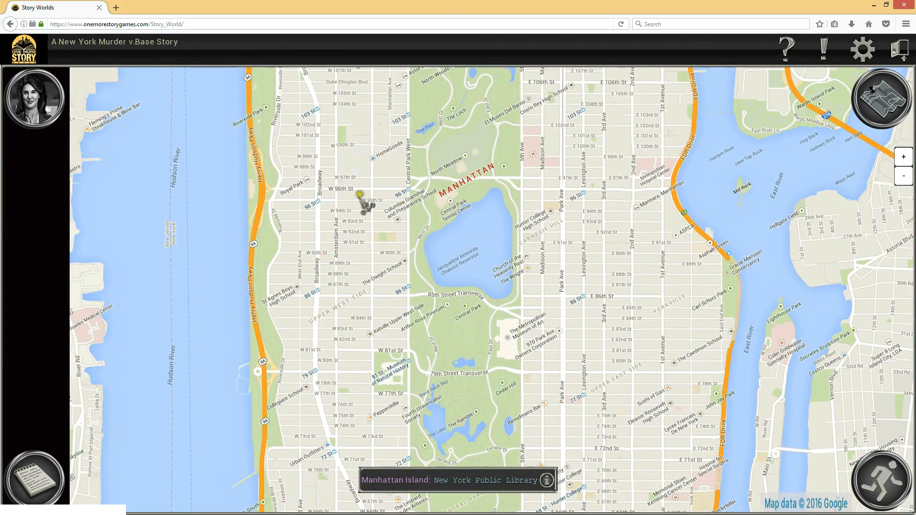
drag(368, 110, 388, 138)
drag(380, 285, 372, 183)
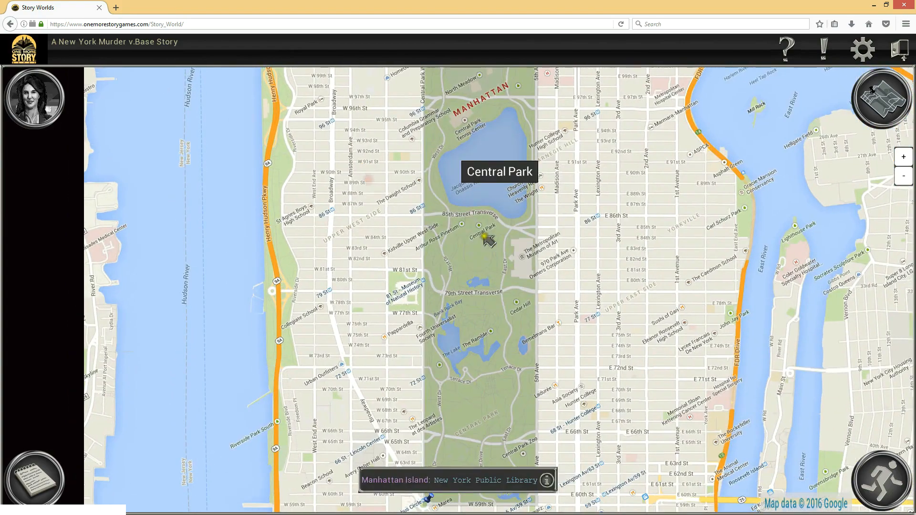
click(494, 262)
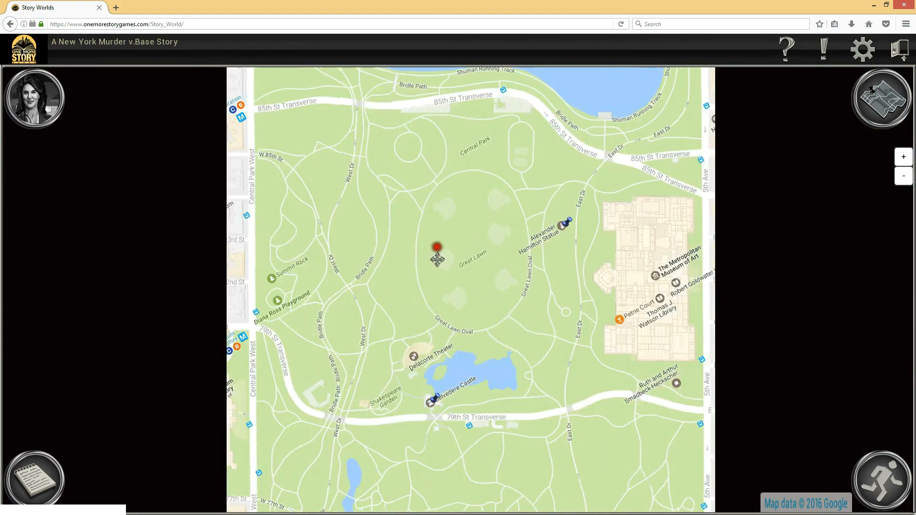
Examine the location pins on the Central Park map, including the Alexander Hamilton Statue and Tavern on the Green
drag(505, 339, 495, 255)
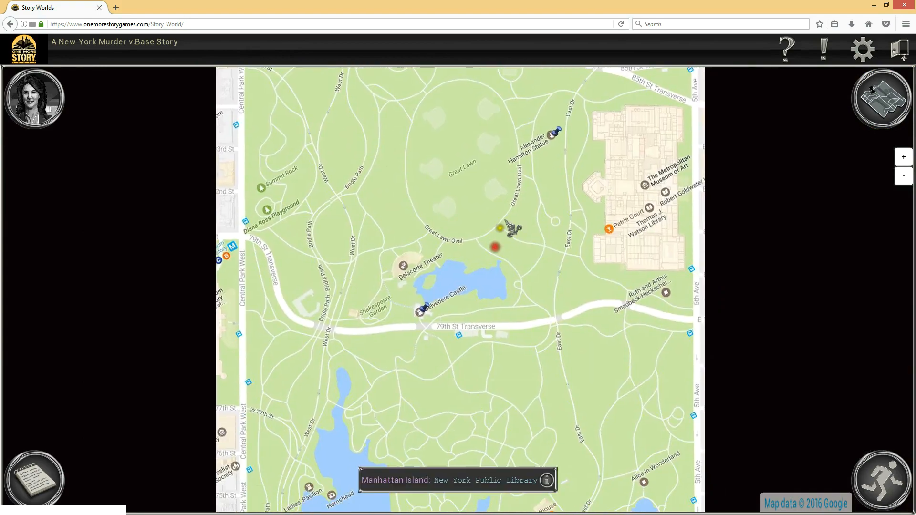
mouse_move(555, 128)
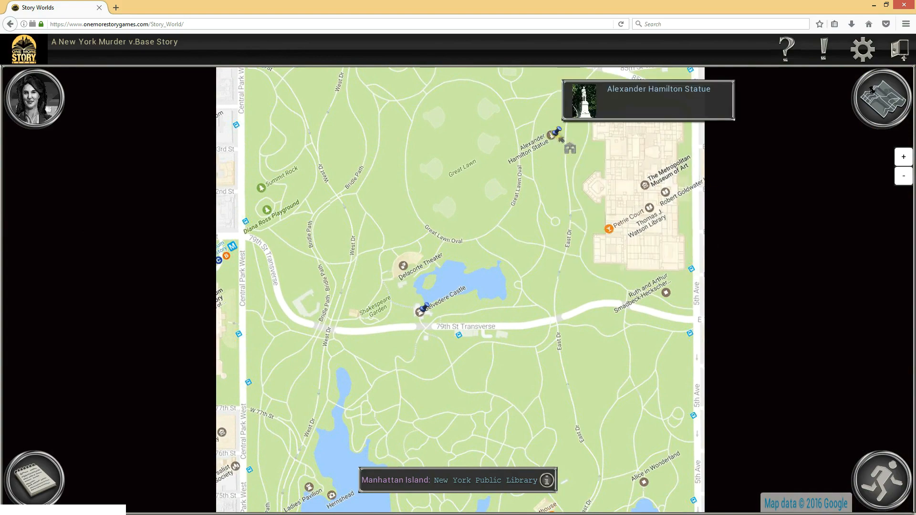
drag(424, 387, 430, 161)
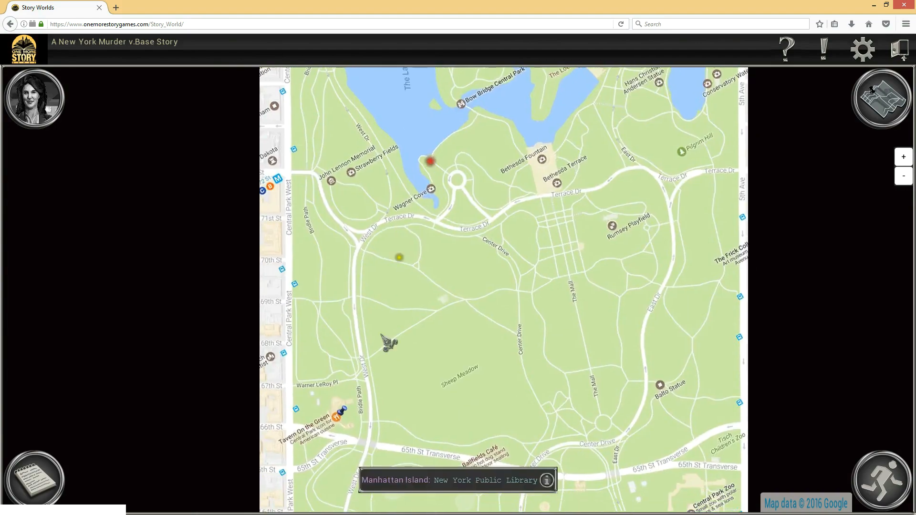
mouse_move(345, 409)
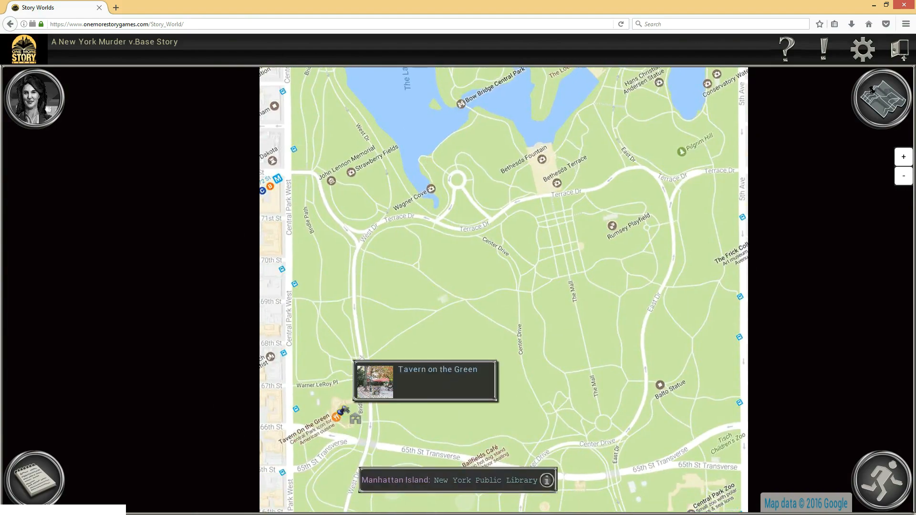
drag(539, 208, 508, 419)
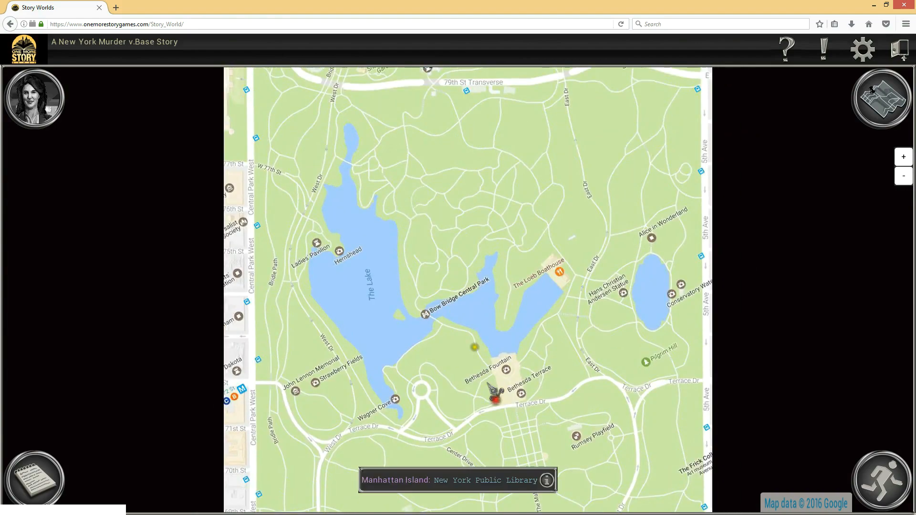
drag(462, 155, 415, 384)
drag(427, 215, 371, 253)
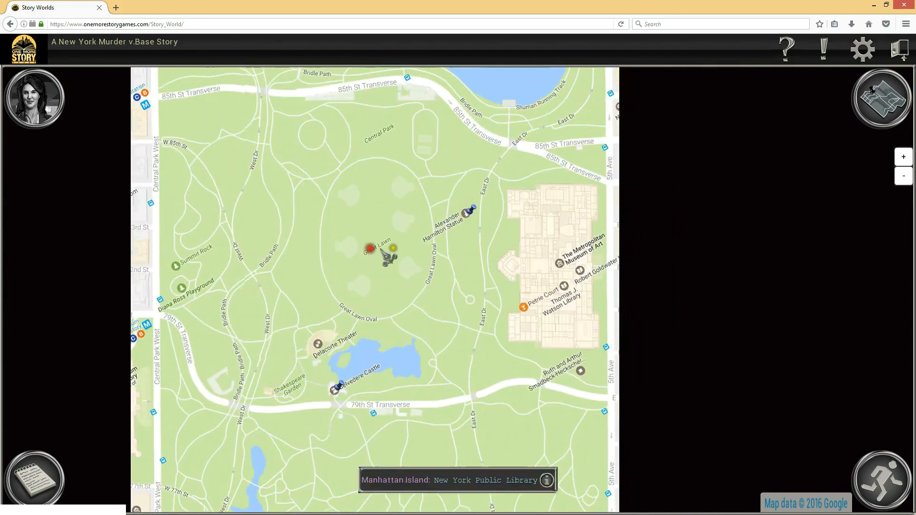
Open the Metropolitan Museum of Art child map from Central Park and examine its location pins up to the Temple of Dendur
mouse_move(552, 240)
click(553, 256)
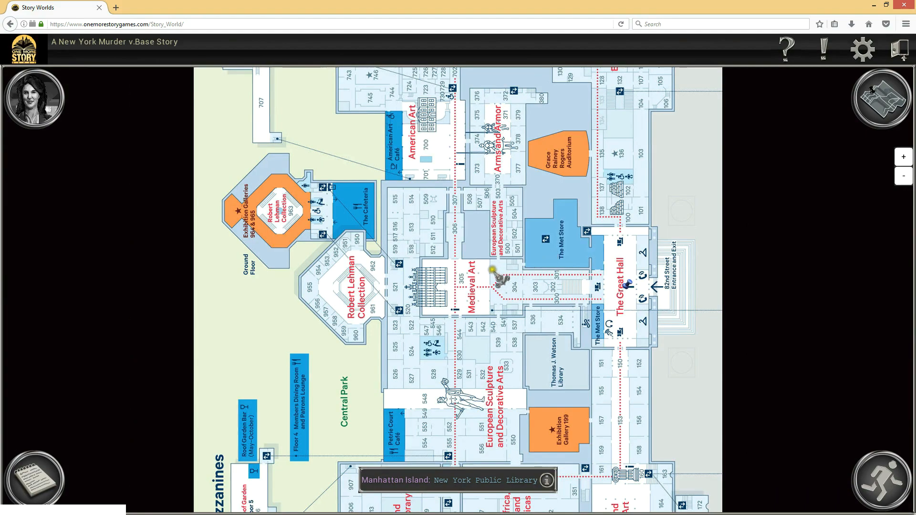
drag(586, 159, 573, 308)
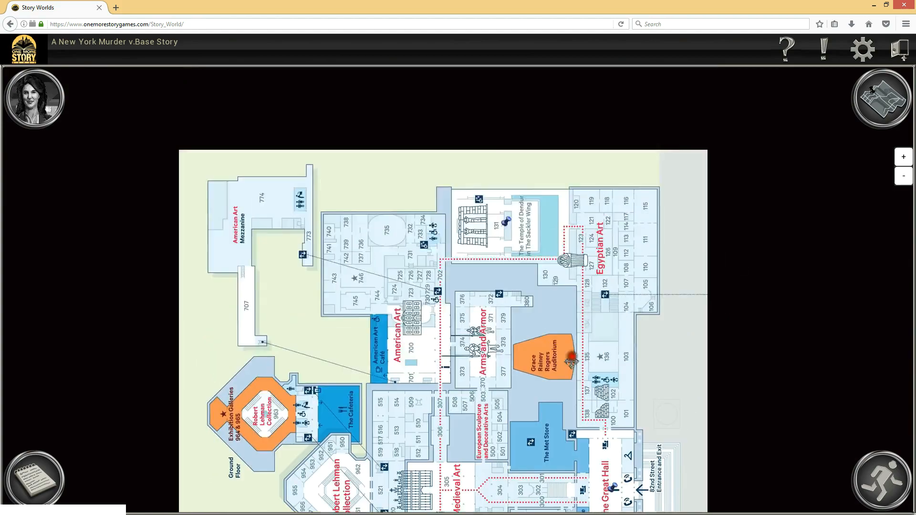
mouse_move(519, 233)
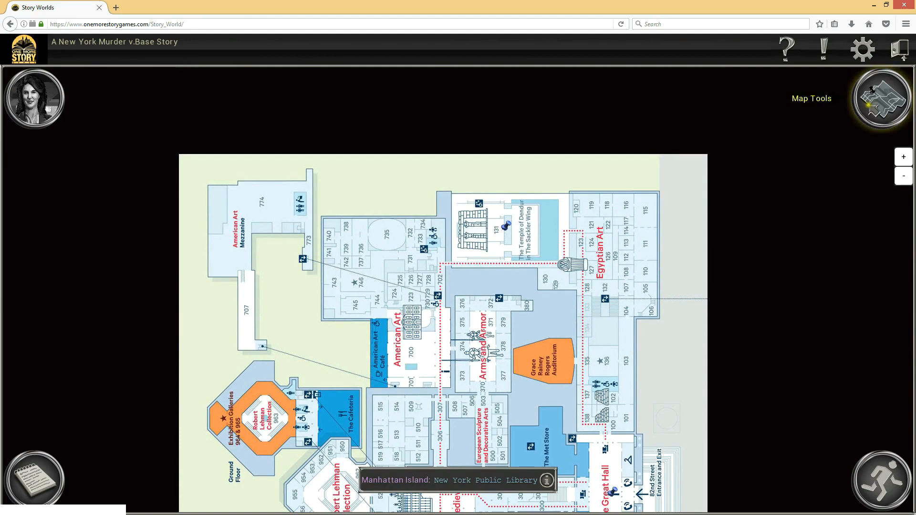
Go back to the parent Central Park map and move the character to the Alexander Hamilton Statue
click(882, 98)
click(819, 114)
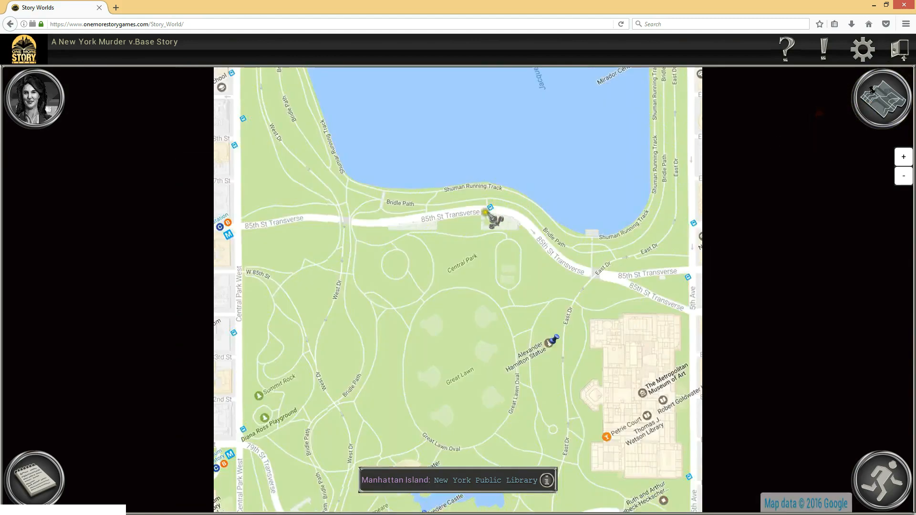
drag(456, 310, 460, 183)
mouse_move(568, 223)
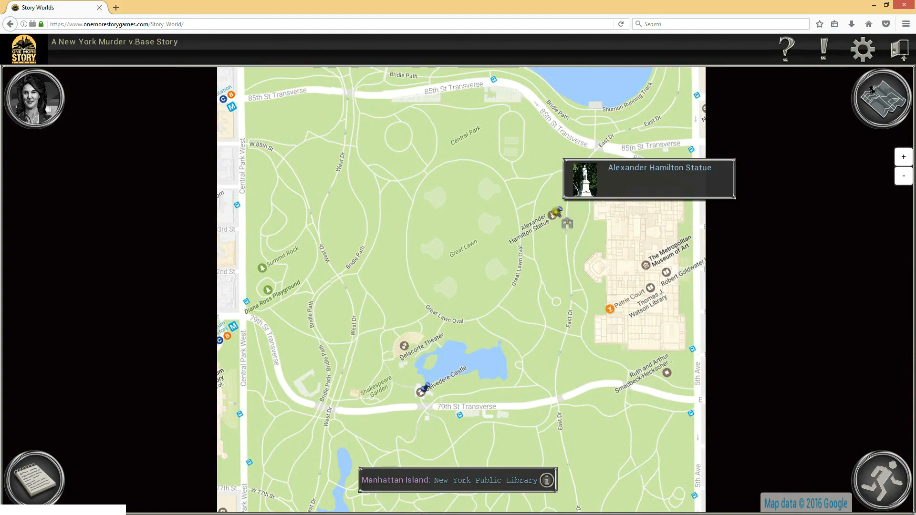
click(567, 223)
Move the character on to Belvedere Castle near the 79th Street Transverse
drag(508, 304, 514, 178)
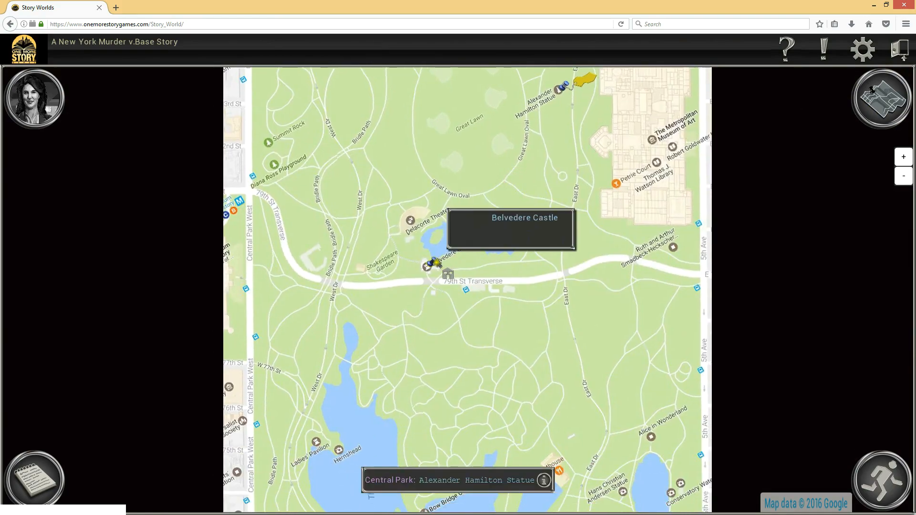
click(431, 264)
drag(451, 360, 449, 288)
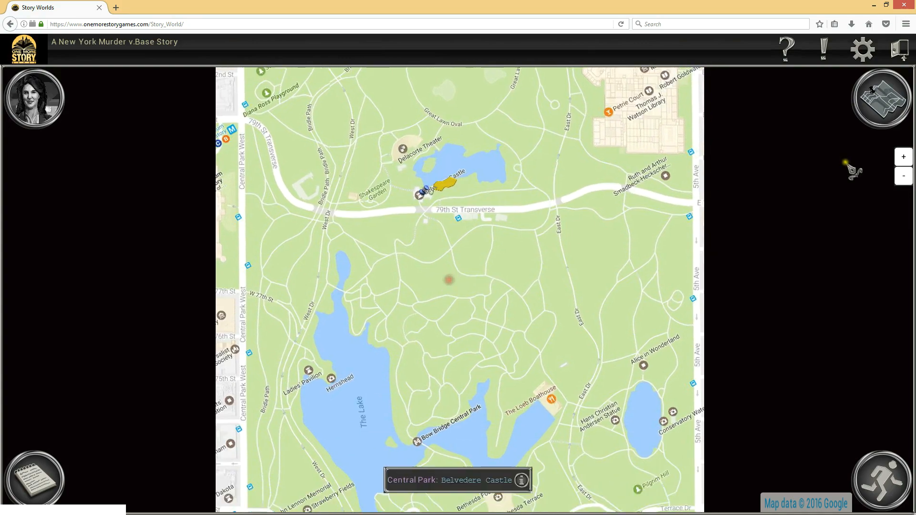
Compare how the character's Belvedere Castle position is marked on the parent Manhattan Island map and on the Central Park child map
click(882, 98)
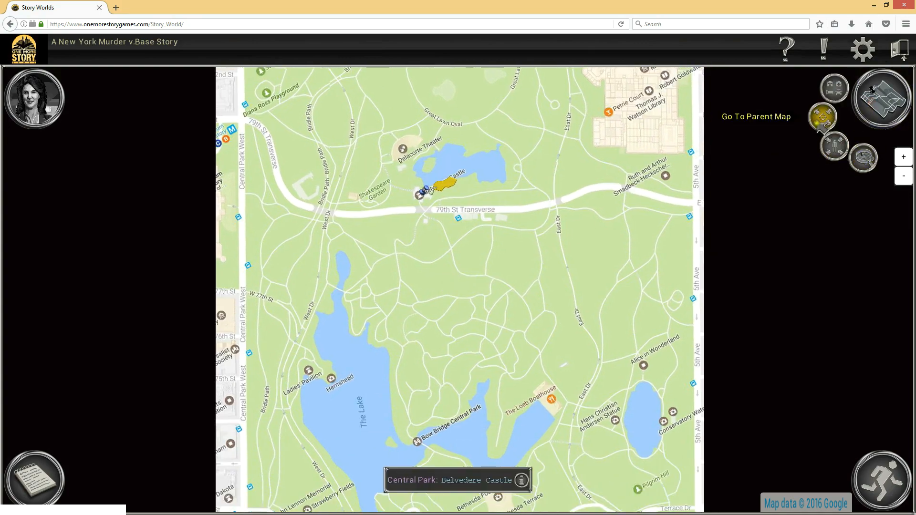
click(822, 116)
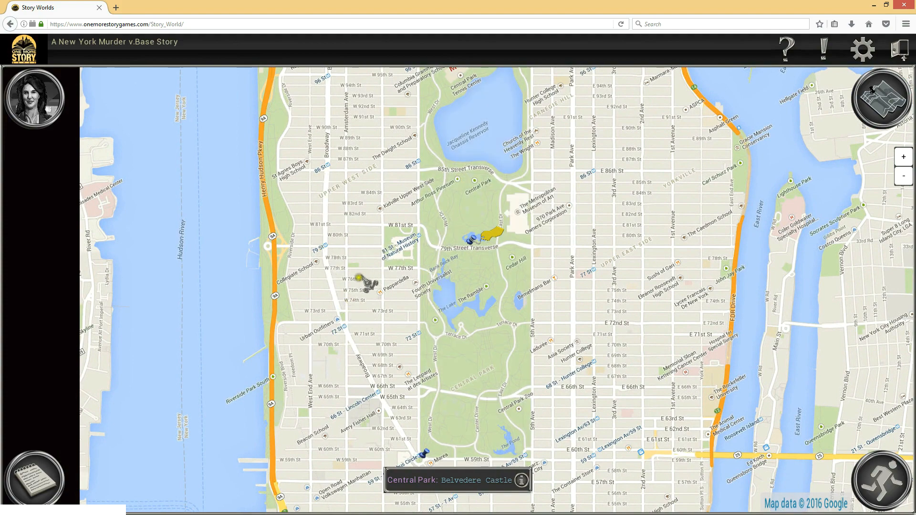
mouse_move(471, 243)
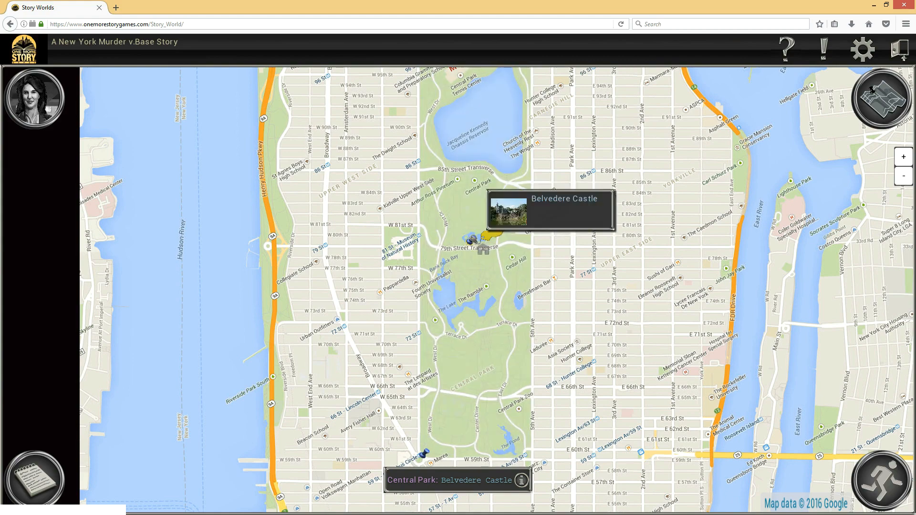
click(484, 281)
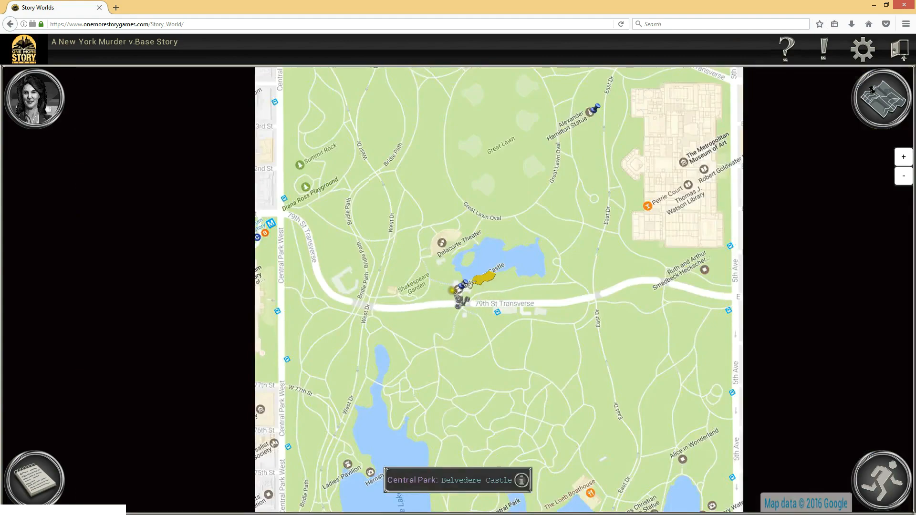
mouse_move(457, 287)
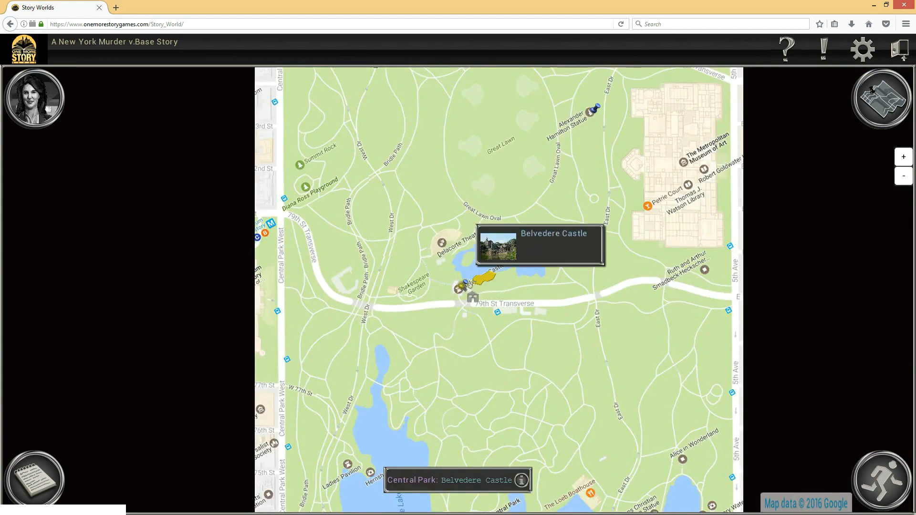
click(881, 98)
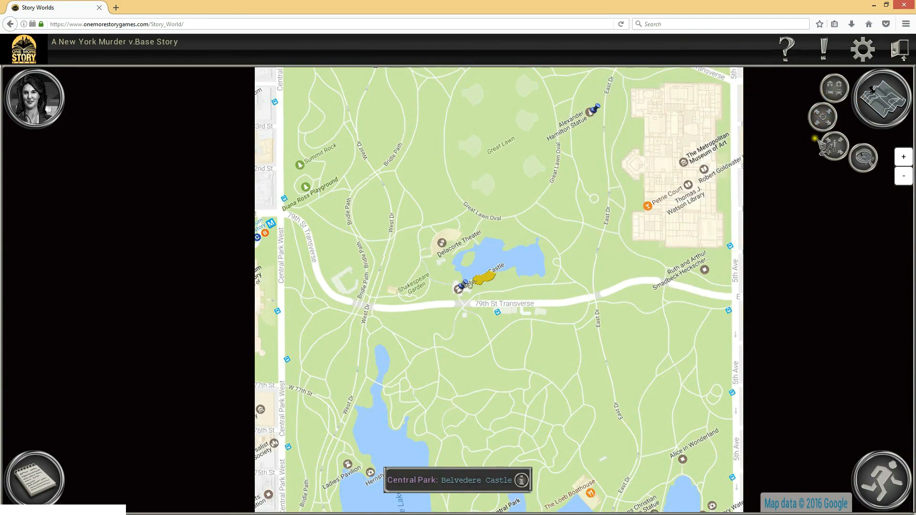
click(823, 118)
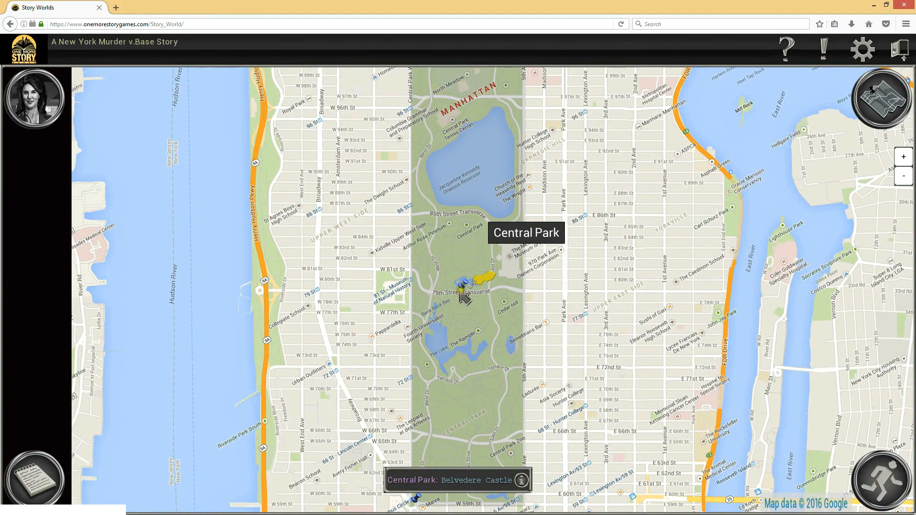
mouse_move(467, 290)
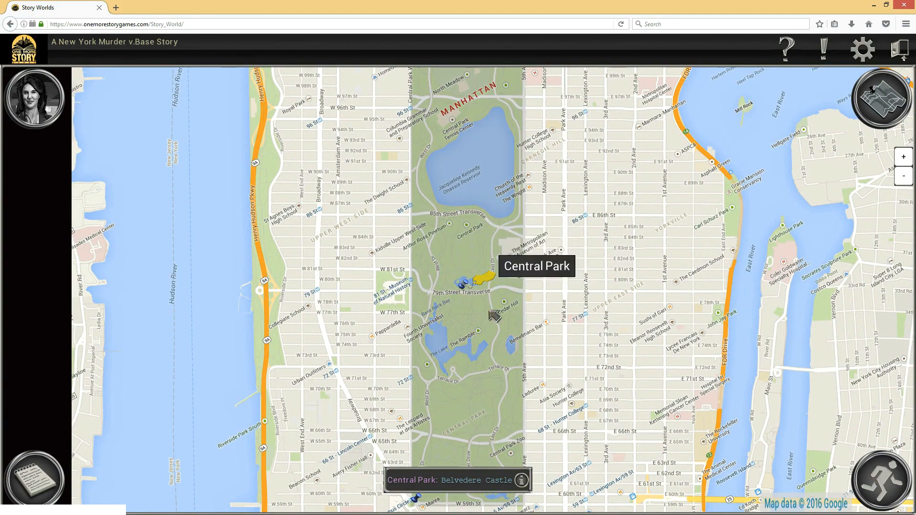
Open the Central Park map and its Metropolitan Museum of Art child map, and move the character to The Great Hall
click(478, 242)
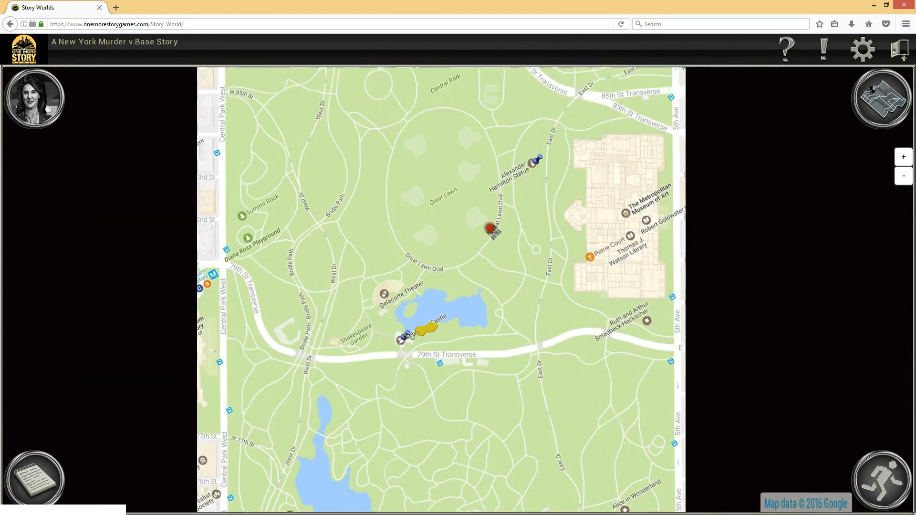
click(564, 211)
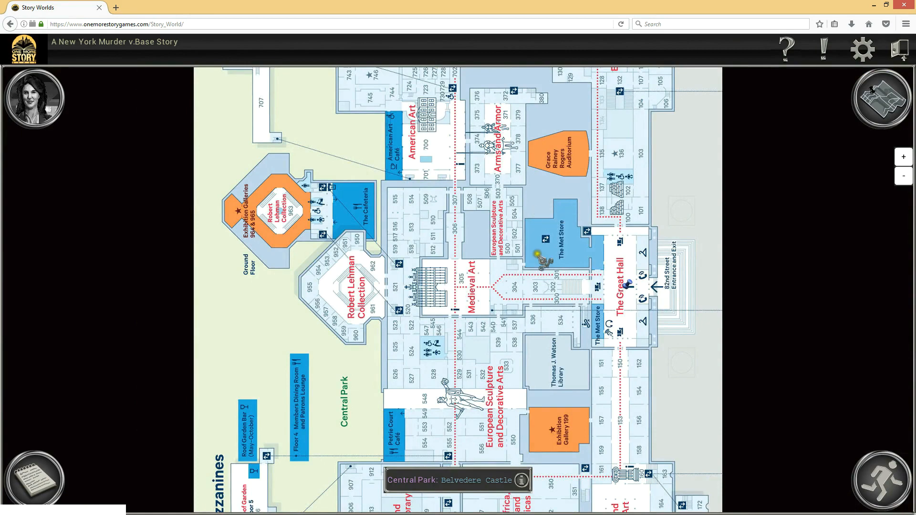
click(639, 290)
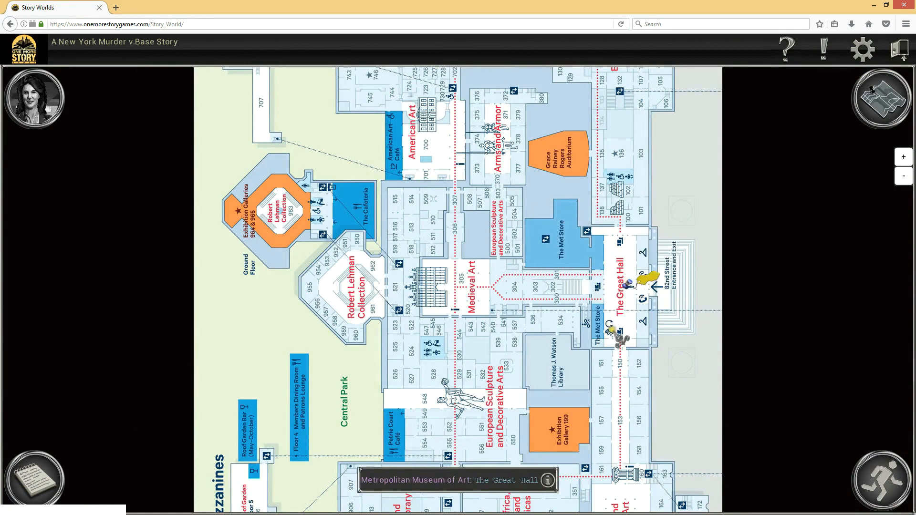
Go back up through the Central Park and Manhattan Island parent maps to check how the character's Great Hall position is marked
click(880, 100)
click(834, 114)
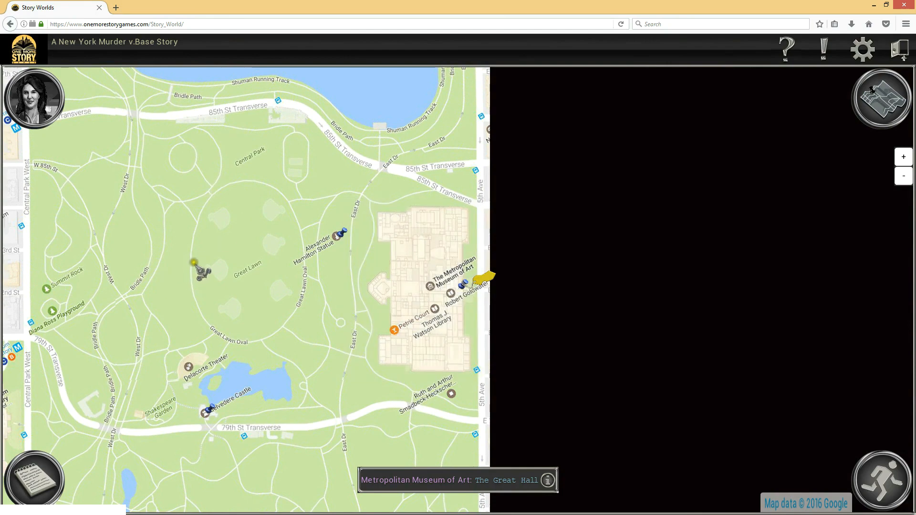
drag(210, 270, 266, 250)
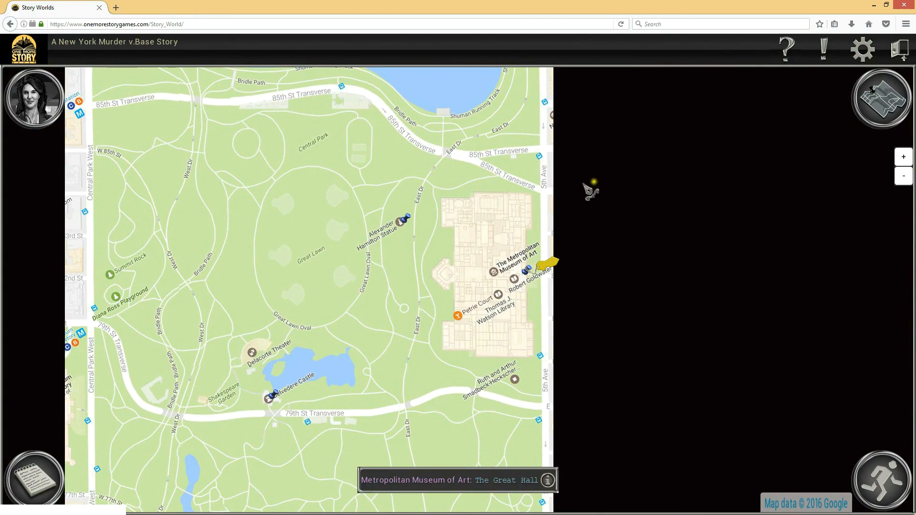
click(873, 90)
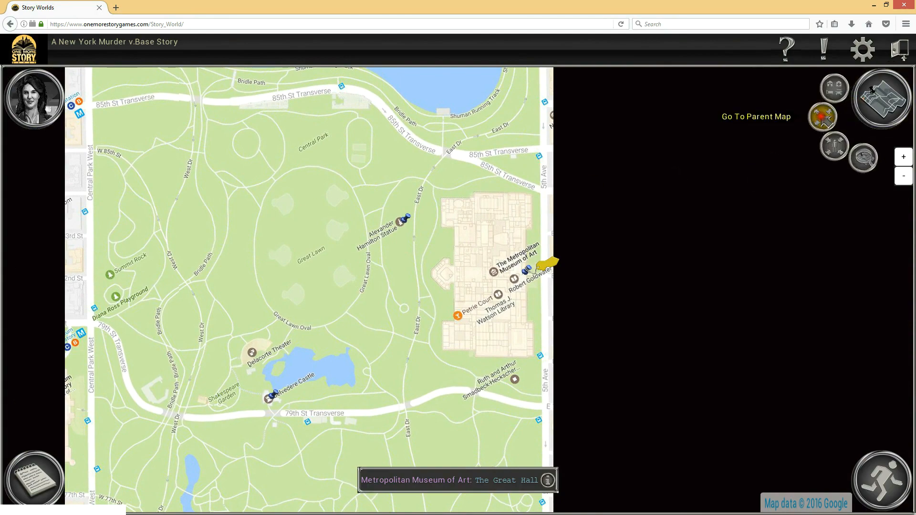
click(822, 116)
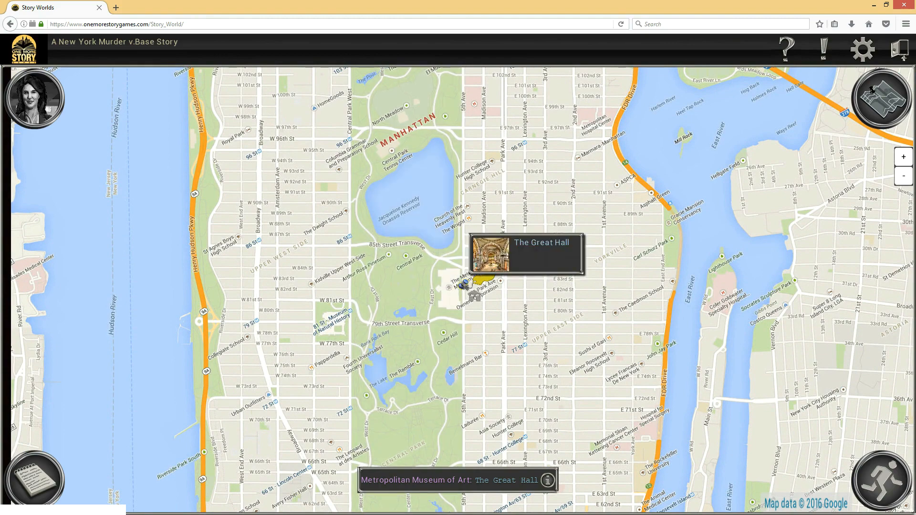
Move the character to the Empire State Building on the Manhattan Island map
drag(316, 358, 317, 288)
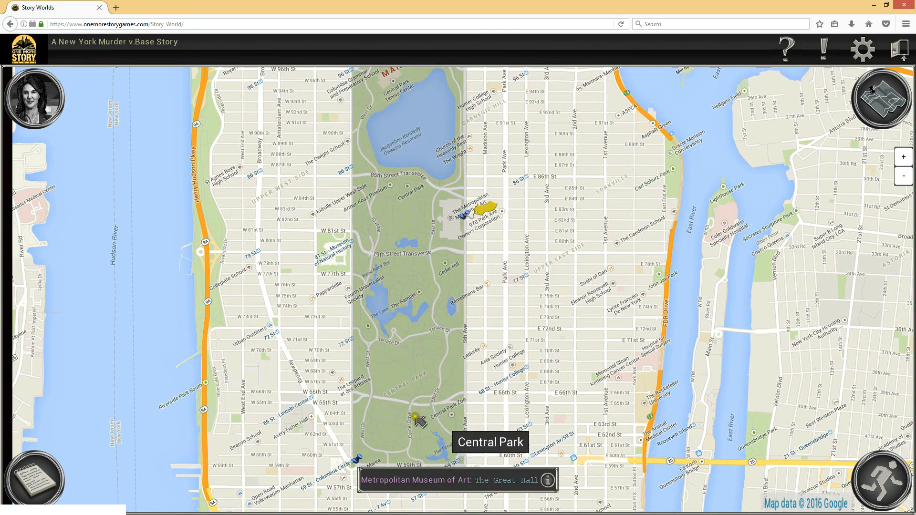
drag(509, 396, 532, 303)
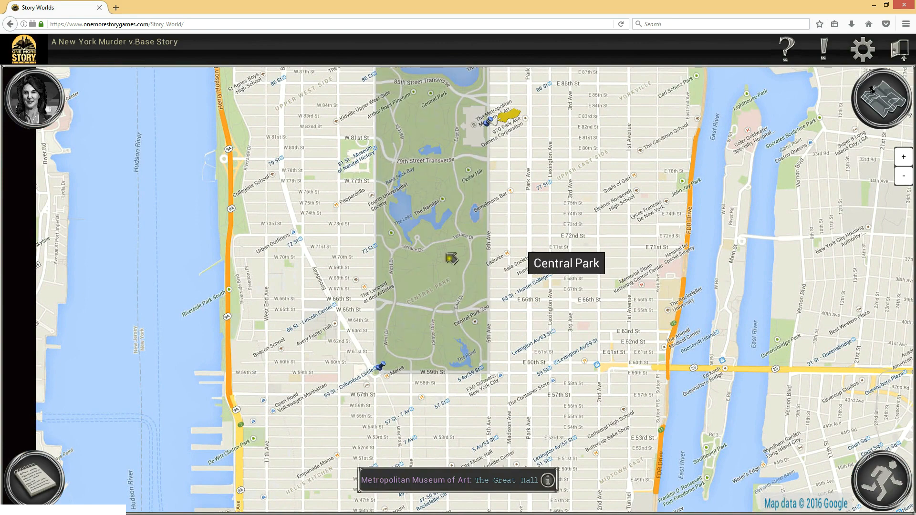
drag(499, 423, 543, 199)
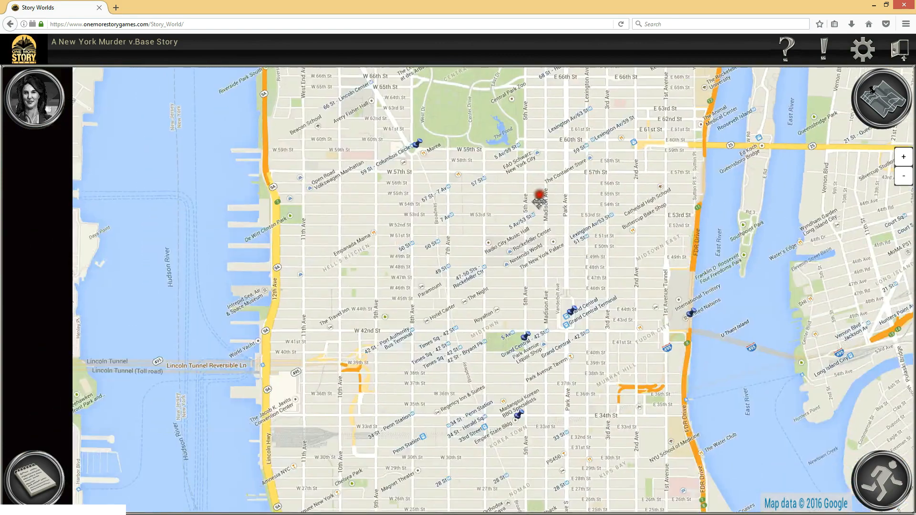
drag(439, 379, 434, 281)
click(510, 300)
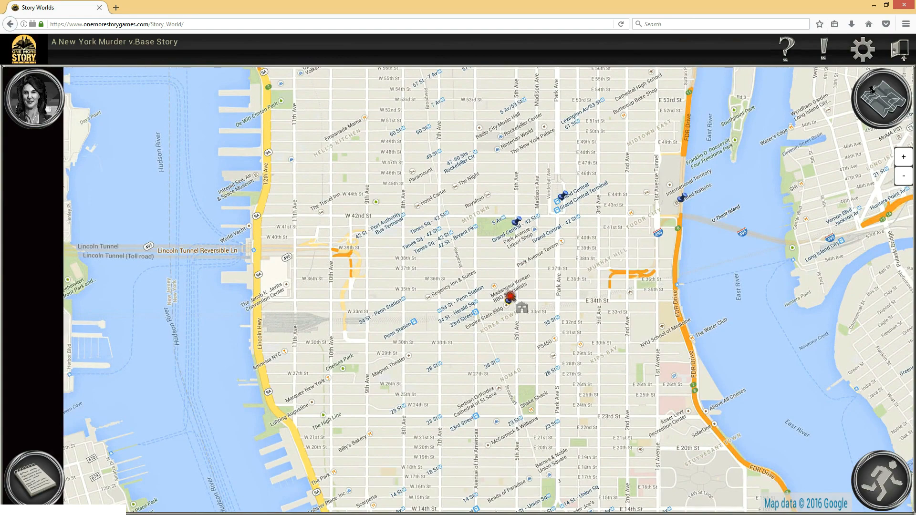
Open the City Hall Ground child map in Lower Manhattan and move the character to Tweed Courthouse
drag(492, 365, 515, 159)
drag(498, 352, 479, 34)
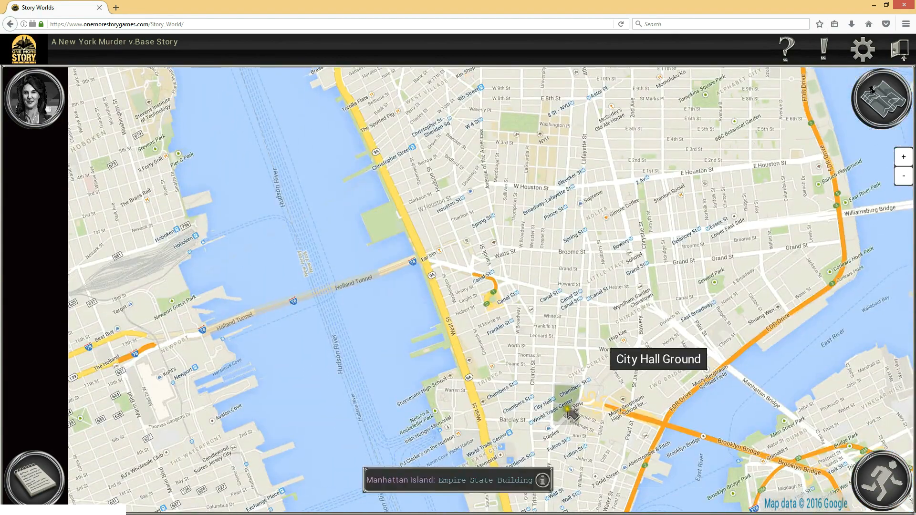
click(566, 352)
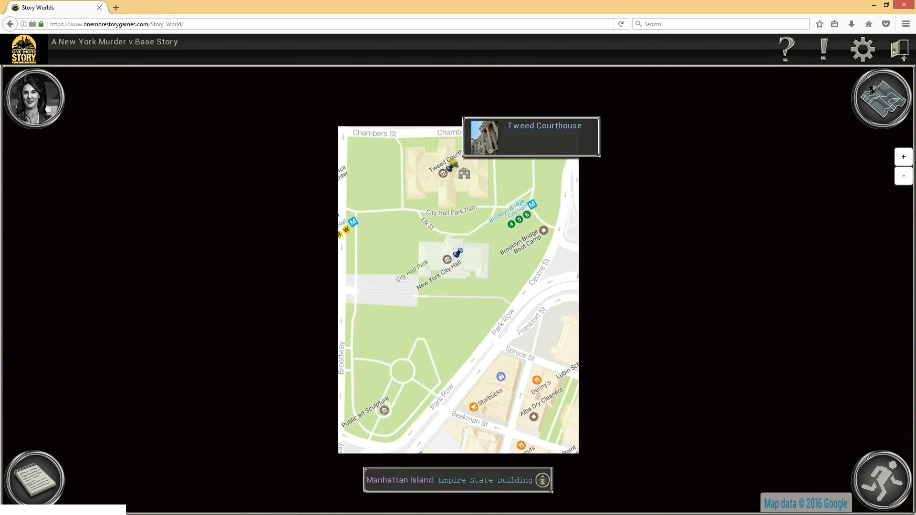
click(453, 166)
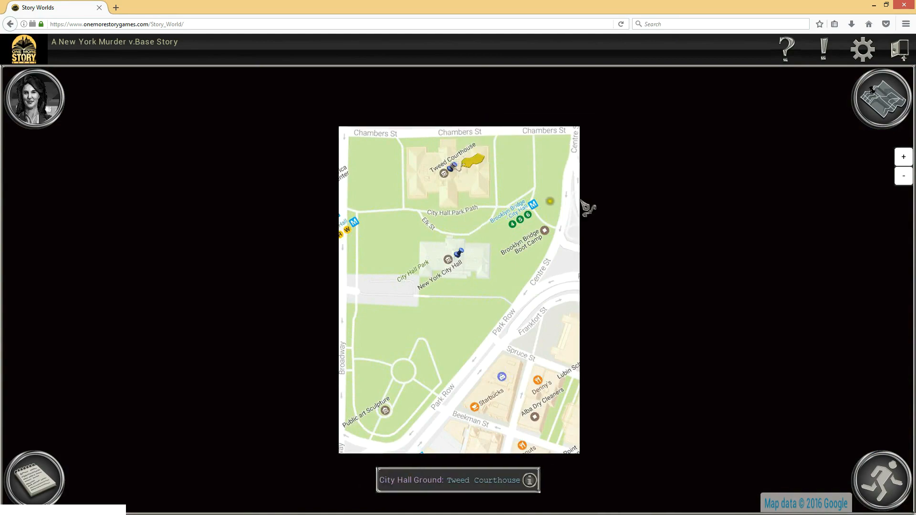
Return to the parent Manhattan Island map and examine the location pins from the City Hall area north to Grand Central Station
click(872, 89)
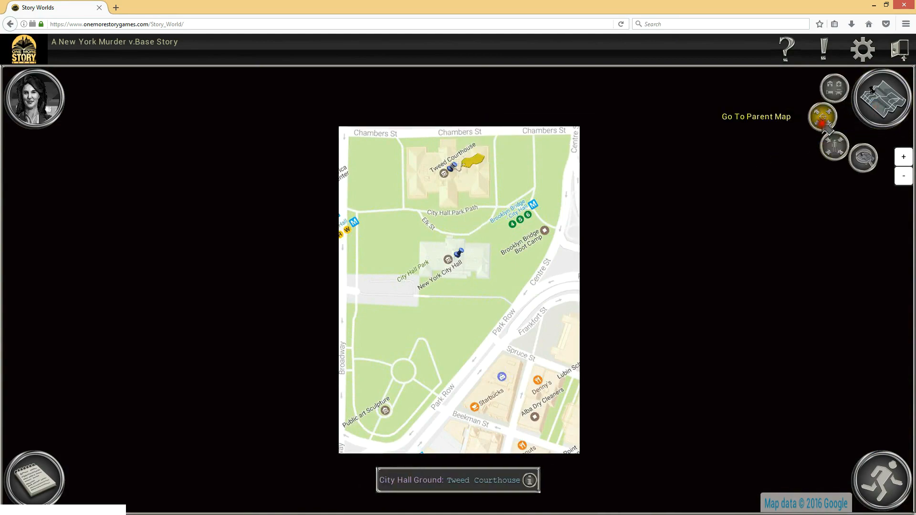
click(823, 116)
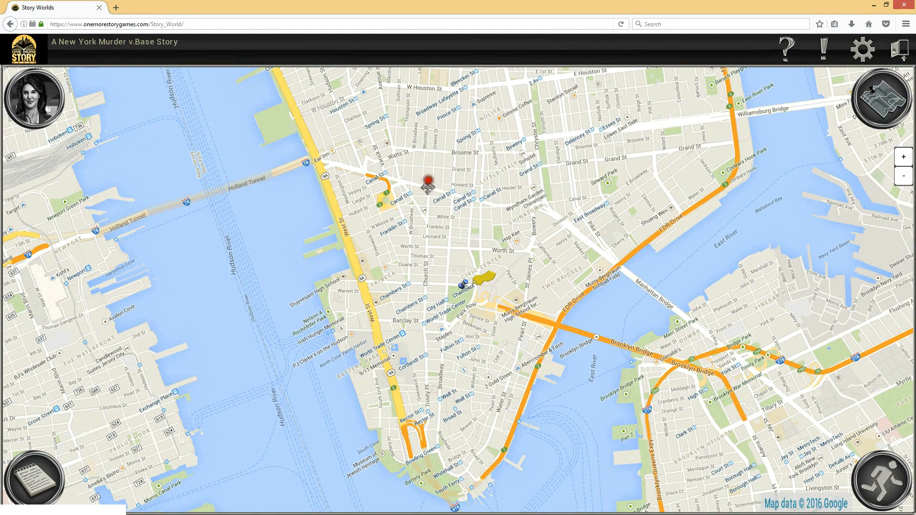
drag(426, 183, 424, 382)
drag(385, 160, 409, 398)
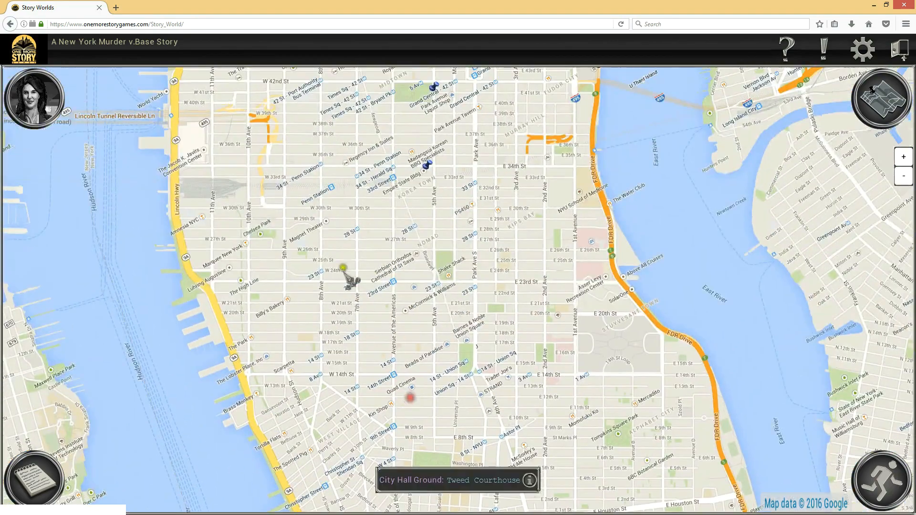
drag(355, 185, 368, 381)
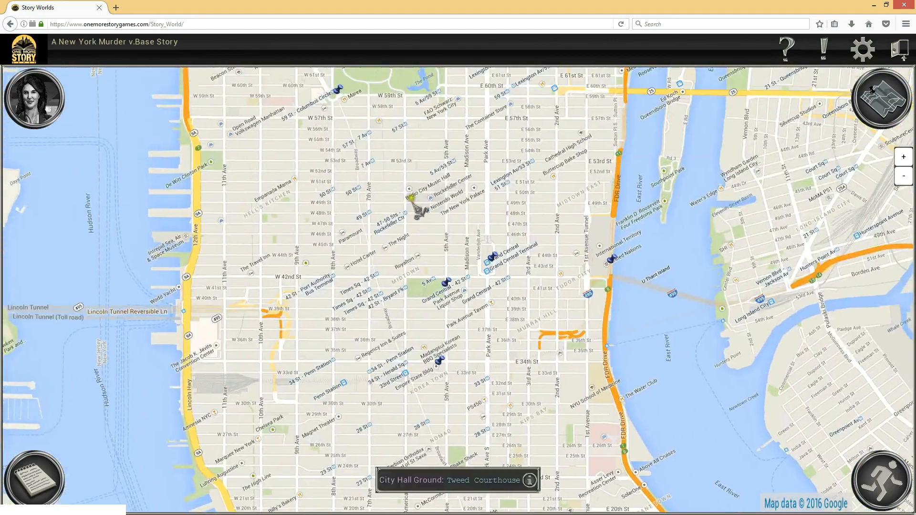
drag(406, 175, 411, 255)
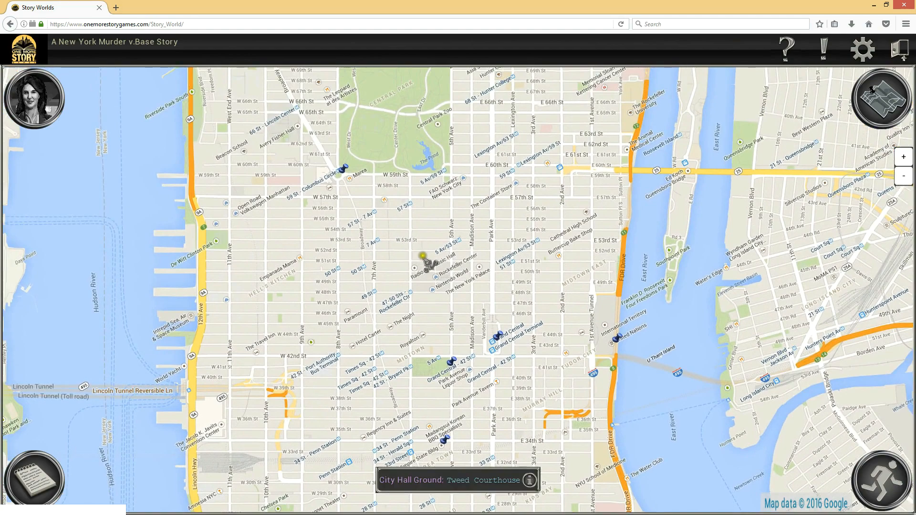
mouse_move(505, 170)
mouse_down()
mouse_move(519, 354)
mouse_move(508, 342)
mouse_move(495, 159)
mouse_up()
mouse_move(488, 314)
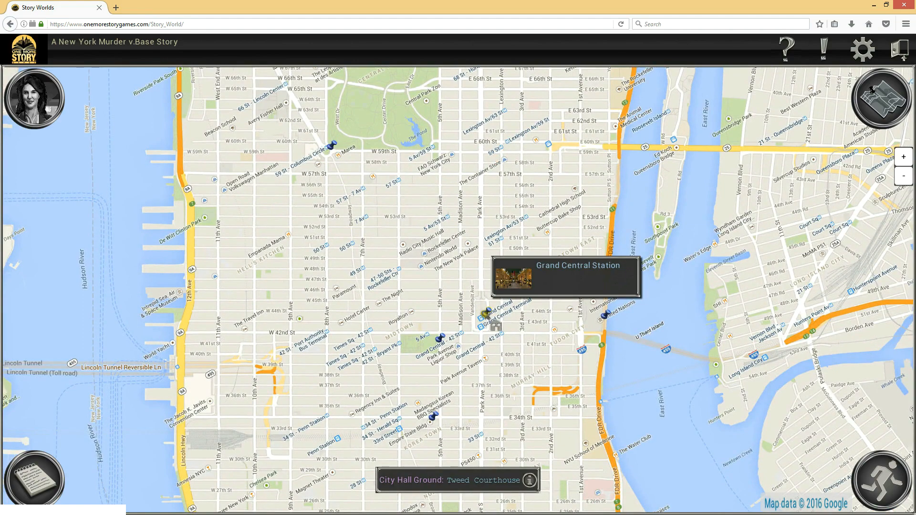
Explore the northern end of the Manhattan Island map and center the view on the character
mouse_move(881, 101)
click(822, 116)
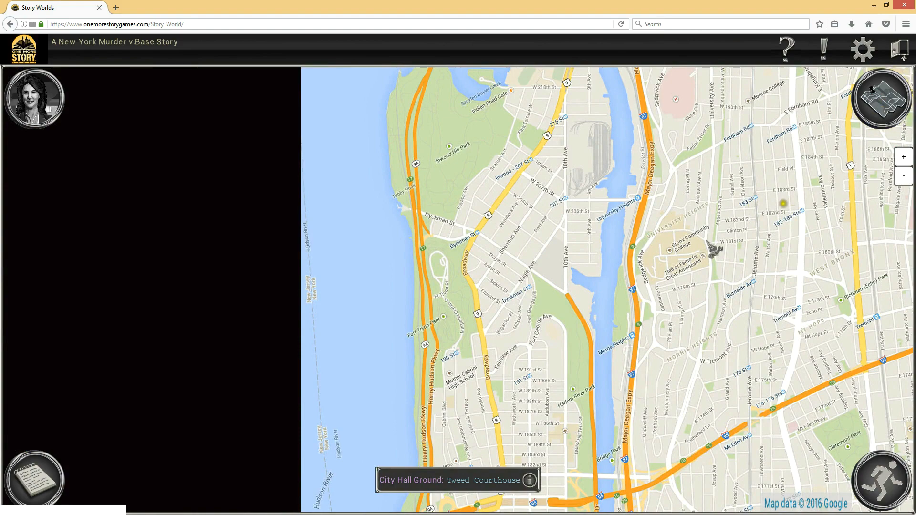
mouse_move(873, 91)
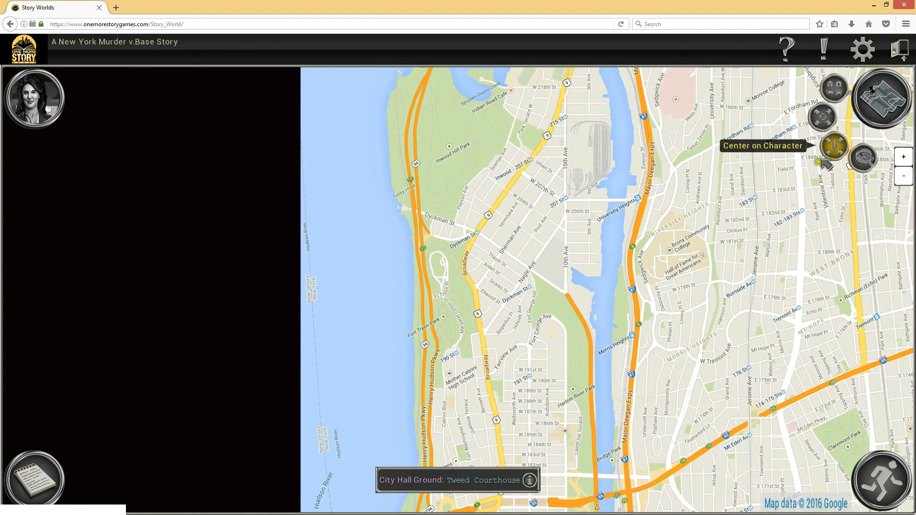
click(835, 145)
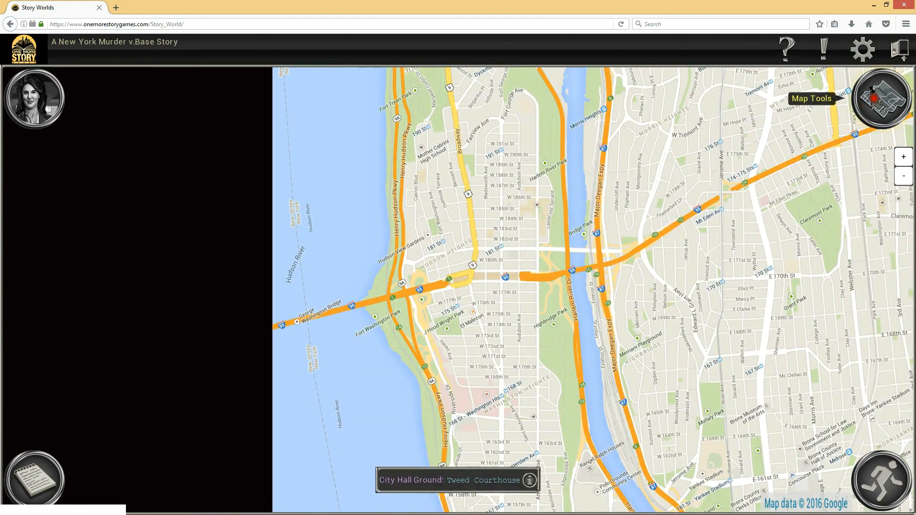
Open the list of all locations and jump to Empire State Building, New York Public Library, Temple of Dendur and The Great Hall
click(872, 89)
click(836, 87)
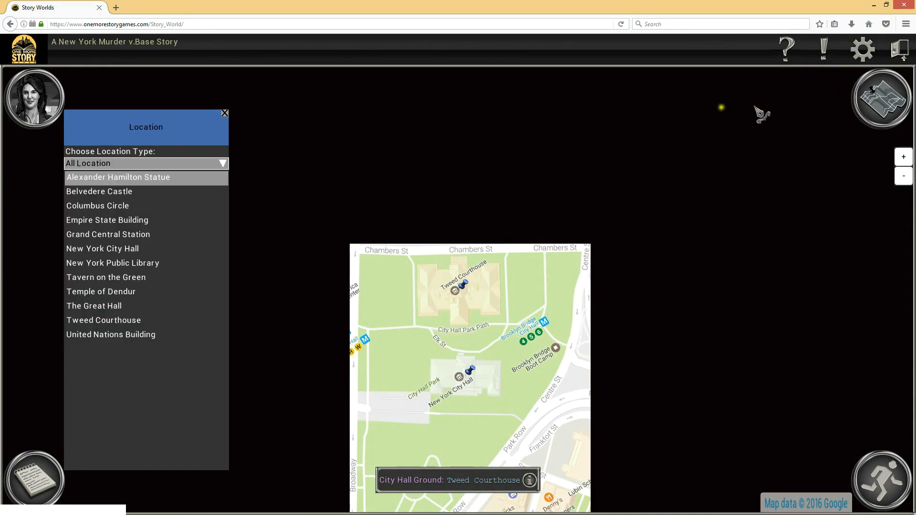
click(86, 220)
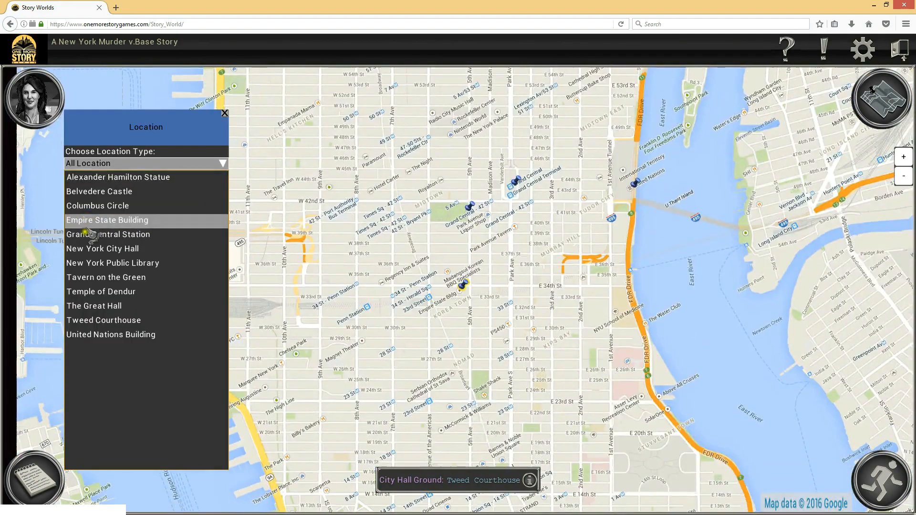
click(95, 263)
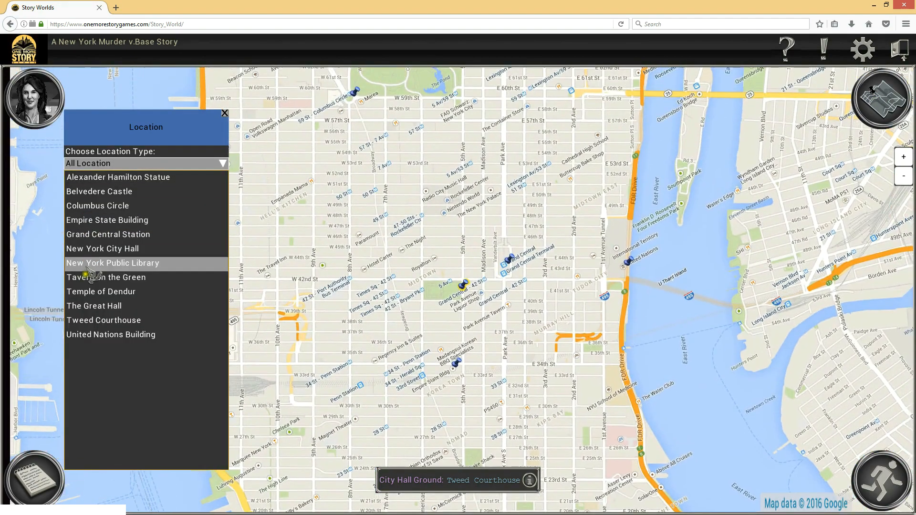
click(105, 293)
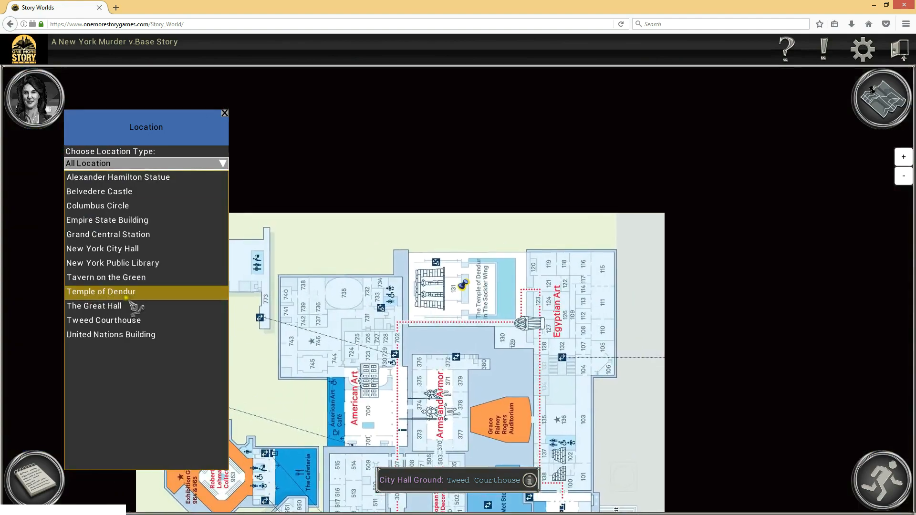
click(106, 308)
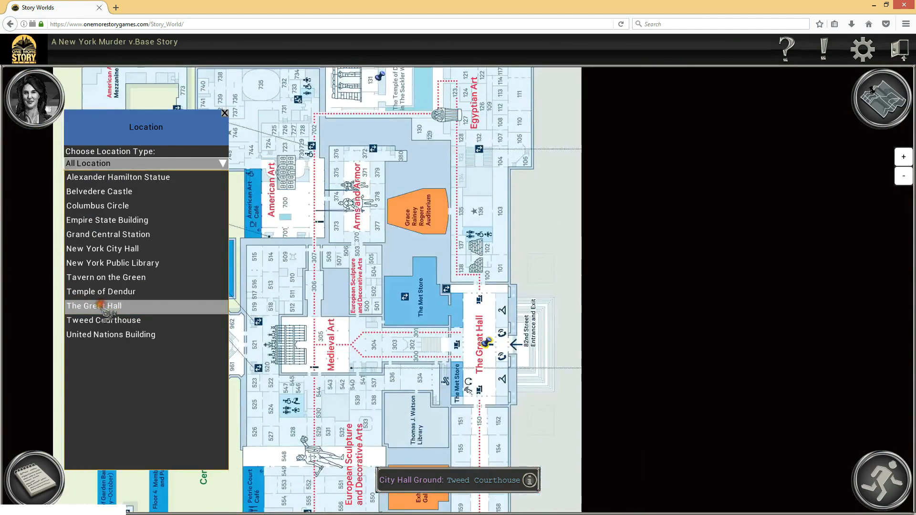
Jump to Tweed Courthouse, United Nations Building, Columbus Circle and back to Empire State Building from the location list
click(130, 320)
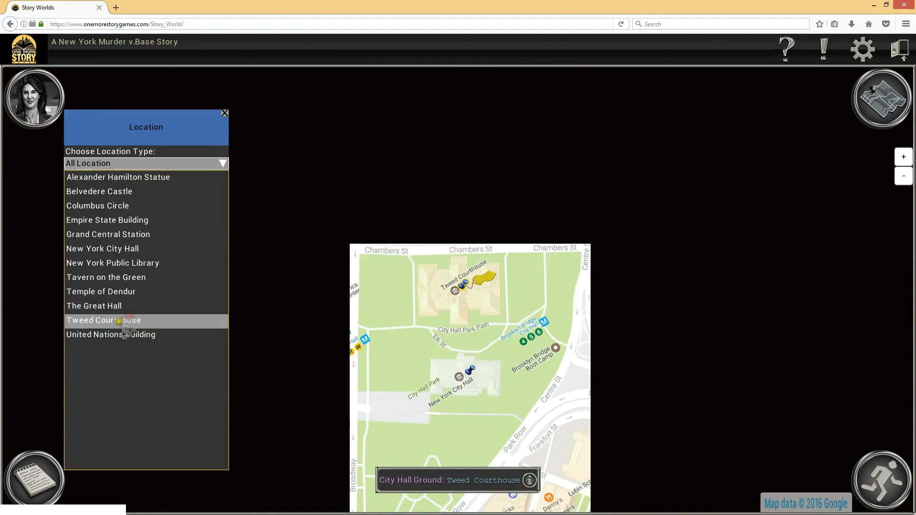
click(131, 338)
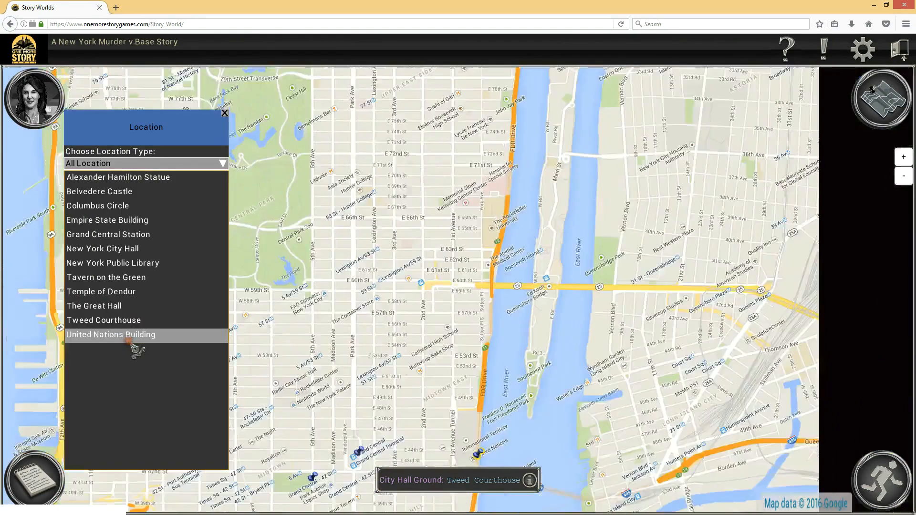
click(106, 208)
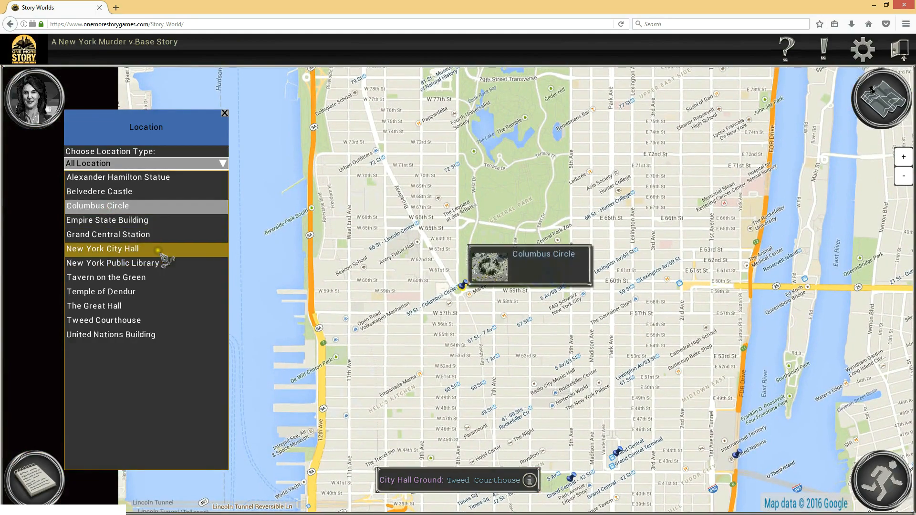
click(143, 222)
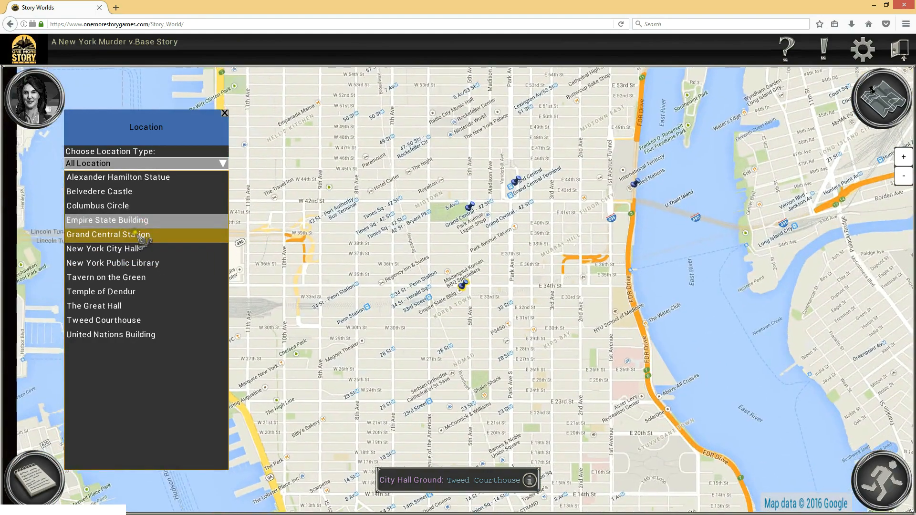
Examine the Manhattan Island map from Midtown south to the City Hall area
drag(350, 241, 323, 278)
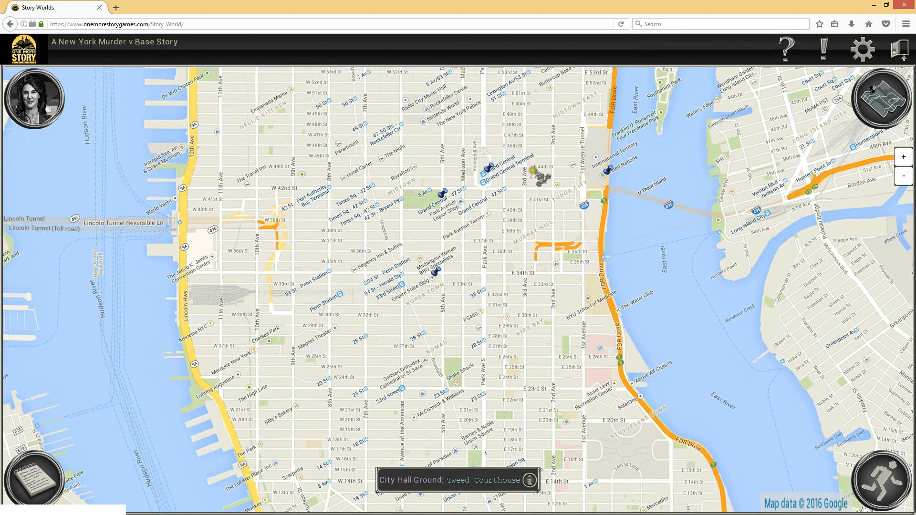
drag(358, 388, 354, 232)
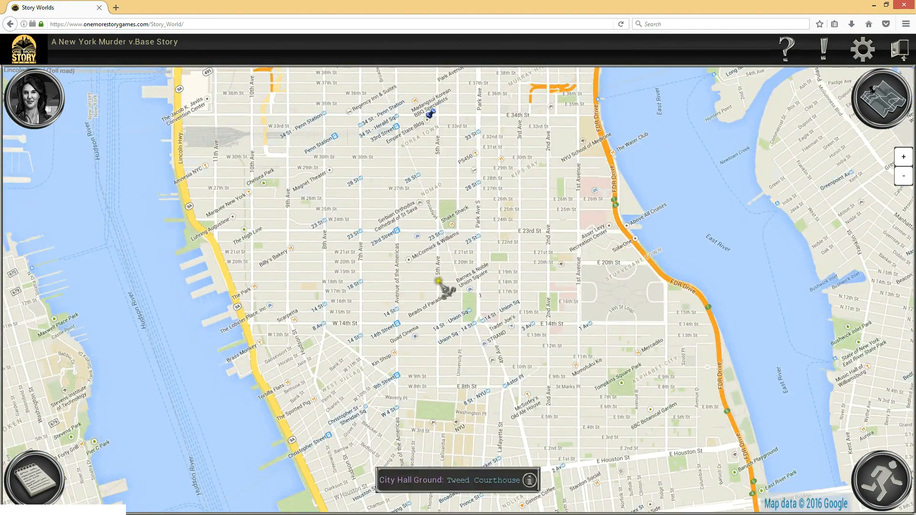
drag(520, 366, 496, 117)
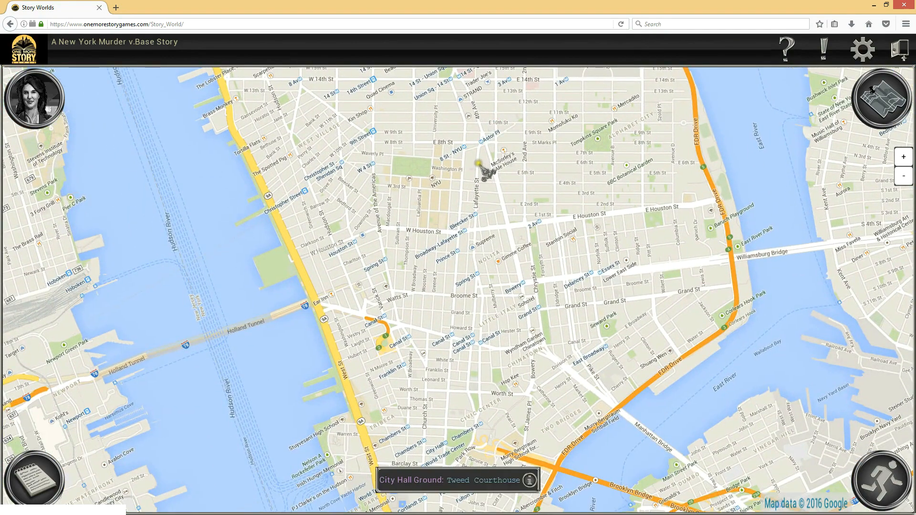